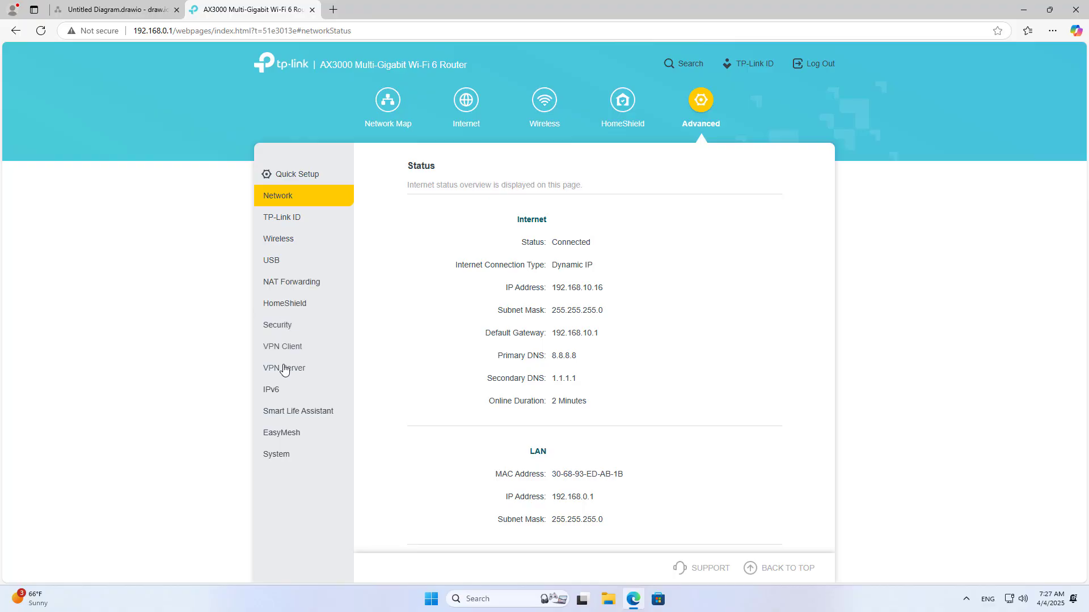
- Expand VPN Server in the Advanced sidebar to list OpenVPN, PPTP, L2TP/IPSec and WireGuard
left_click(279, 369)
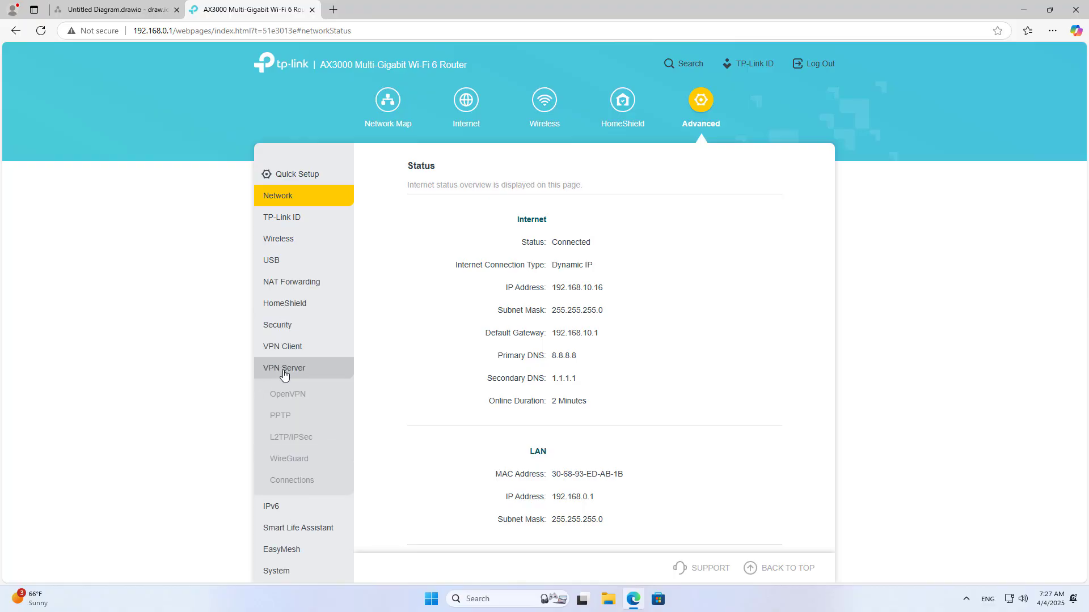
- Enable the L2TP/IPSec VPN server, keeping IPSec encryption set to Encrypted
left_click(293, 439)
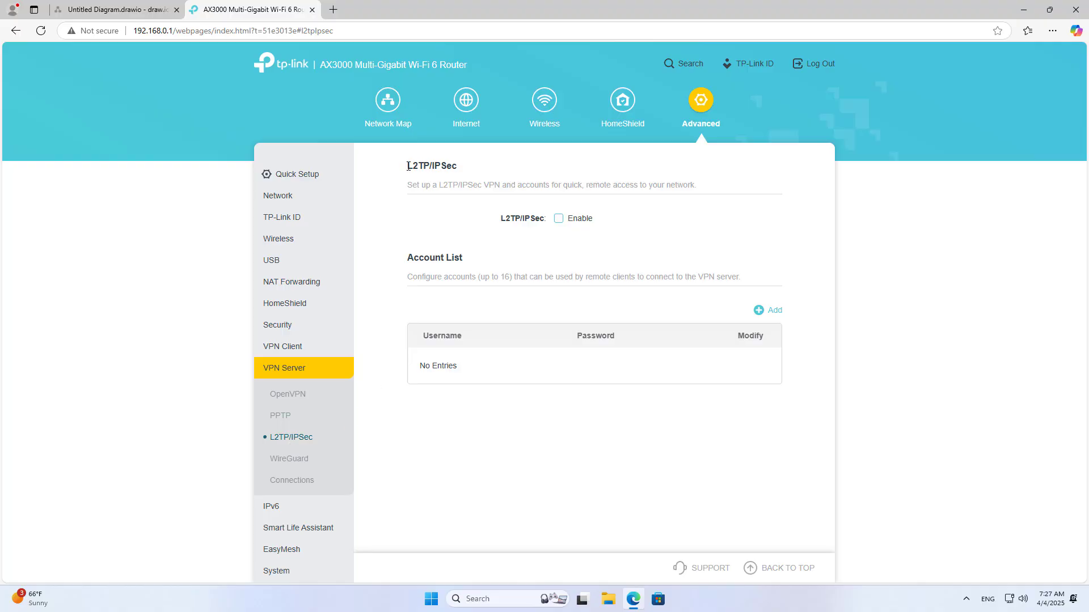
left_click_drag(408, 166, 493, 165)
left_click(509, 224)
left_click(559, 224)
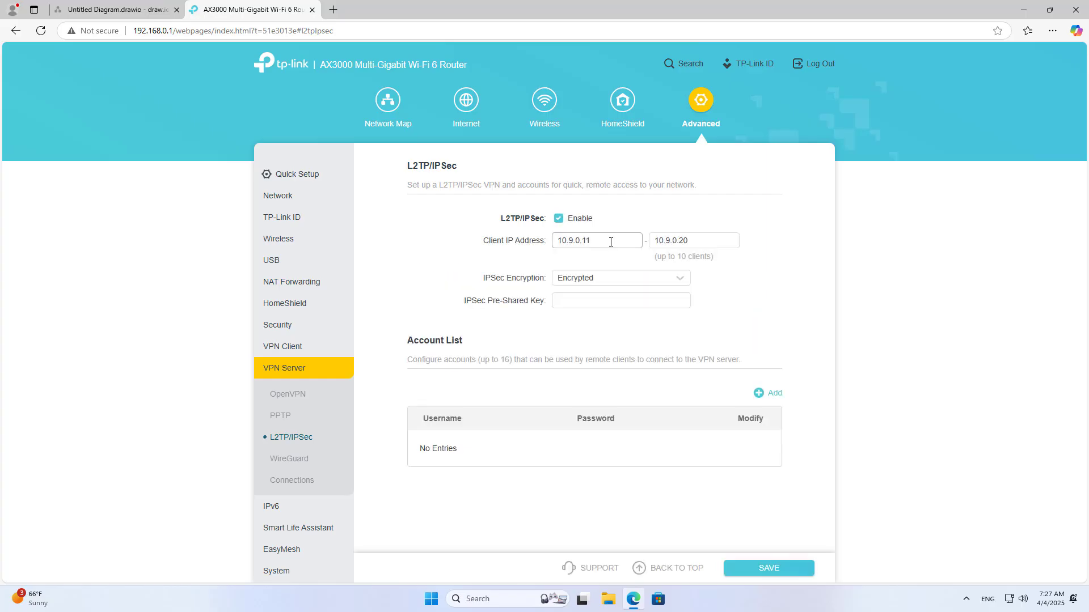
left_click(602, 282)
left_click(603, 282)
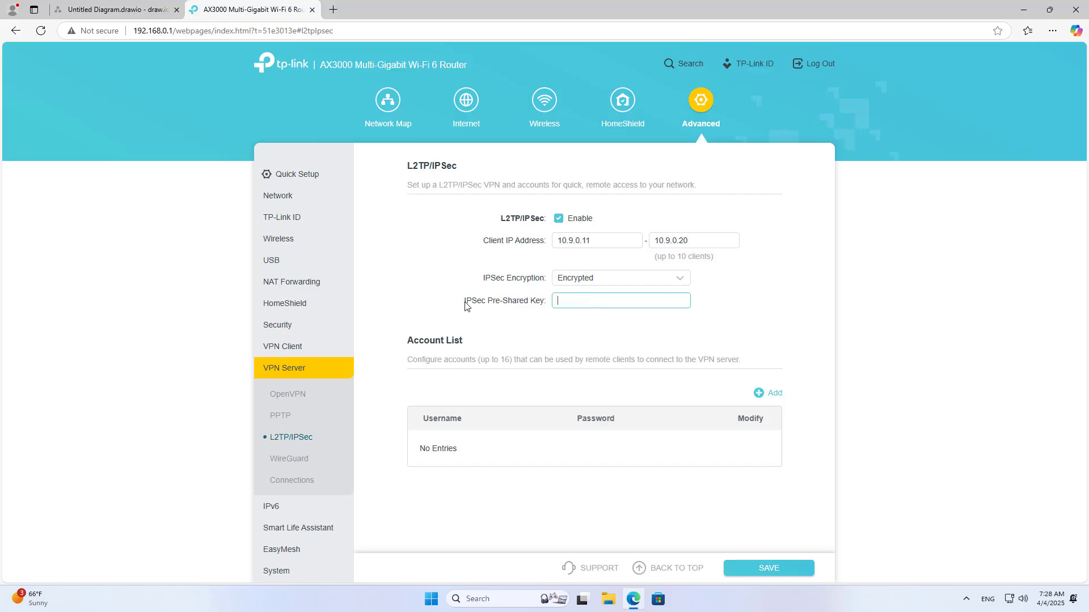
- Enter the pre-shared key and review the Account List for clients 10.9.0.11–10.9.0.20
left_click_drag(465, 306, 536, 305)
left_click(607, 307)
left_click_drag(615, 302, 546, 305)
left_click_drag(410, 342, 510, 360)
left_click(481, 361)
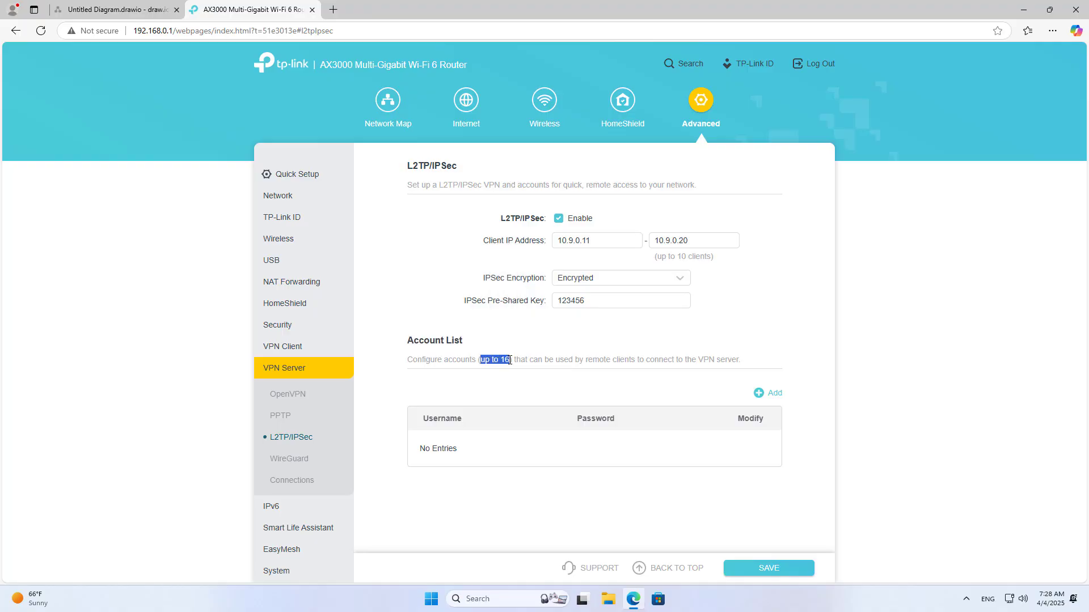
left_click(707, 391)
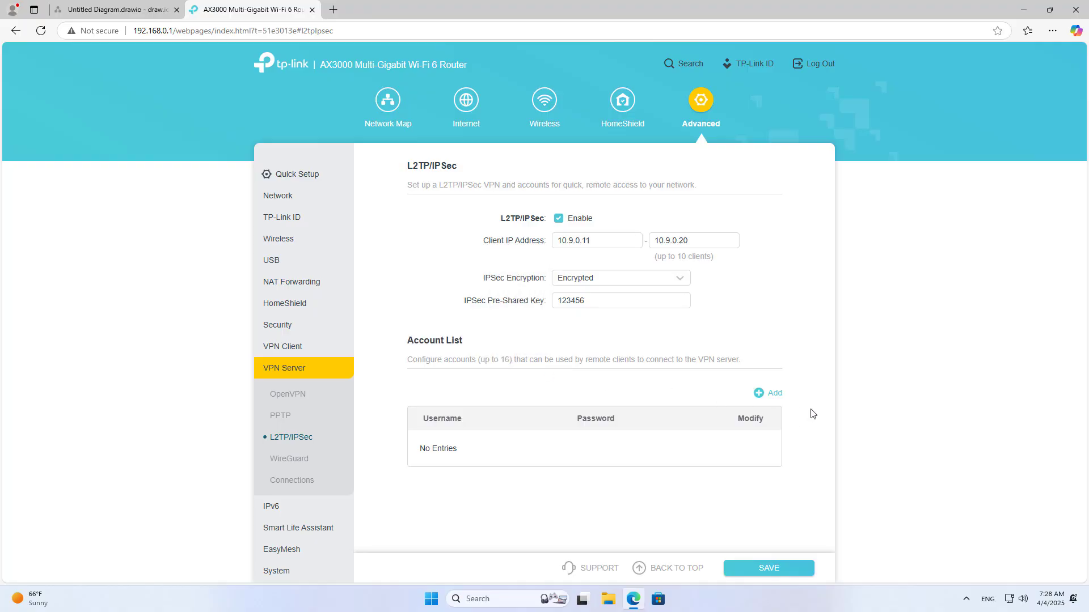
- Add a VPN user account with its username and password, then check the revealed password
left_click(780, 400)
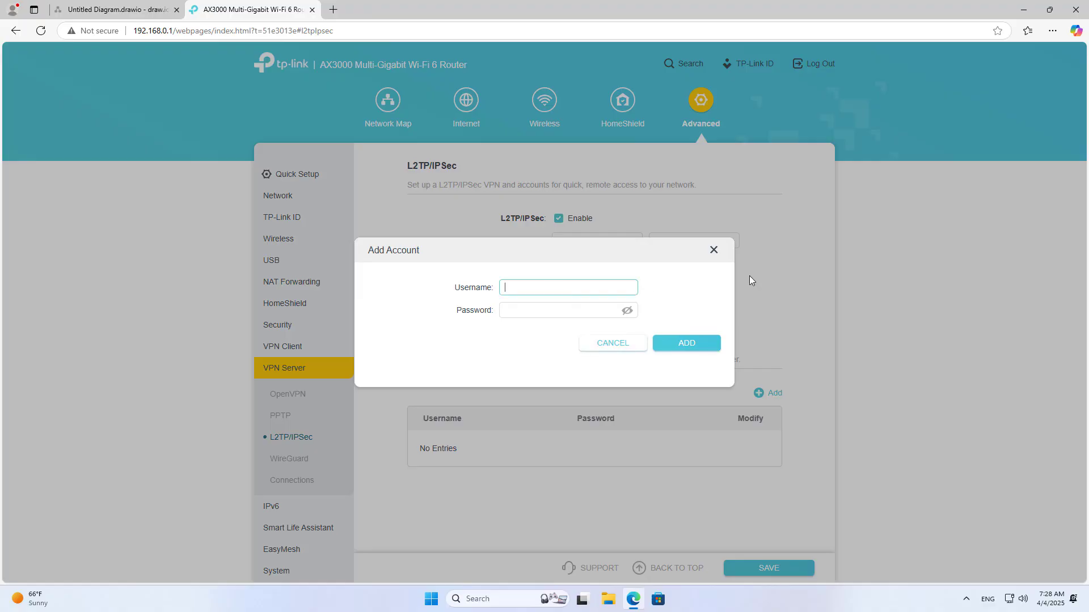
type("netvn")
key("Tab")
type("1234")
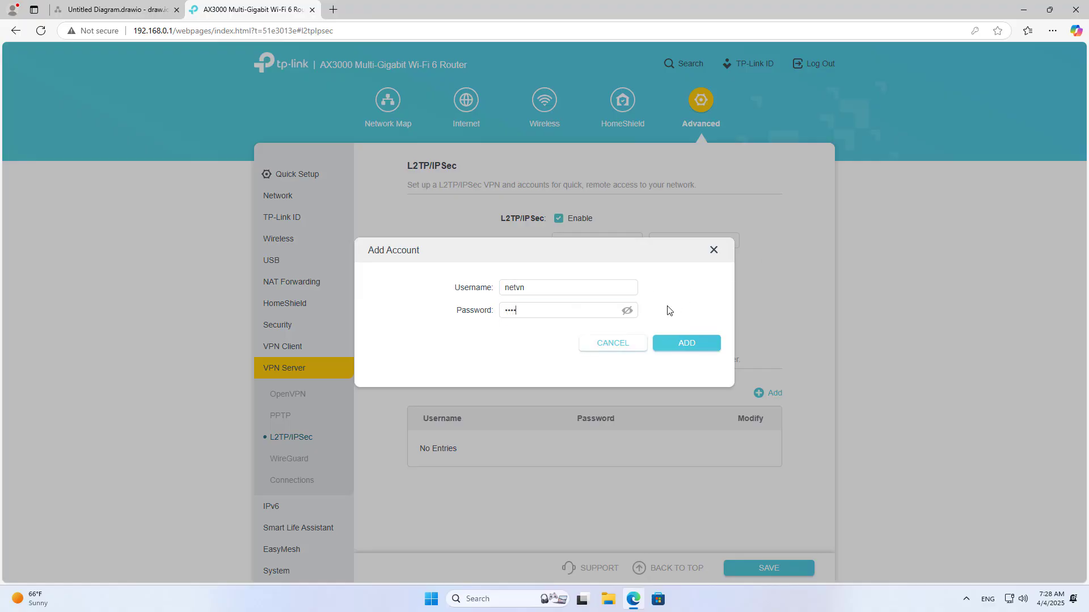
left_click(532, 289)
key("ctrl+a")
left_click(532, 309)
key("ctrl+a")
left_click(699, 348)
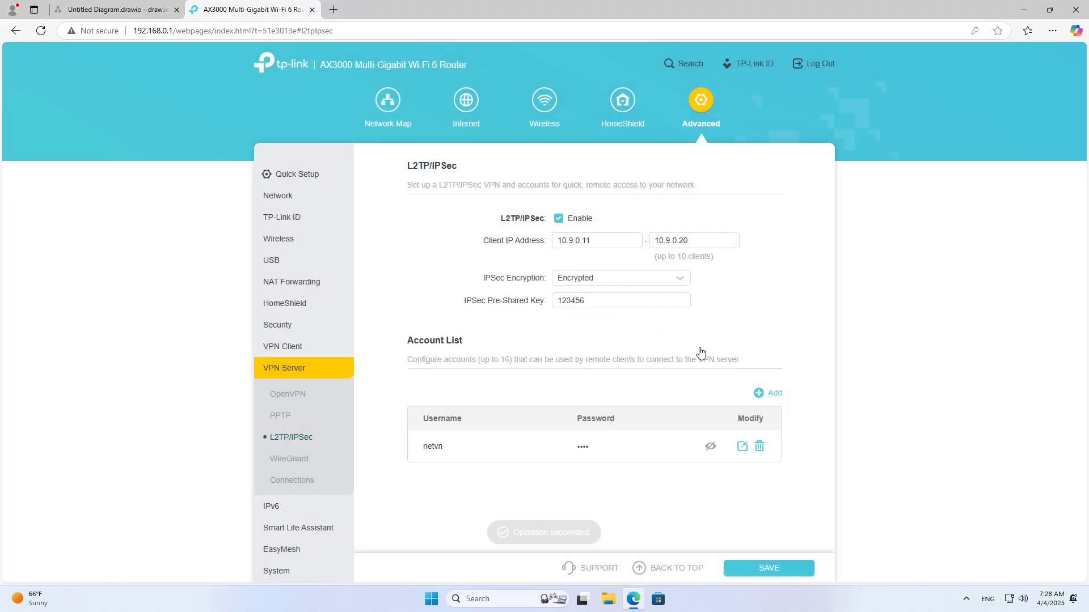
left_click(713, 452)
left_click_drag(610, 446, 425, 444)
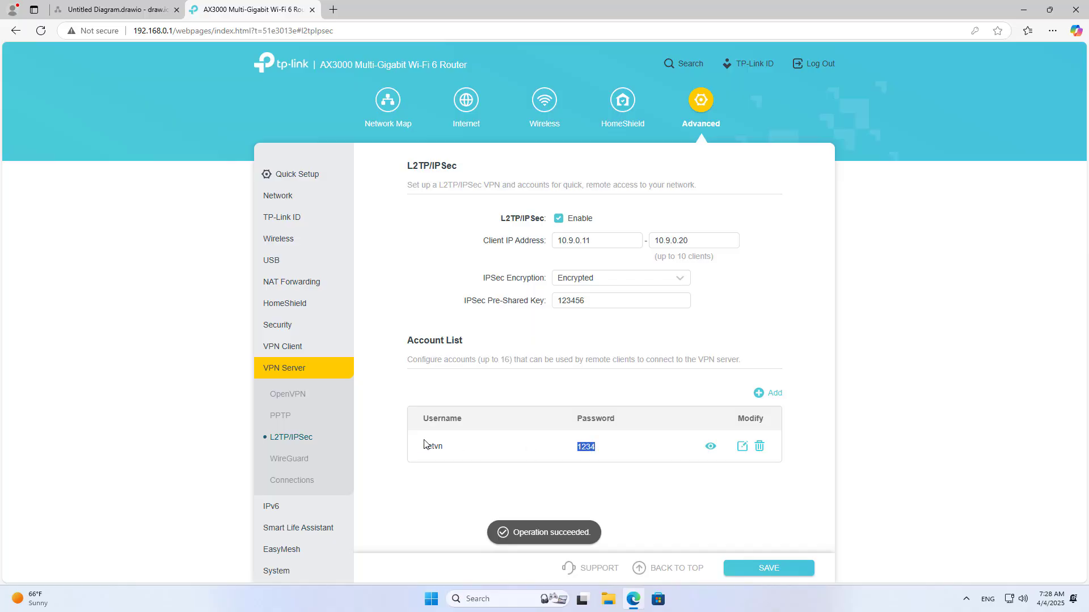
- Save the L2TP/IPSec settings and note Internet IP 192.168.10.16 on Network Status
left_click(771, 568)
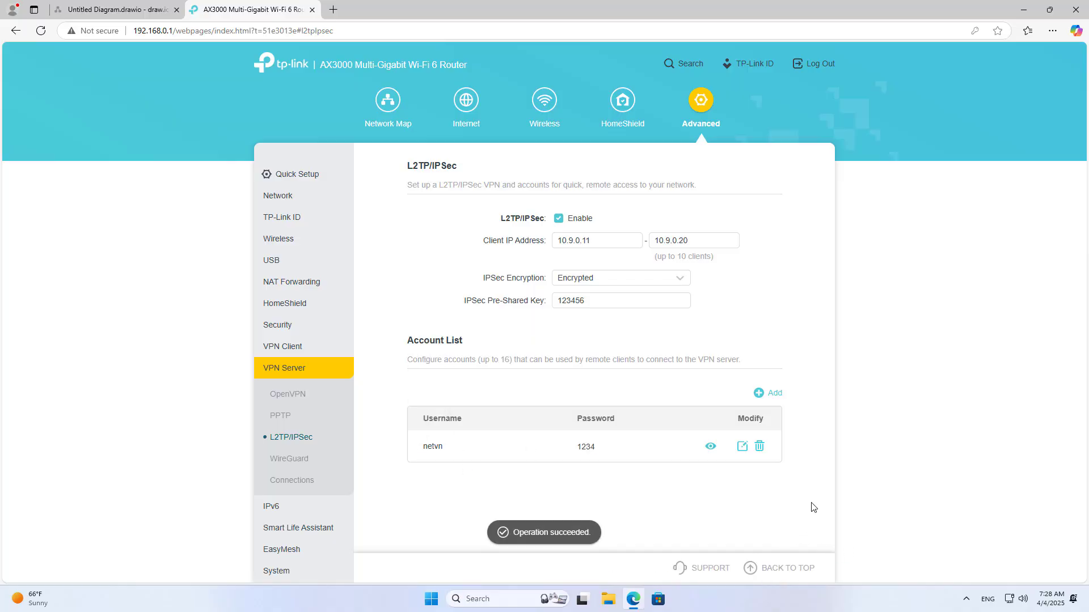
left_click(281, 200)
left_click(282, 222)
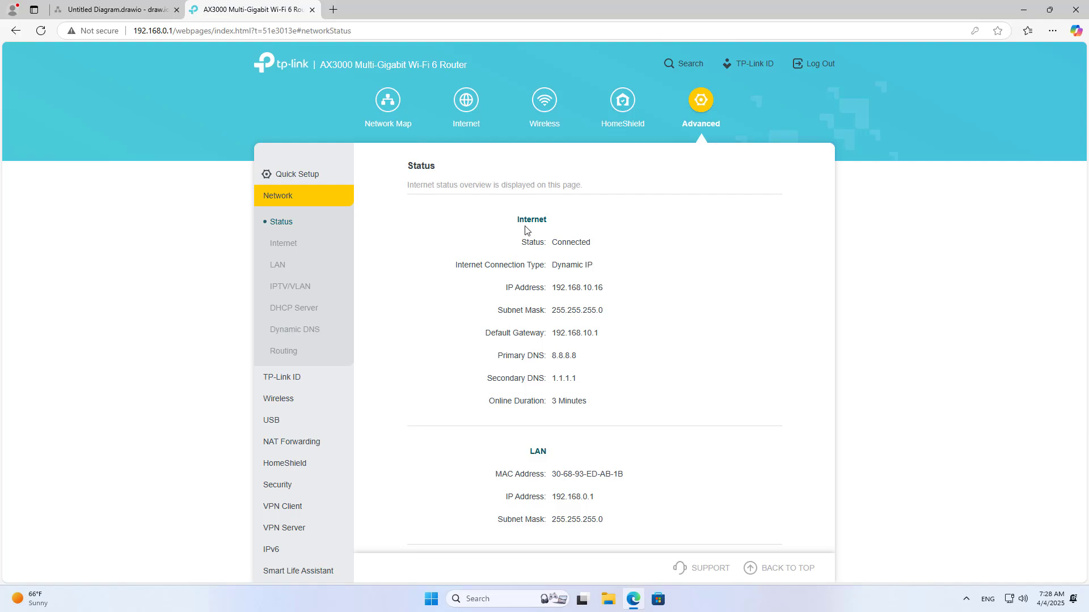
left_click_drag(518, 222, 548, 223)
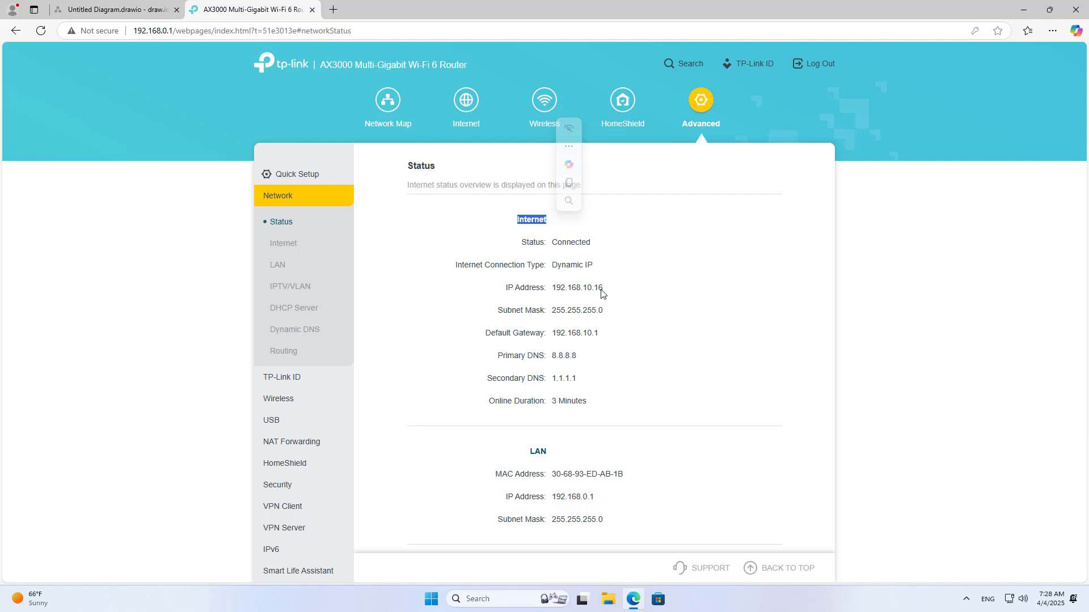
left_click_drag(604, 293, 495, 295)
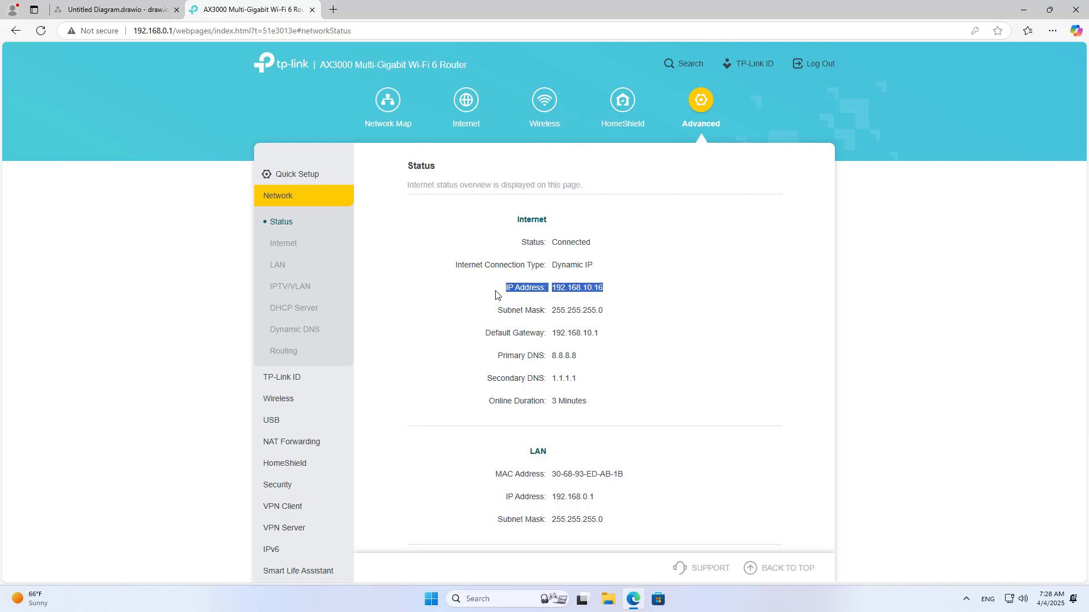
left_click(1024, 10)
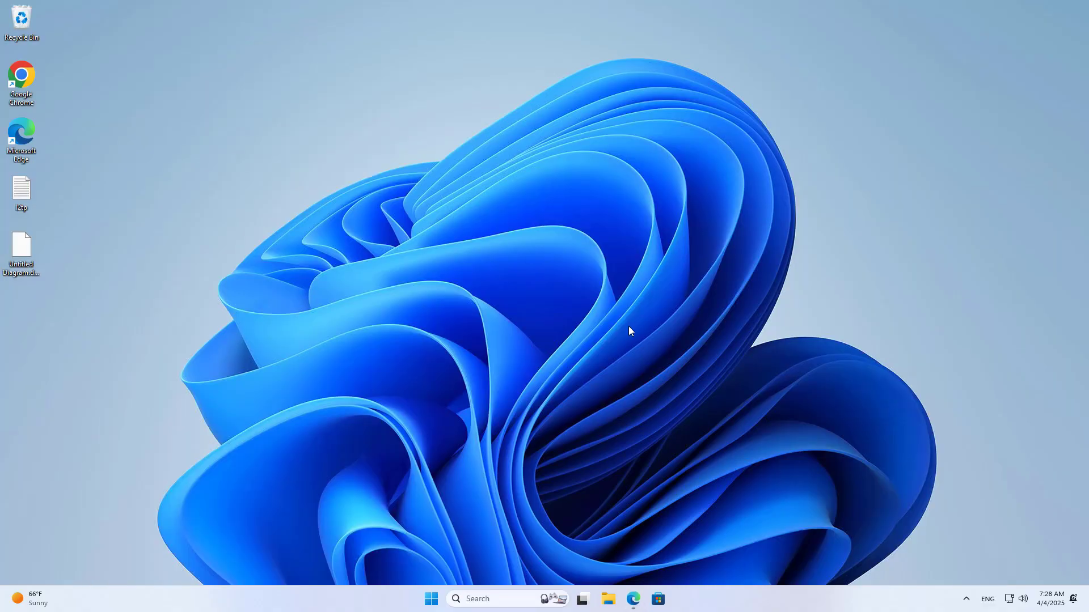
- In Settings > Network & internet > VPN, add a connection named 'L2TP IPsec'
left_click(432, 599)
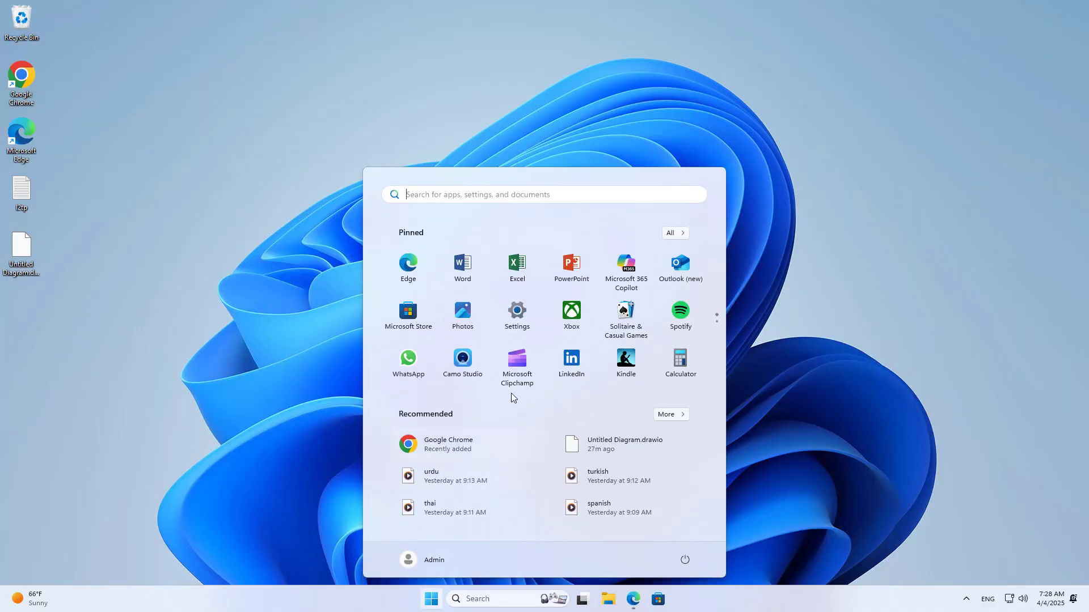
left_click(530, 316)
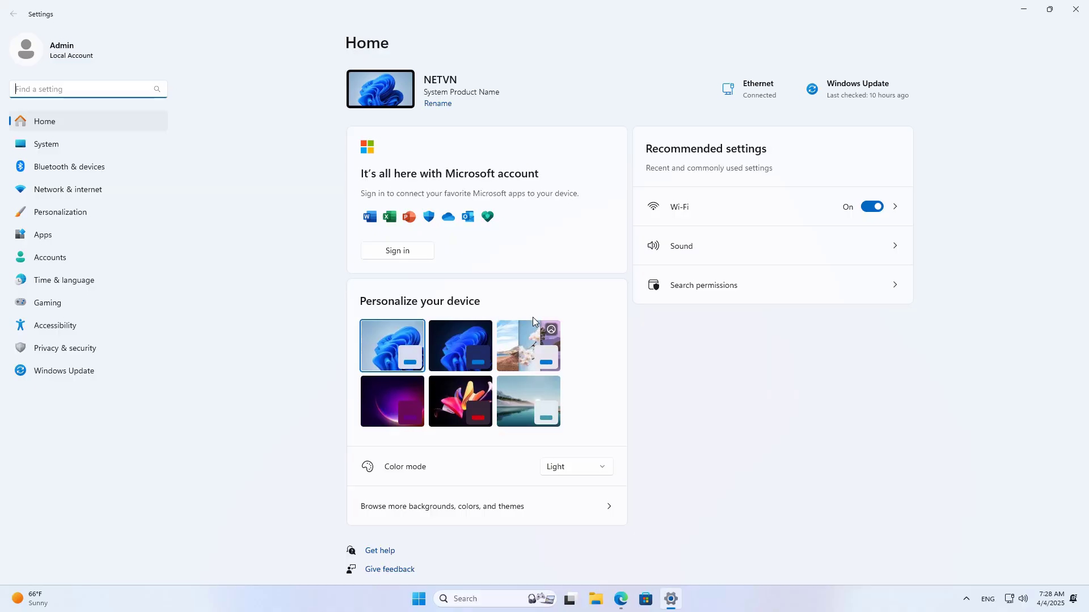
left_click(74, 195)
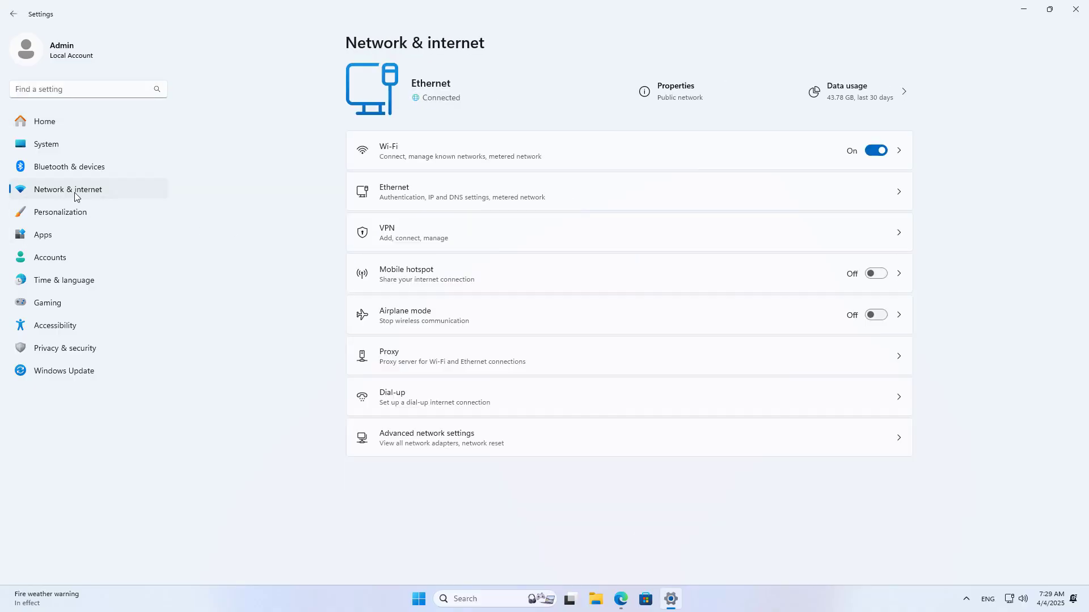
left_click(413, 241)
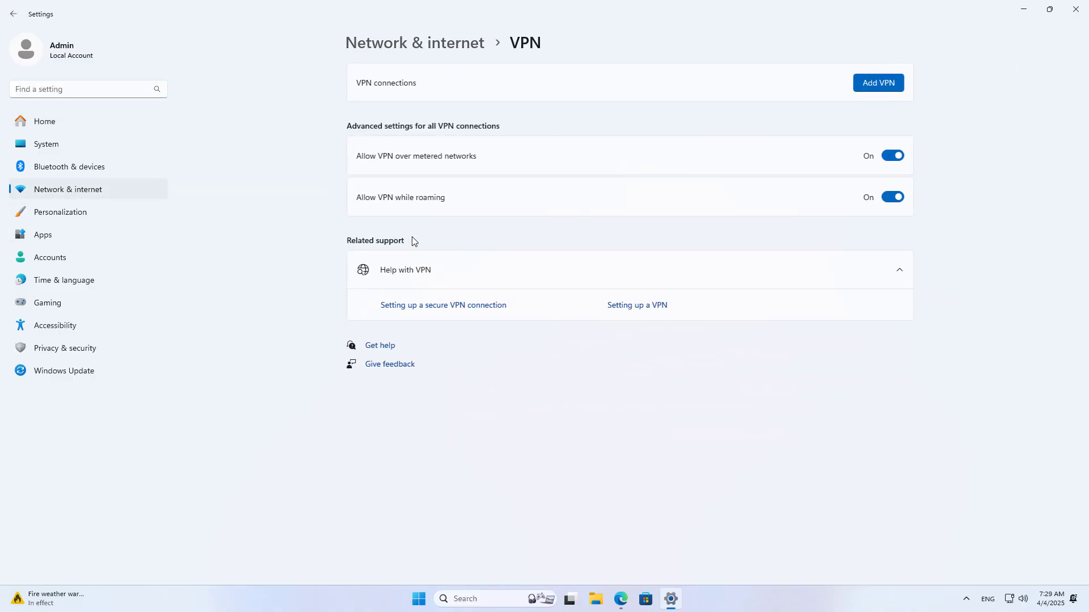
left_click(885, 83)
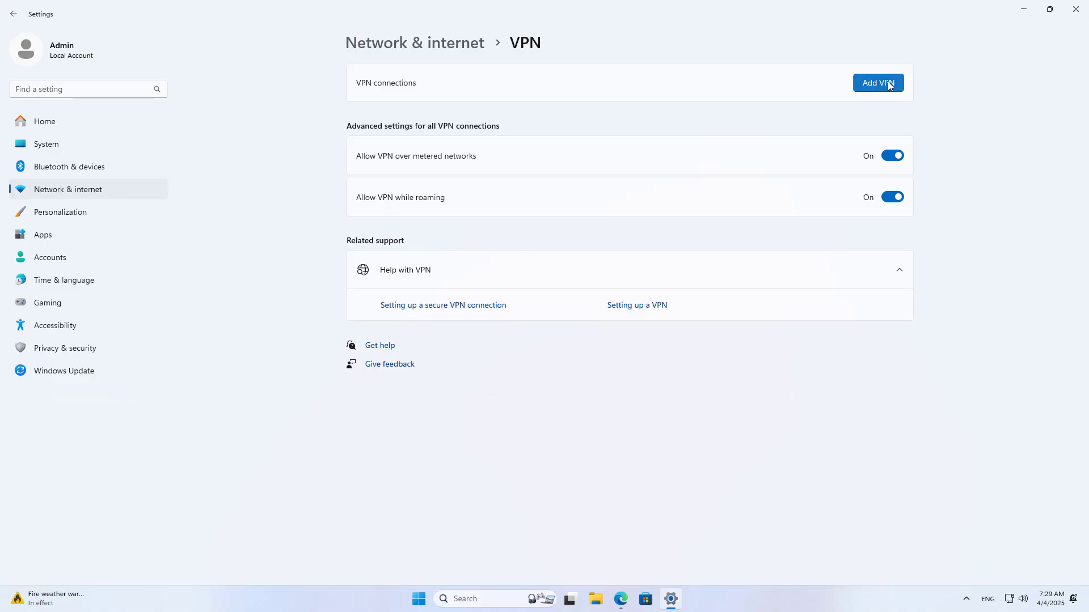
left_click(547, 184)
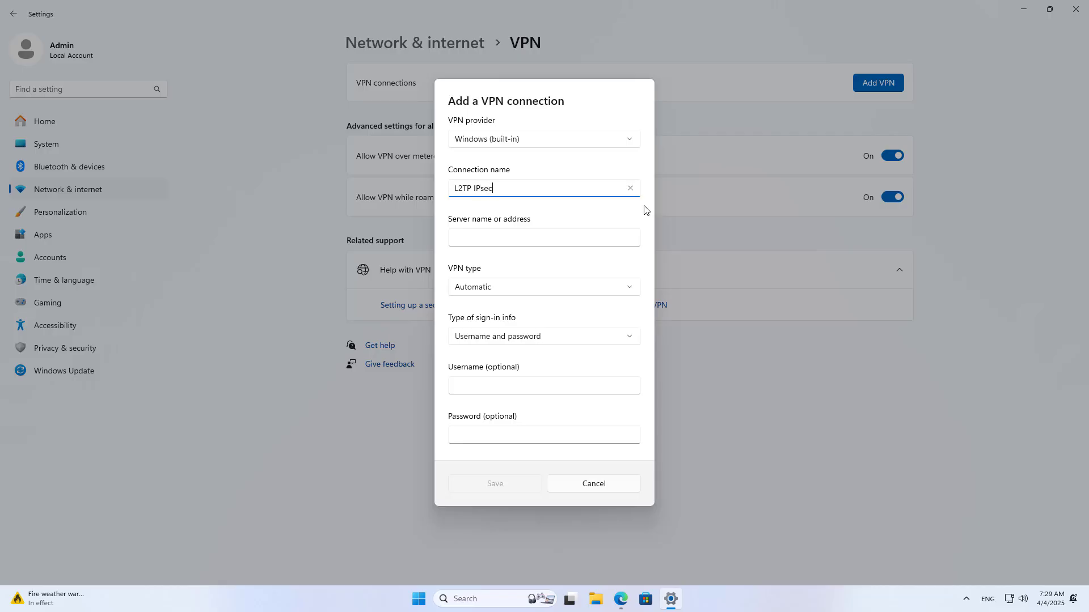
- Copy the router's IP 192.168.10.16 and paste it as the VPN server address
left_click(575, 239)
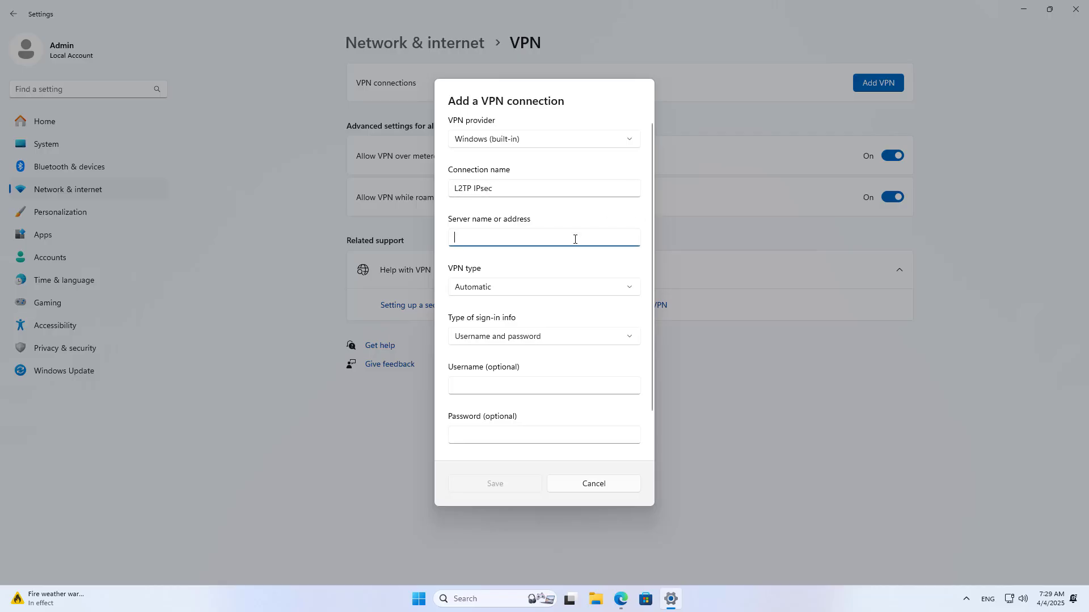
left_click(621, 599)
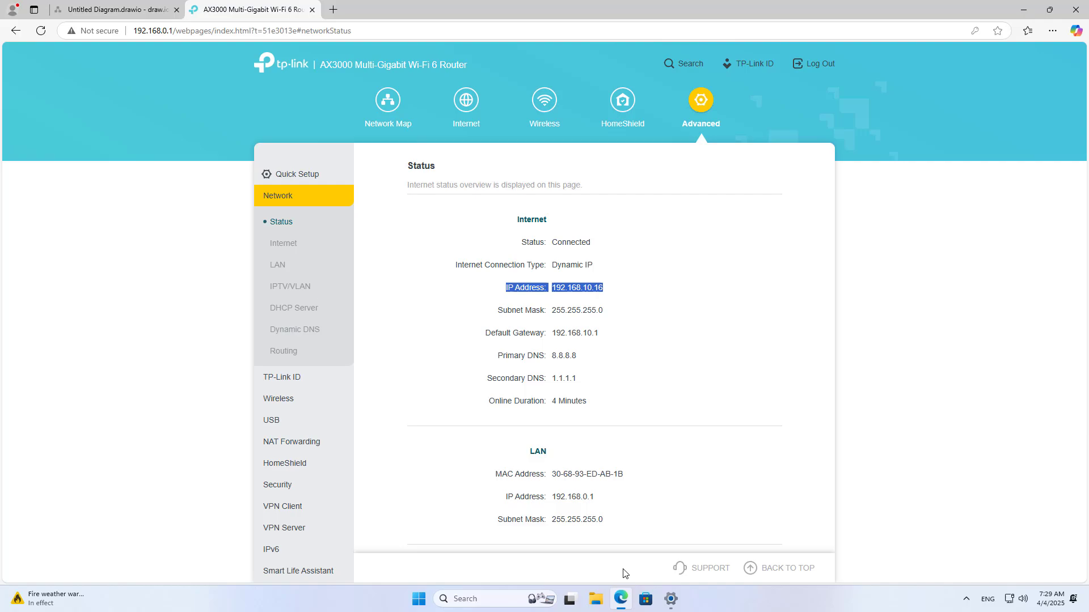
left_click(570, 298)
left_click_drag(572, 289, 605, 289)
key("super+c")
left_click(628, 254)
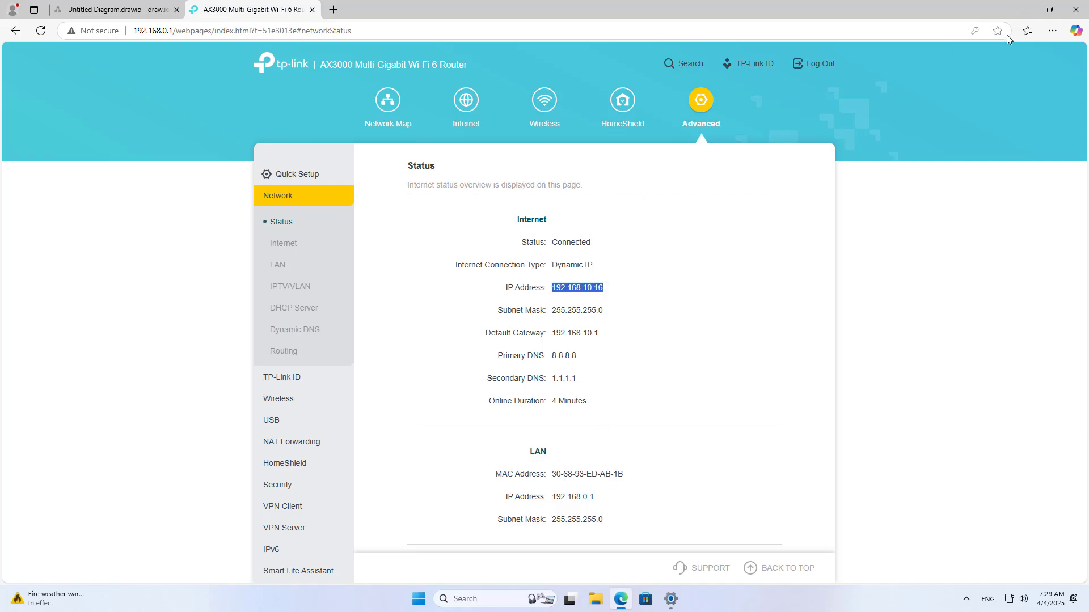
left_click(1023, 10)
right_click(513, 241)
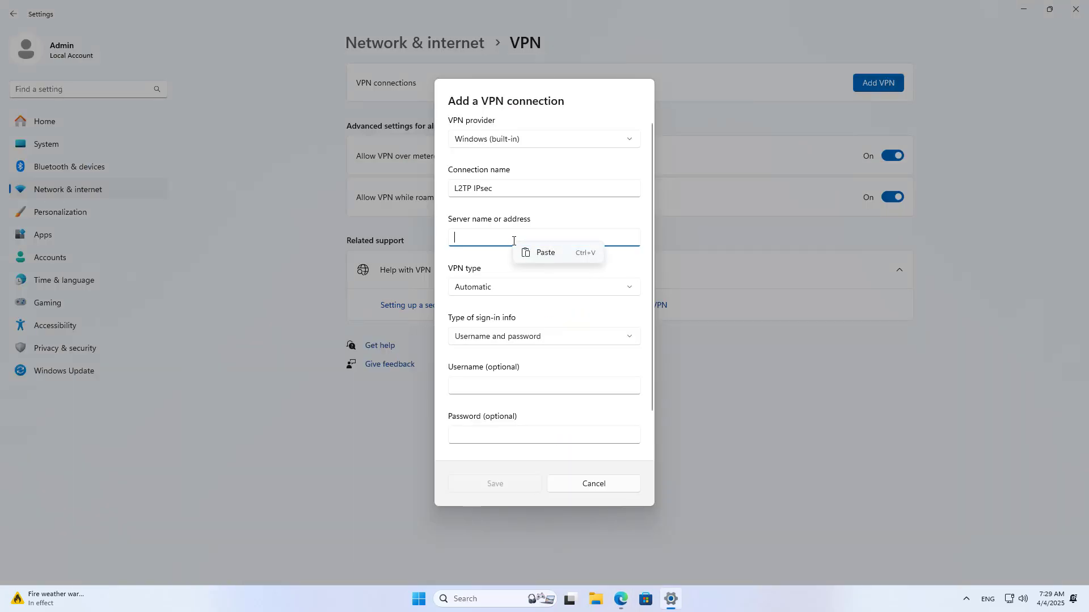
left_click(526, 251)
left_click_drag(507, 237, 424, 237)
- Set VPN type to L2TP/IPsec with pre-shared key and paste the router's pre-shared key
left_click(492, 290)
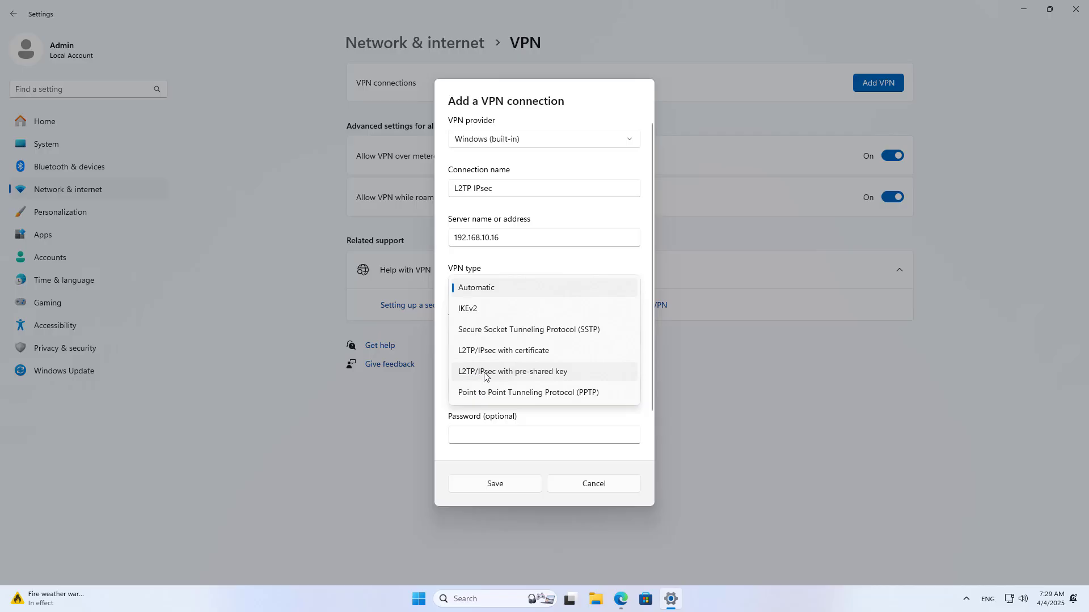
left_click(509, 376)
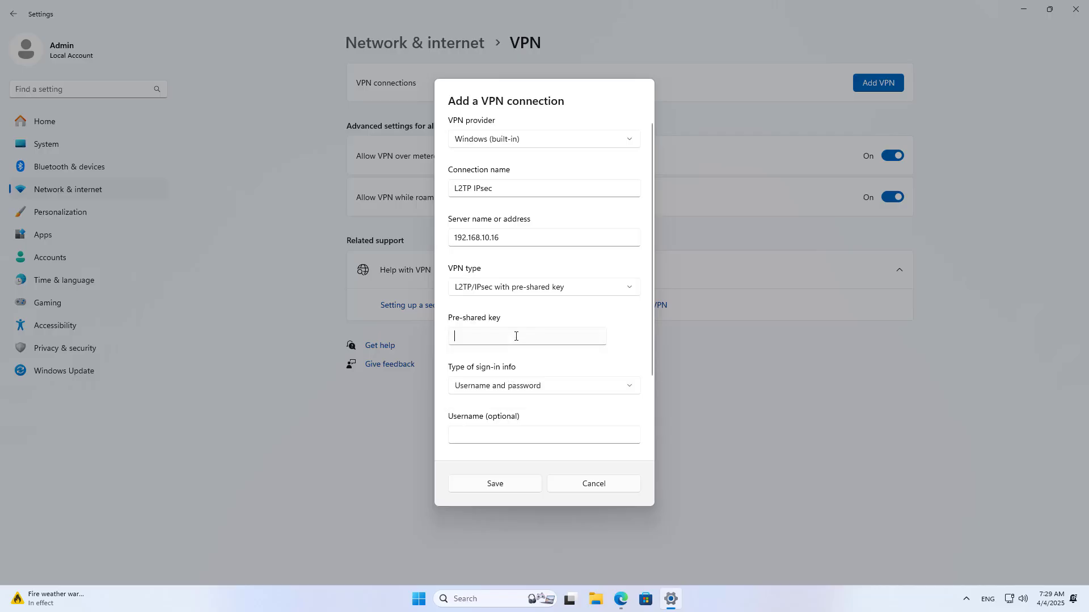
left_click(516, 336)
left_click(621, 600)
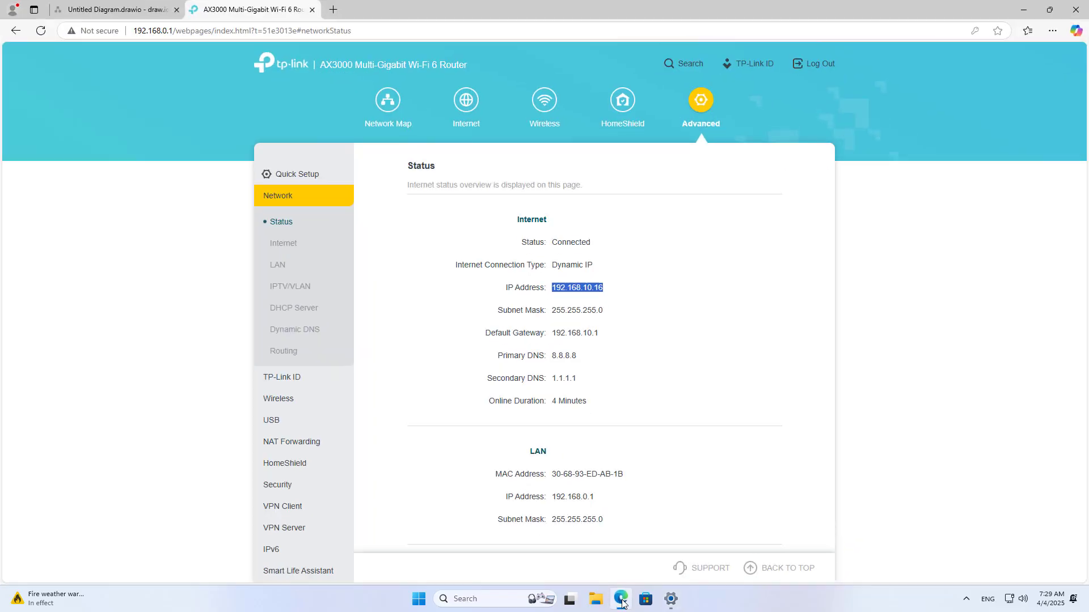
left_click(287, 525)
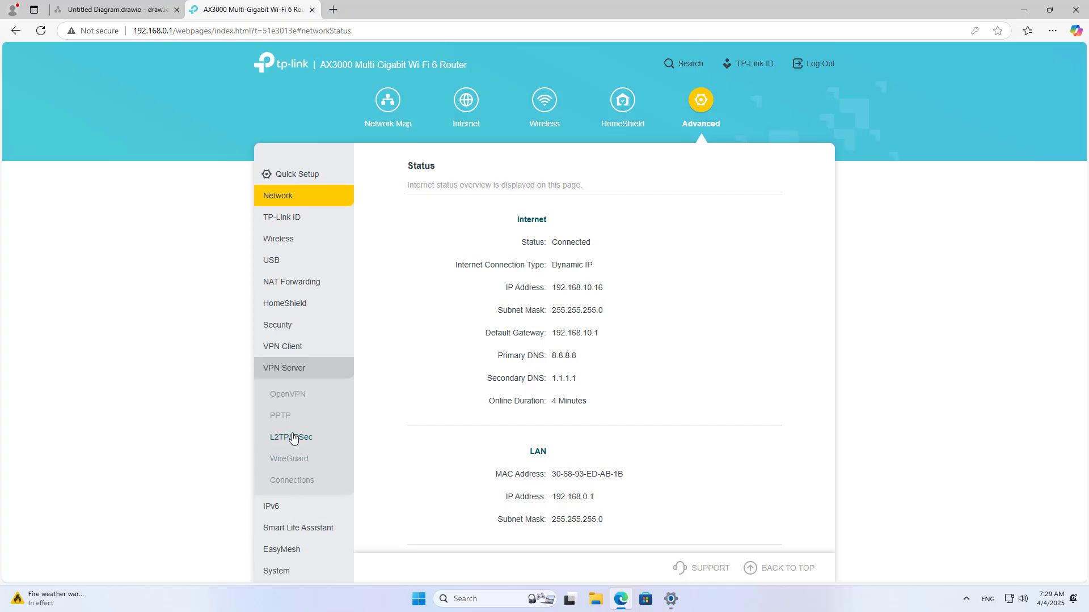
left_click(292, 438)
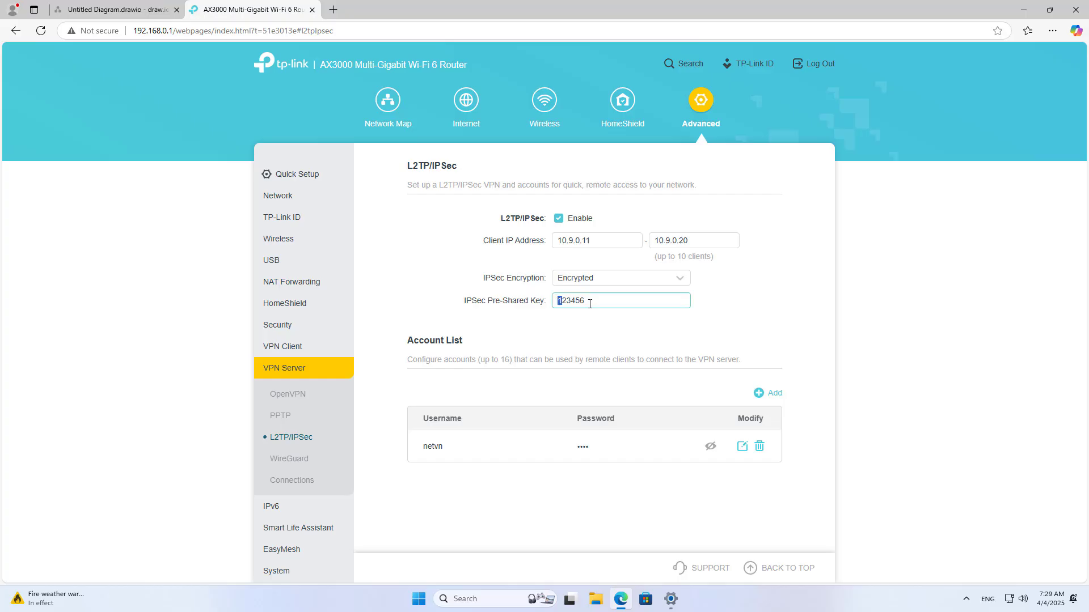
left_click_drag(590, 304, 558, 302)
right_click(566, 302)
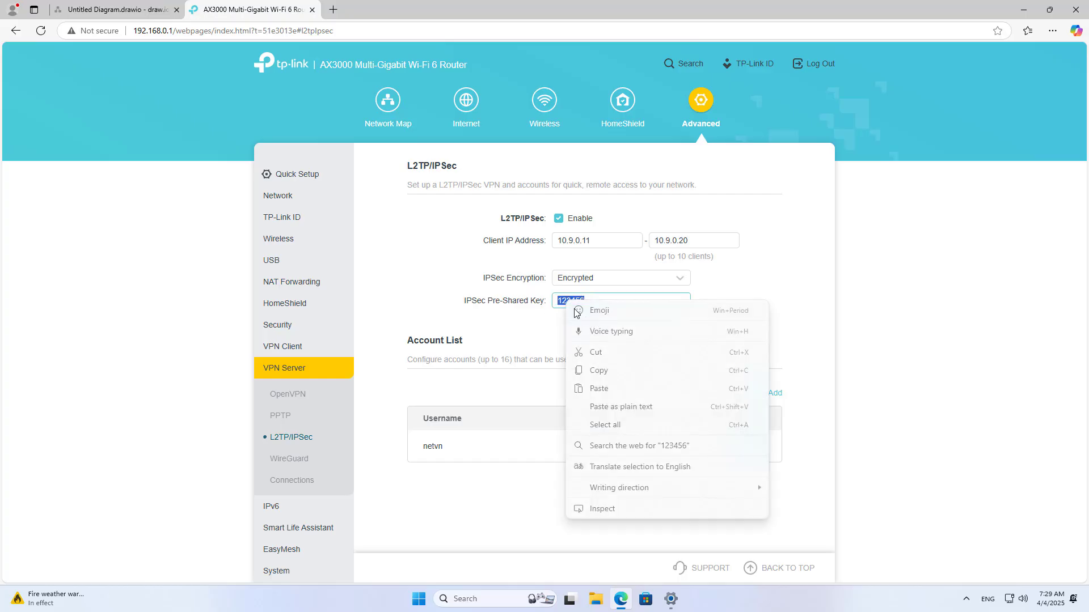
left_click(602, 375)
left_click(679, 599)
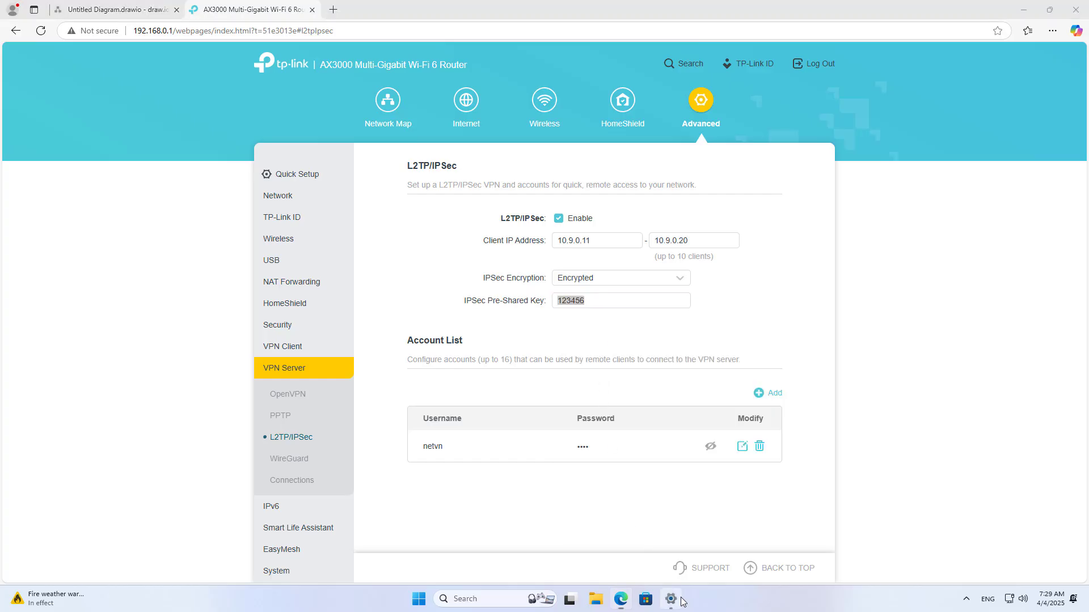
right_click(508, 336)
left_click(527, 348)
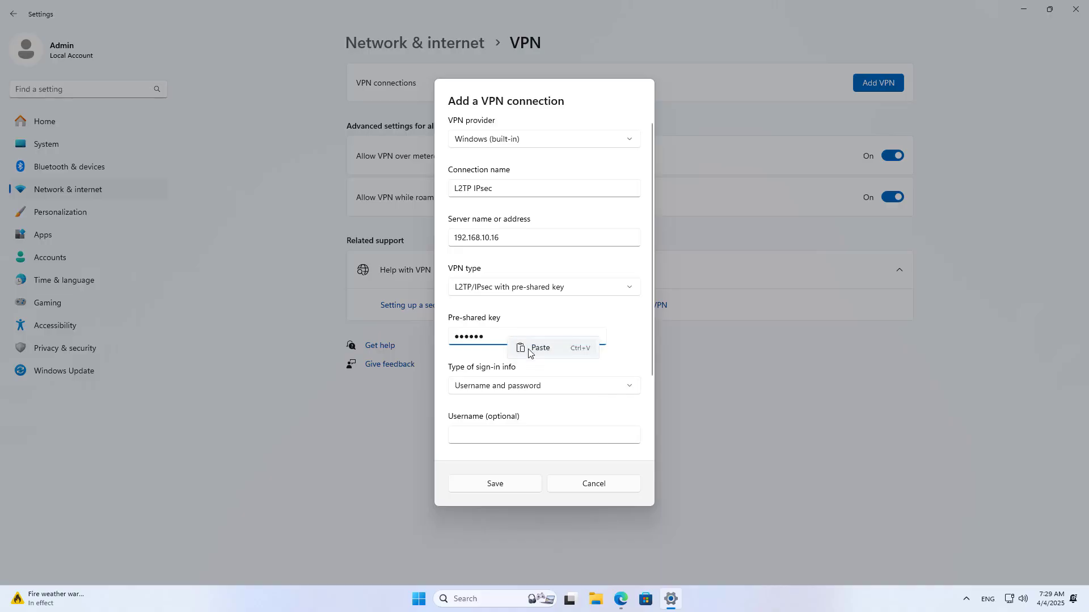
- Keep username and password sign-in and enter the router's VPN account credentials
left_click(529, 388)
left_click(598, 391)
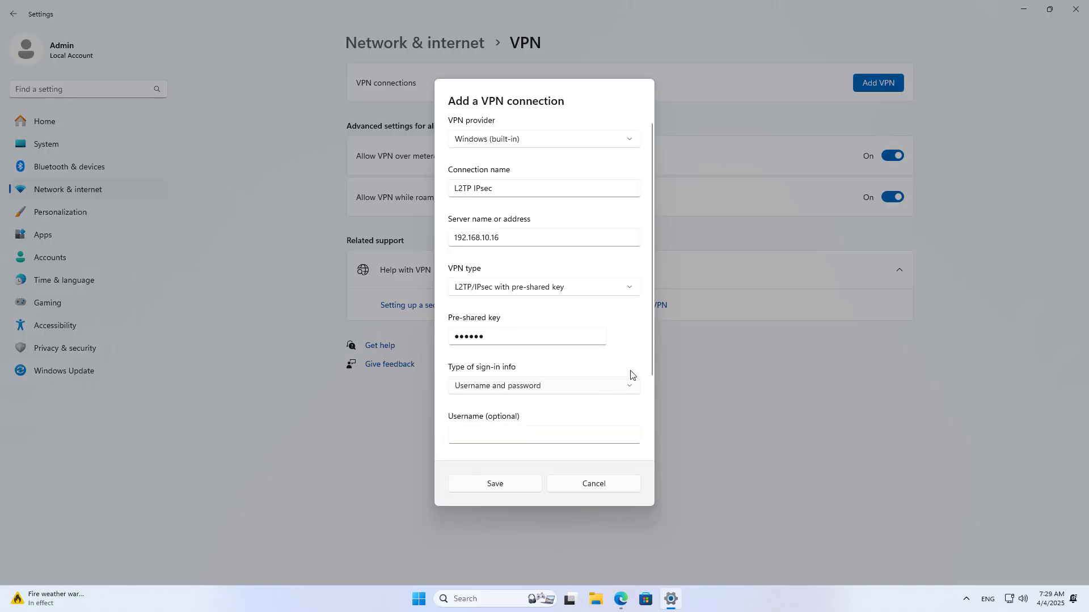
scroll(651, 352, "down", 3)
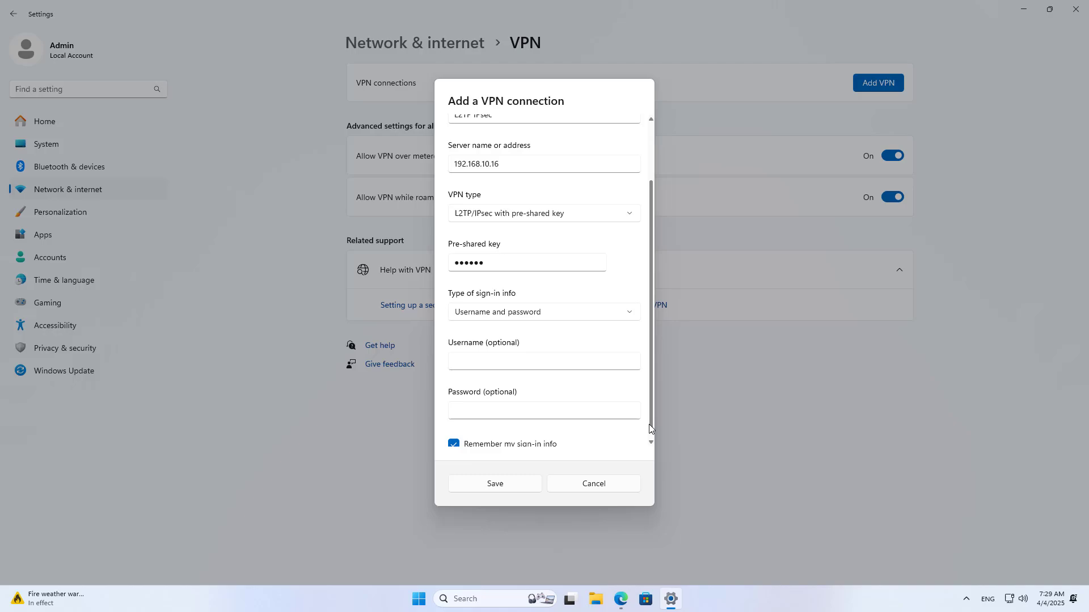
left_click(509, 356)
left_click(508, 403)
left_click(620, 598)
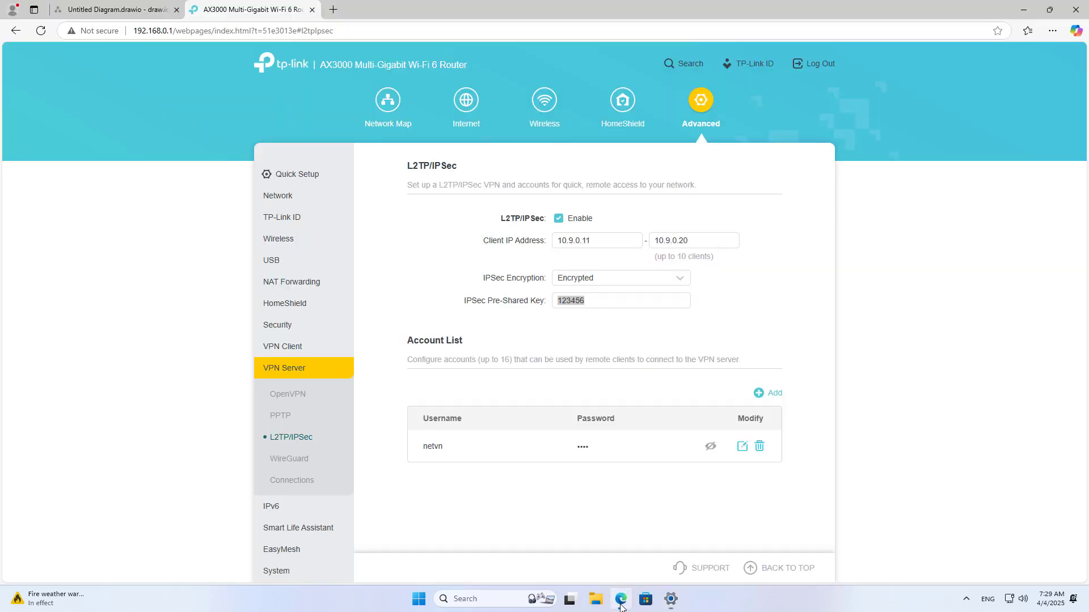
left_click(710, 446)
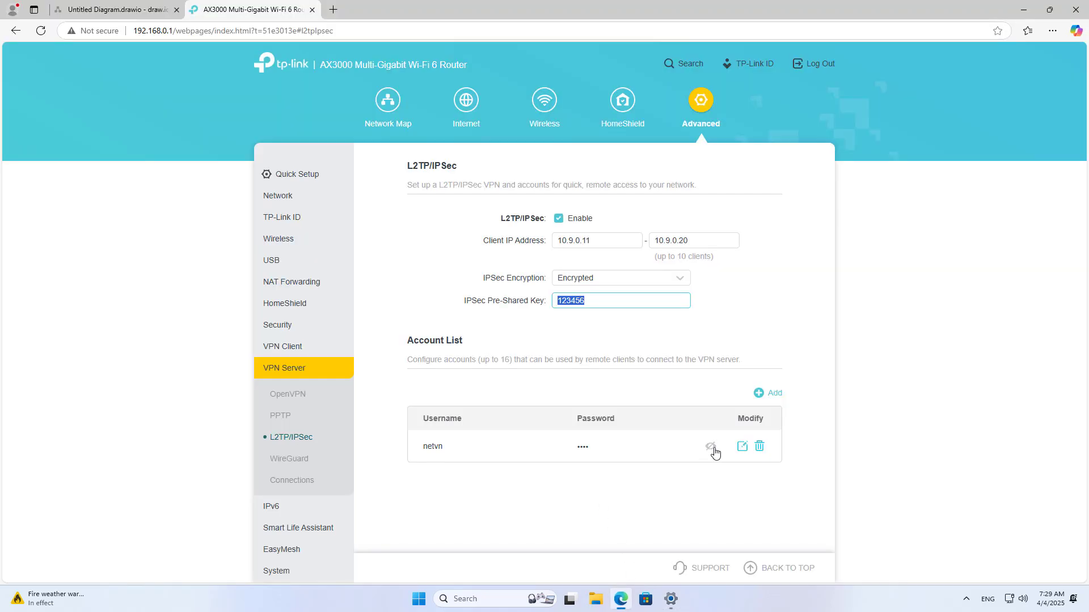
double_click(440, 446)
double_click(585, 447)
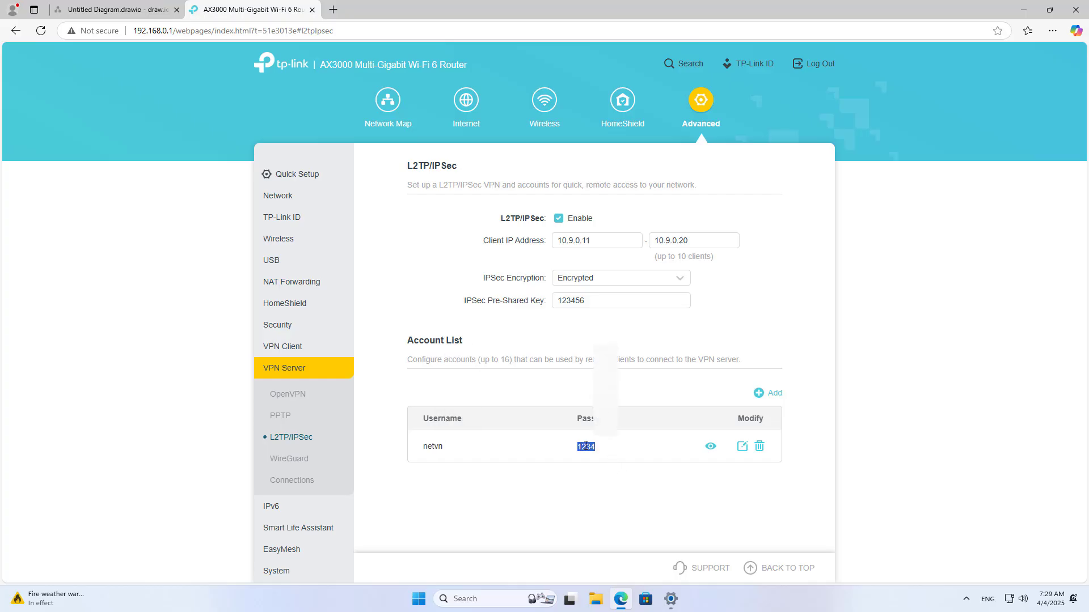
left_click(671, 599)
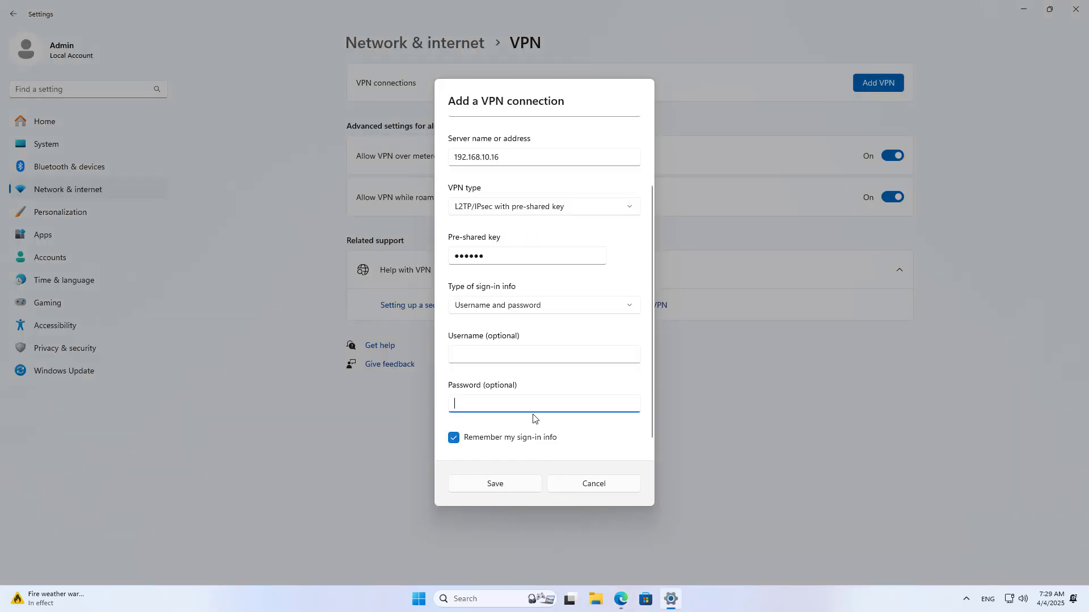
left_click(519, 355)
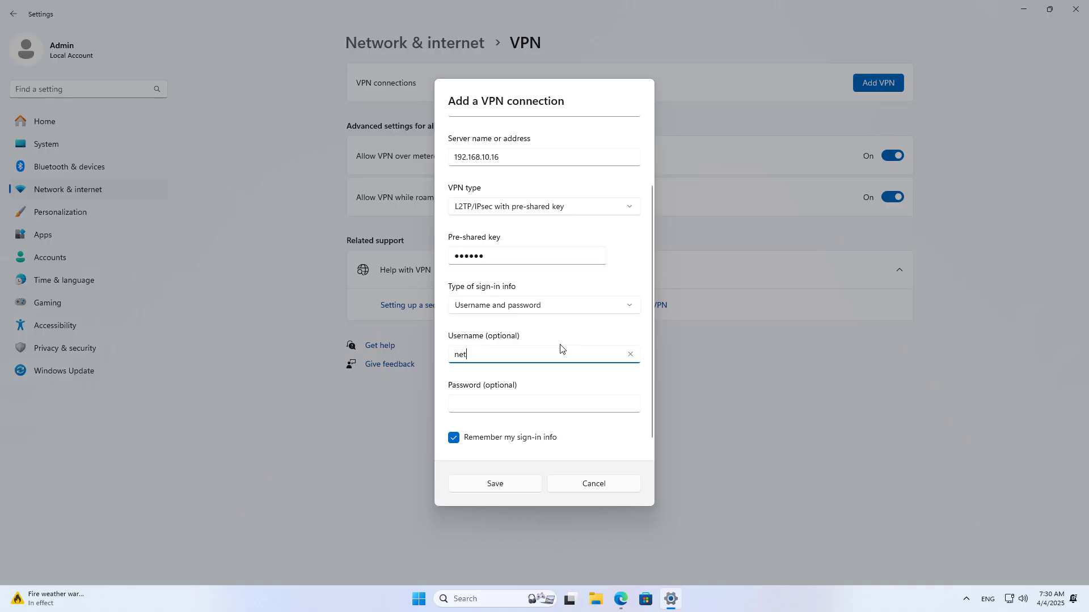
left_click(541, 400)
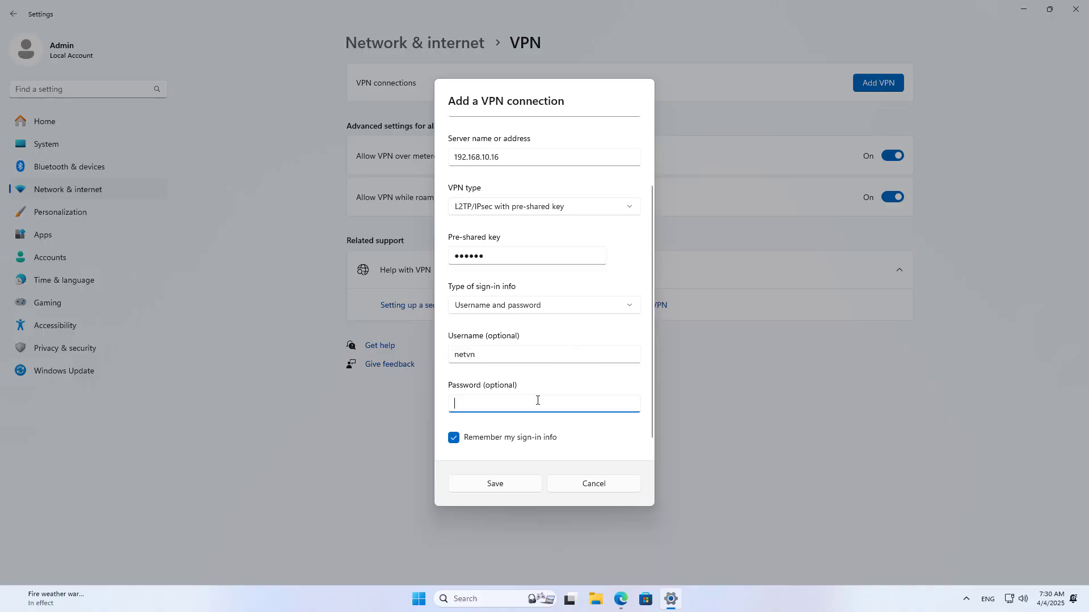
- Finish and verify the password, save the L2TP IPsec connection, connect it, and return to the router
type("12")
left_click(629, 405)
left_click(513, 482)
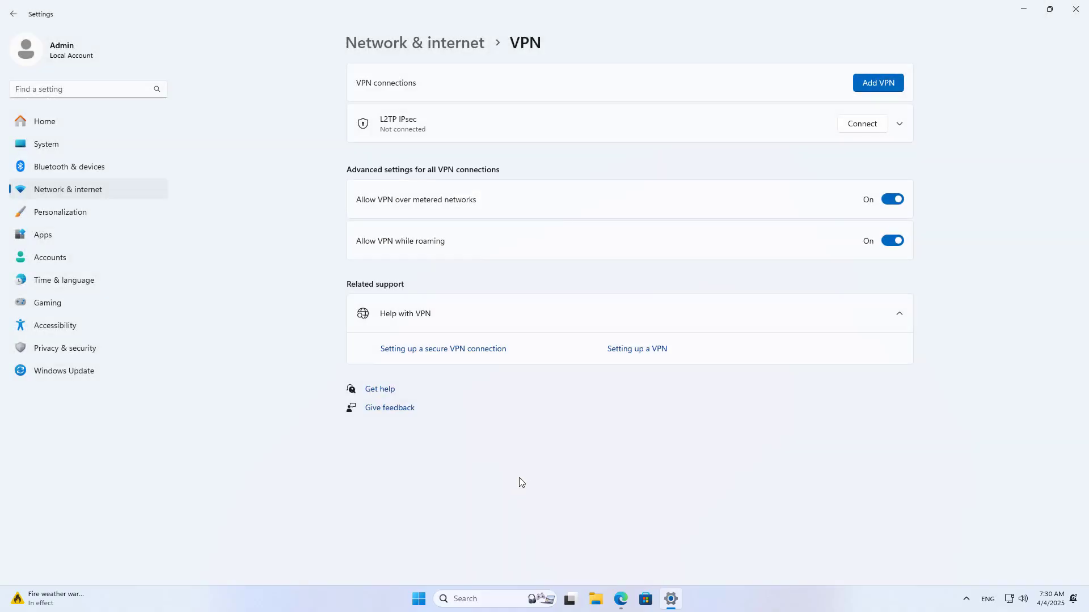
left_click(862, 124)
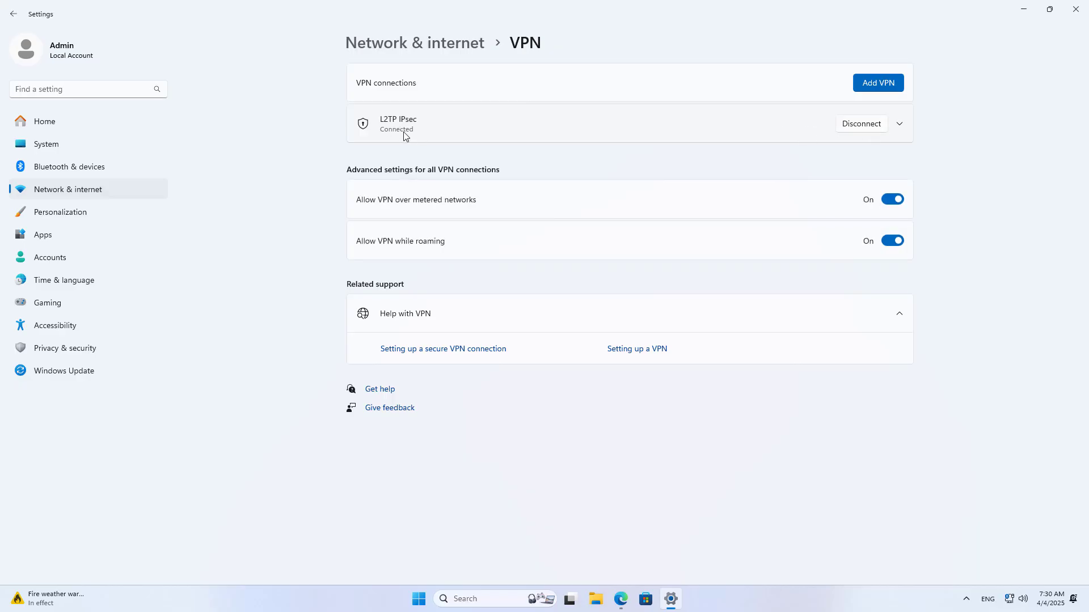
left_click(621, 602)
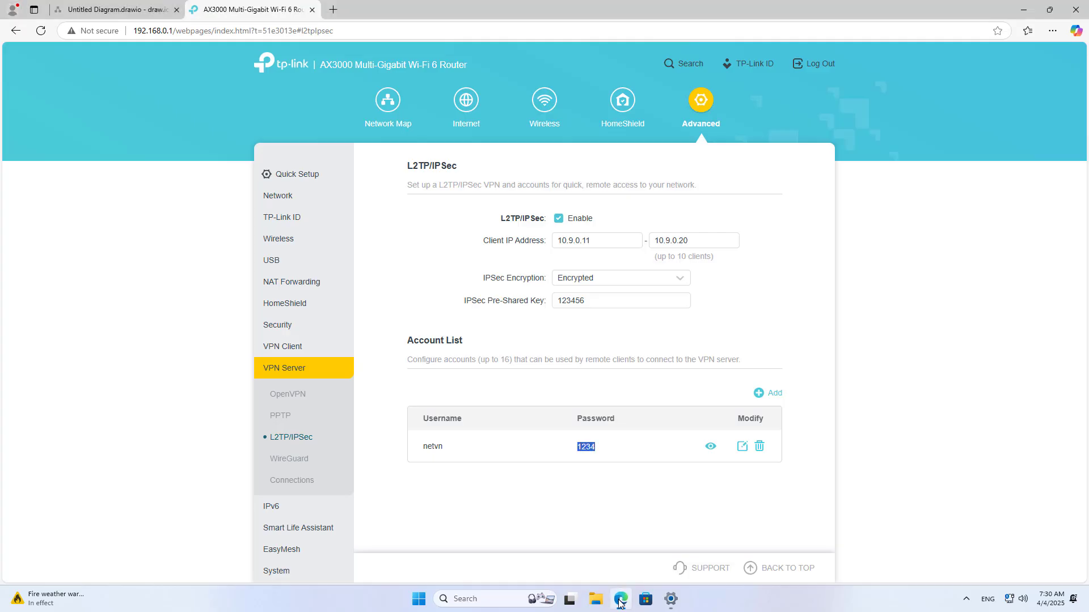
- Confirm VPN Connections lists client 192.168.0.11 at 10.9.0.11, then reconnect L2TP IPsec
left_click(303, 483)
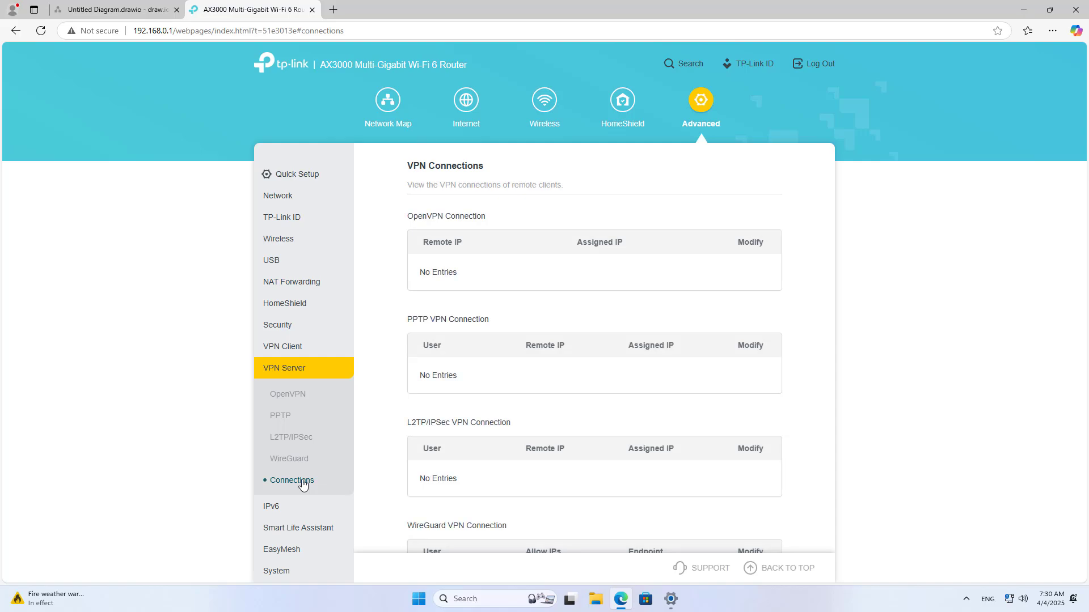
left_click_drag(426, 477, 673, 477)
left_click(935, 545)
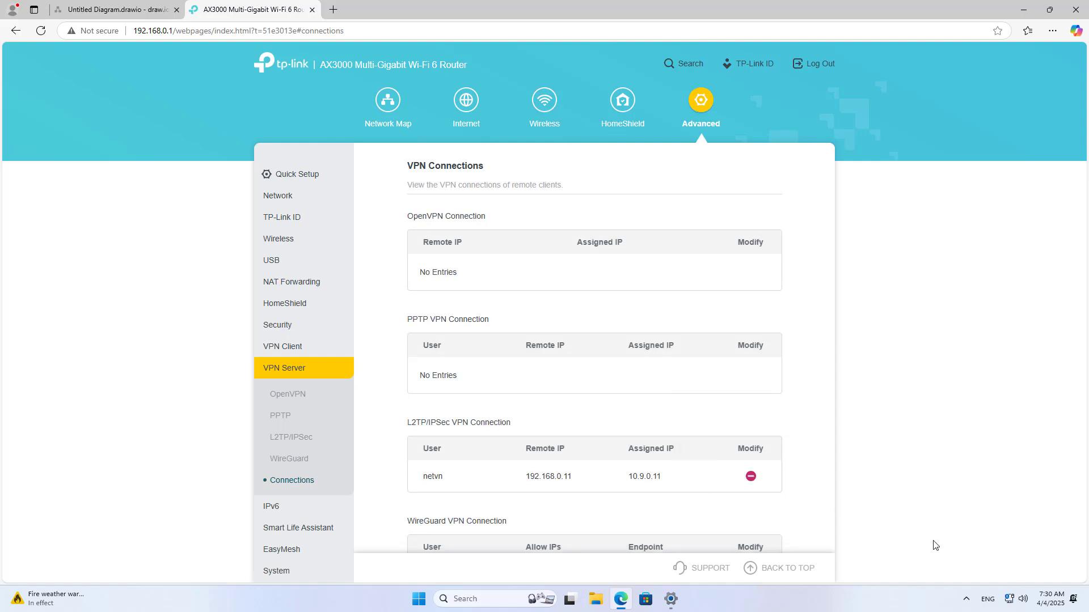
left_click(1009, 600)
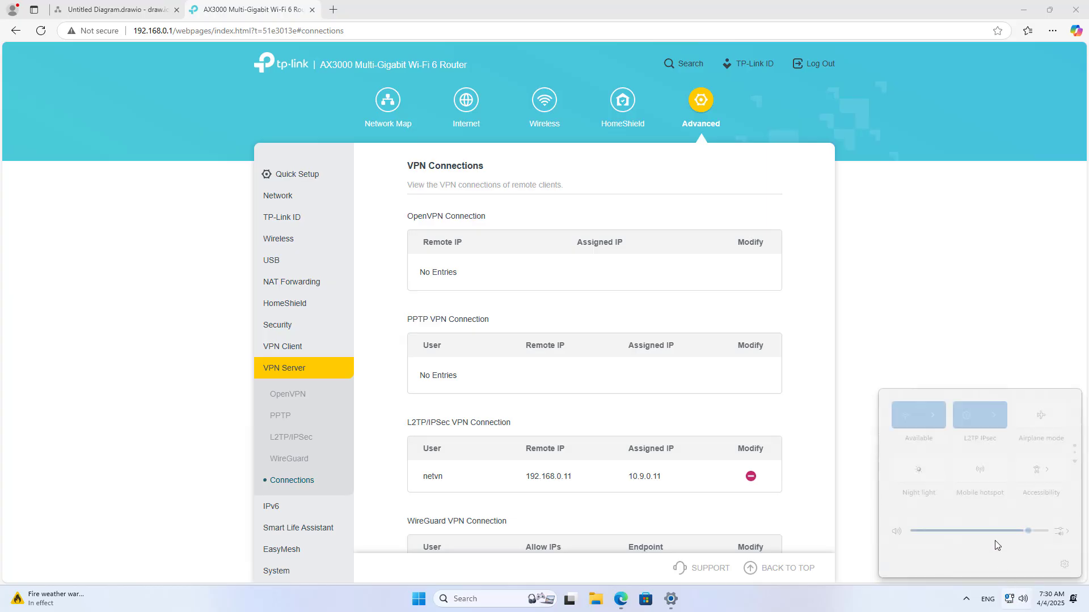
left_click(993, 415)
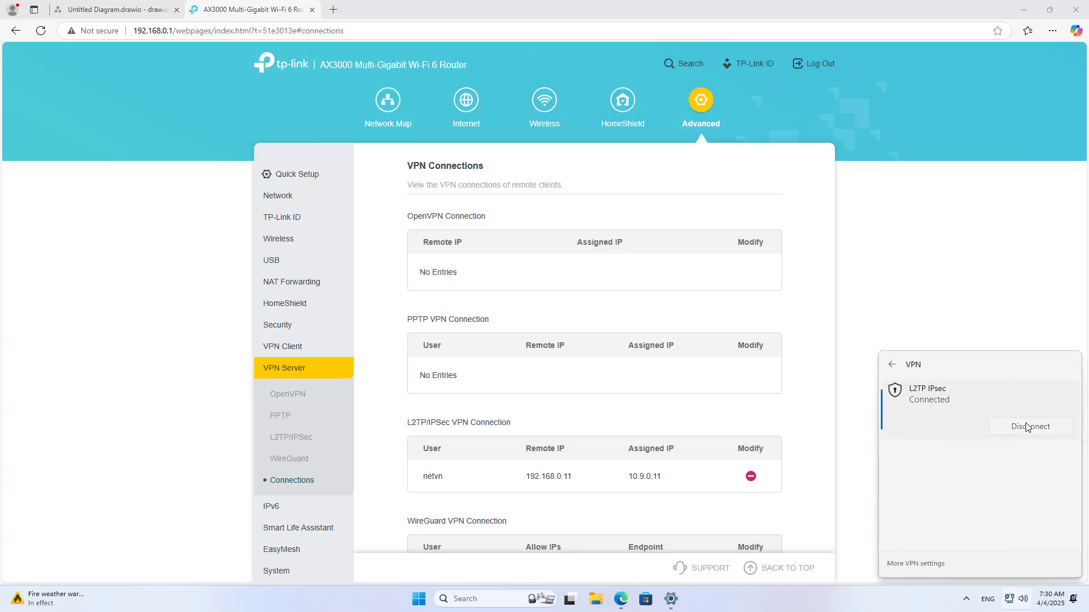
left_click(1026, 427)
left_click(1019, 426)
- Disconnect the VPN and add a 'WAN IP 192.168.10.16' label beside the TP-Link router in draw.io
left_click(1028, 422)
left_click(876, 303)
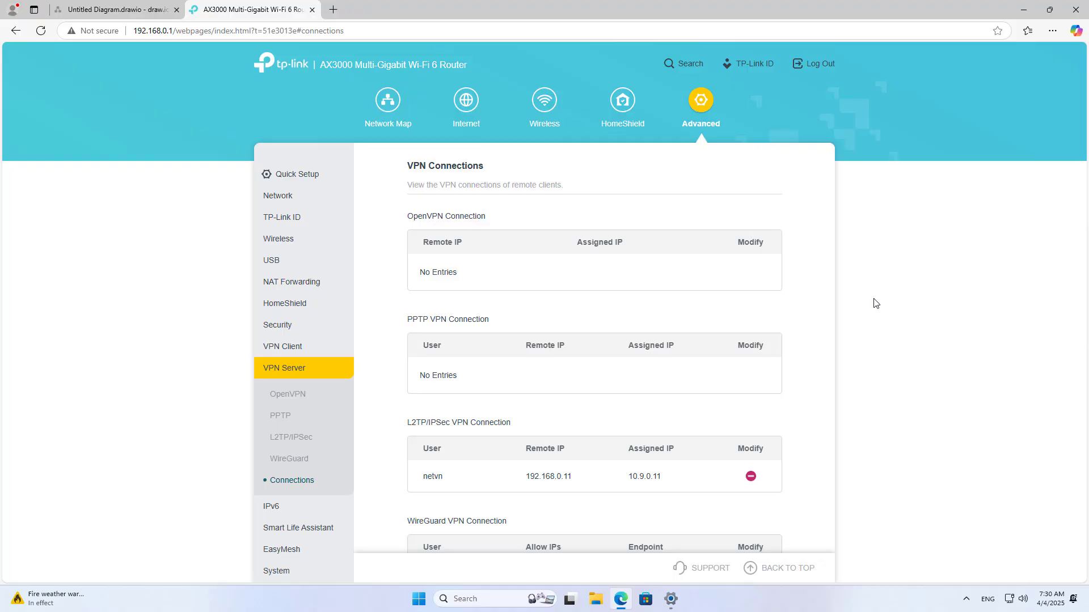
left_click(116, 10)
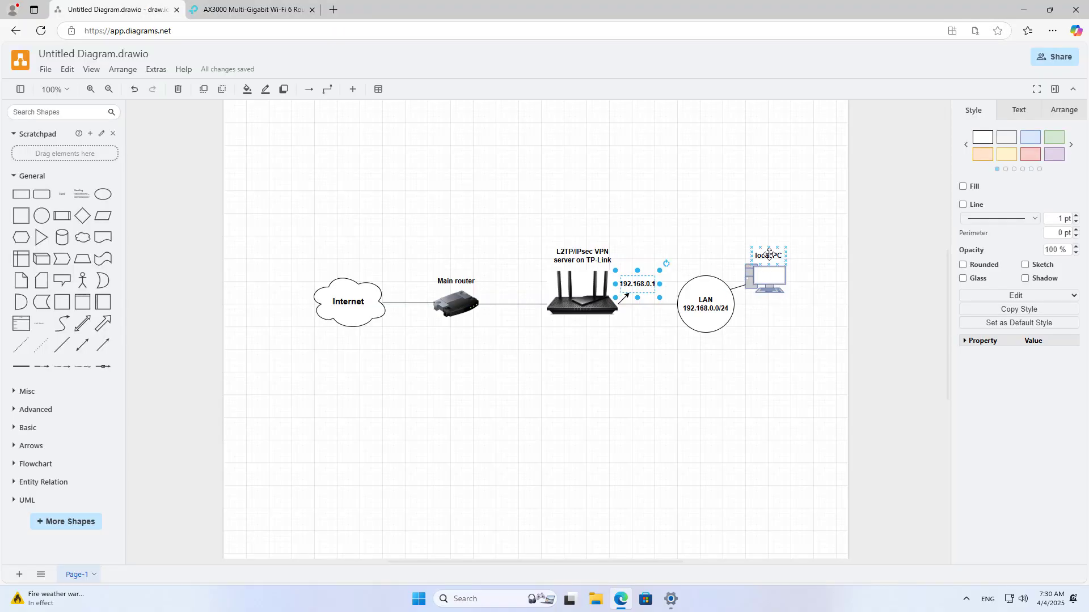
left_click(769, 278)
left_click(706, 306)
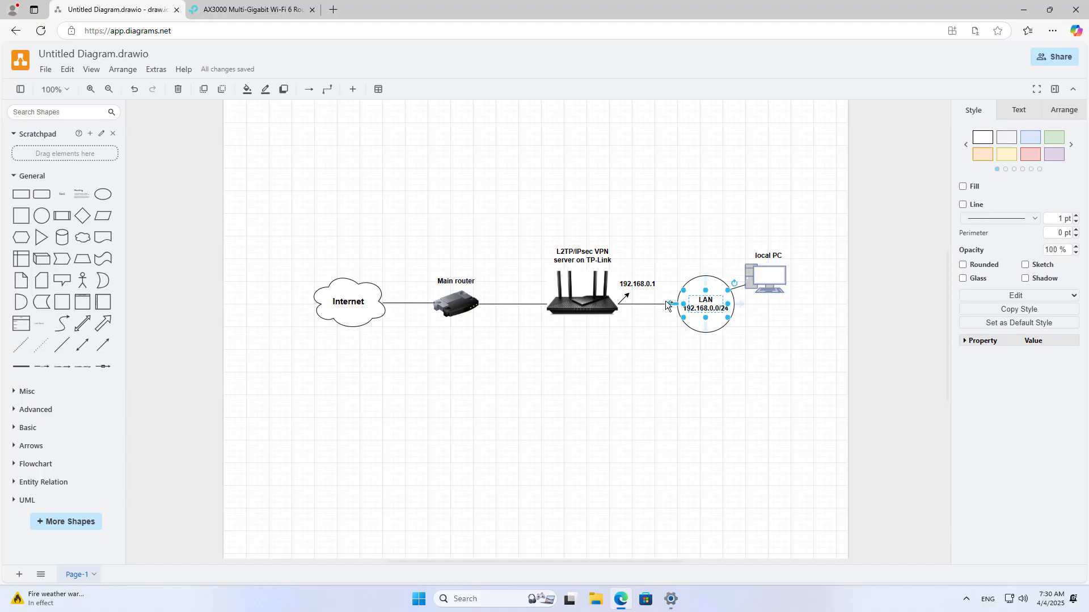
left_click(636, 285)
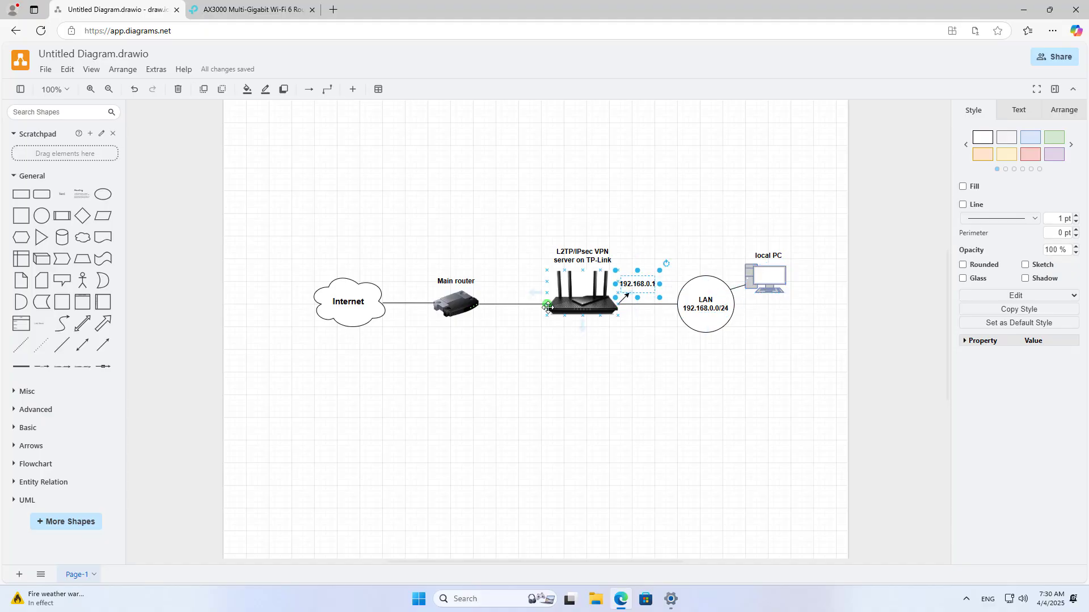
left_click(547, 307)
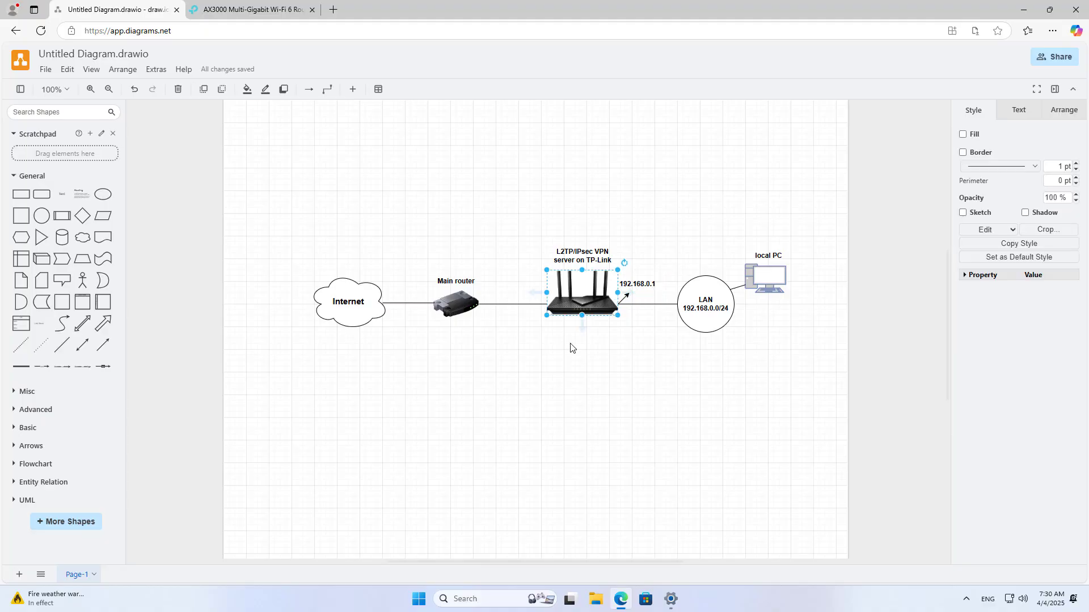
left_click(578, 359)
left_click_drag(537, 153, 533, 278)
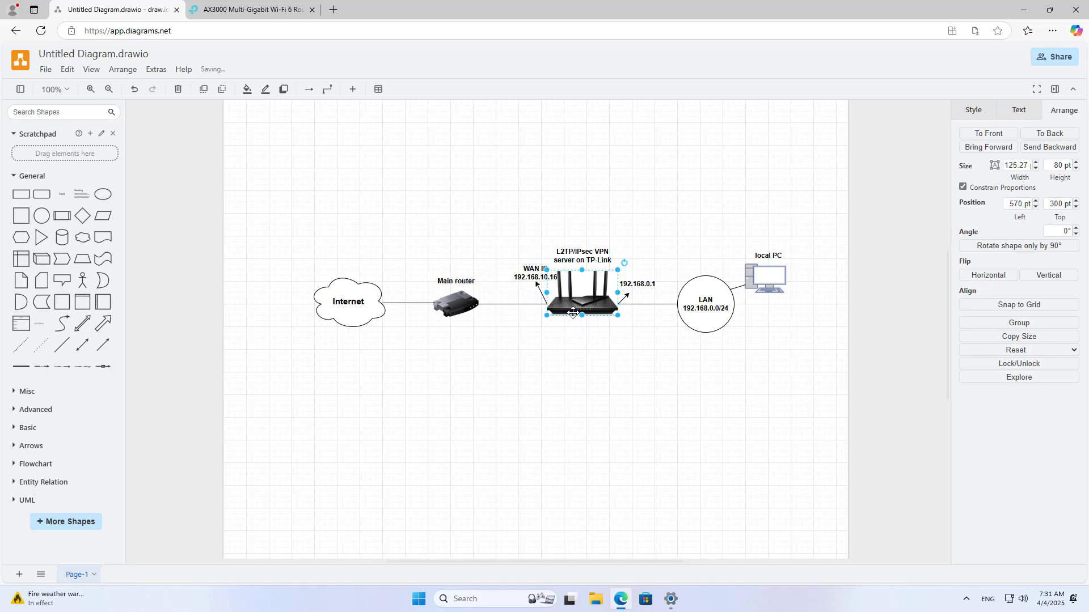
left_click(579, 365)
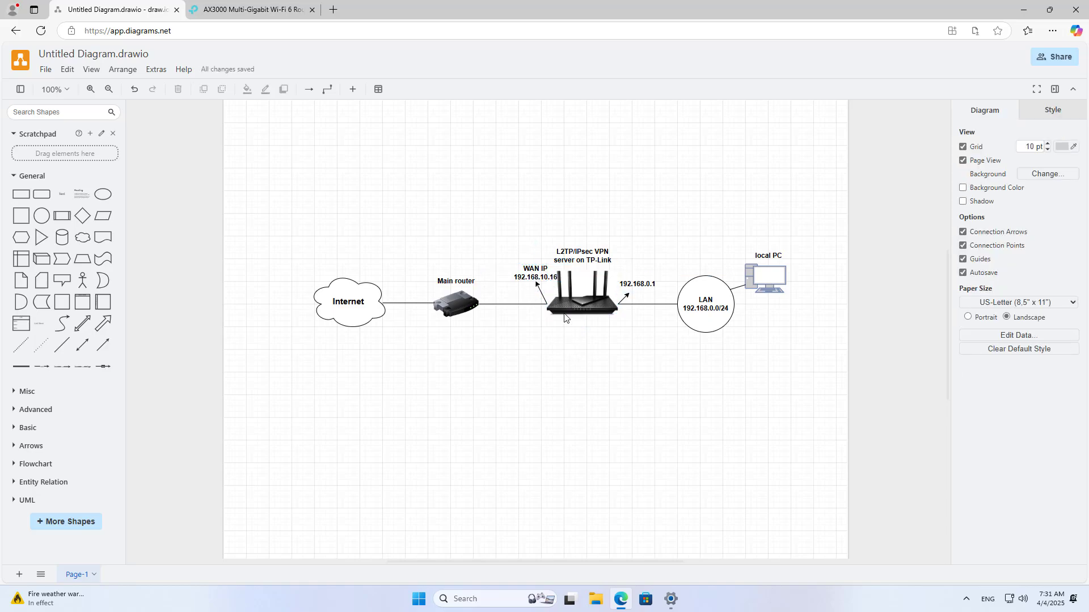
- Duplicate the PC shape next to the Internet cloud and label it 'Remote PC'
key("ctrl+v")
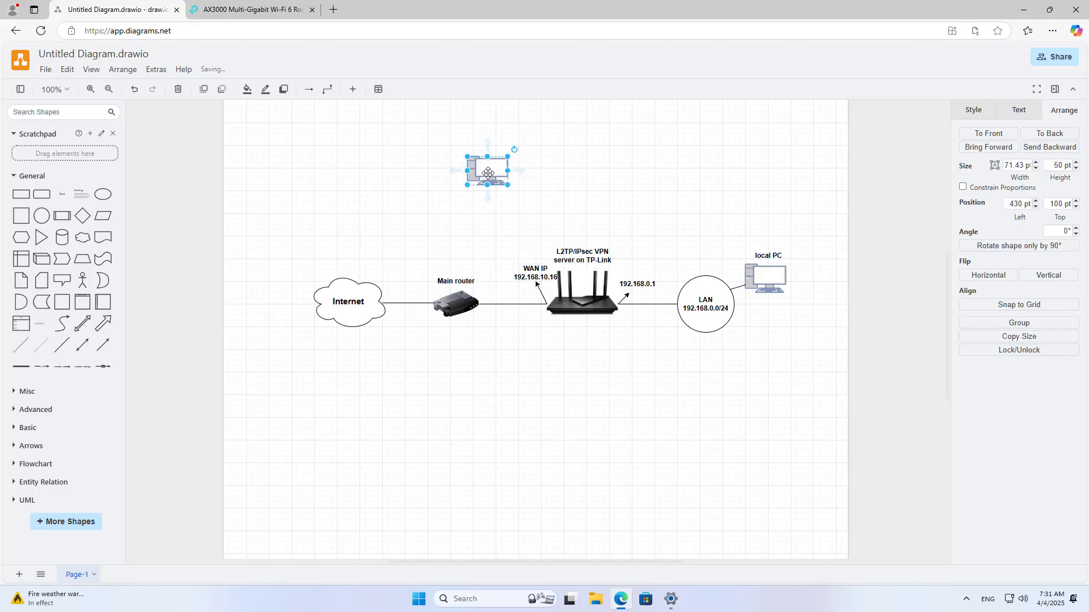
left_click_drag(478, 171, 293, 293)
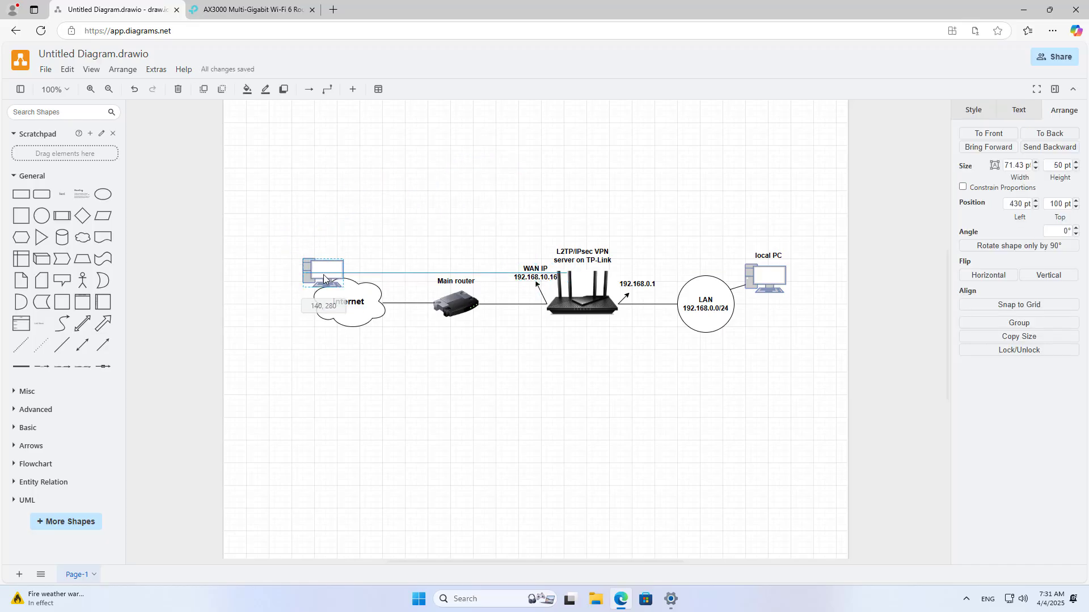
left_click(420, 214)
left_click(375, 189)
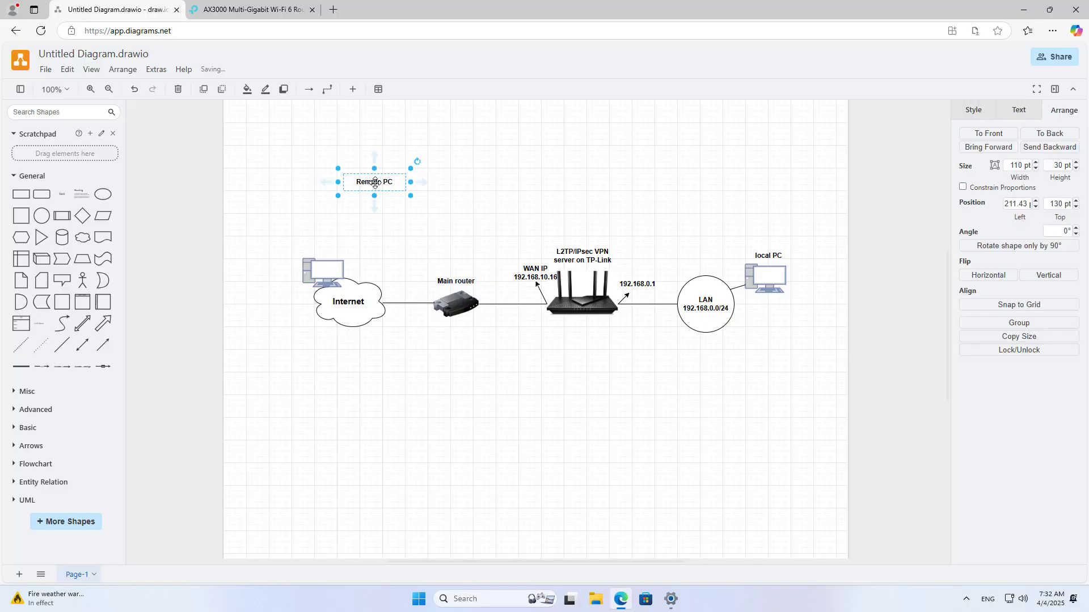
left_click_drag(375, 189, 331, 259)
left_click(388, 237)
left_click(347, 252)
left_click(327, 270)
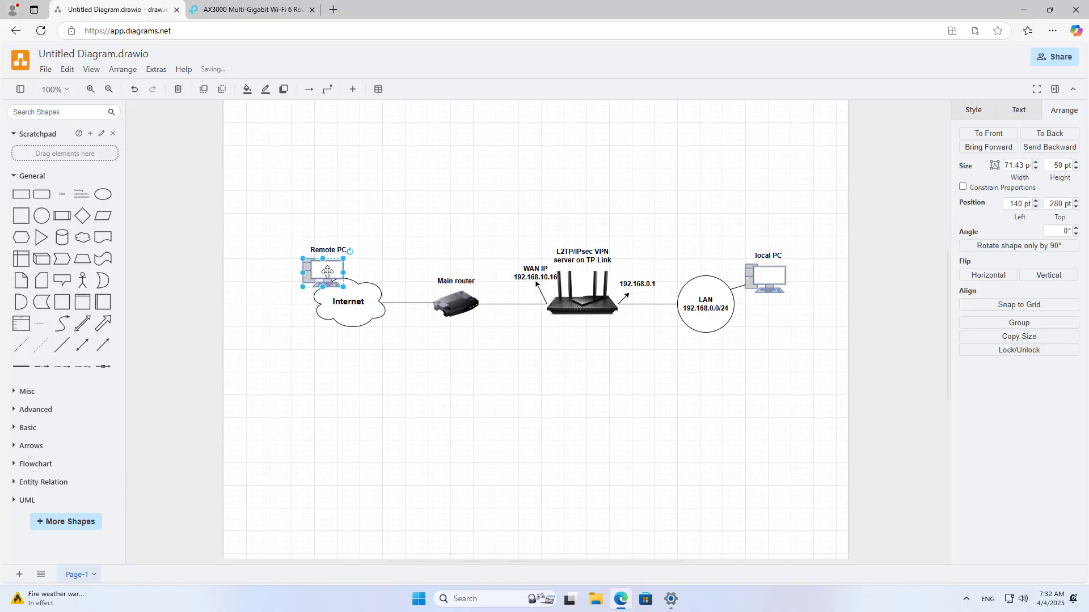
left_click(356, 301)
left_click(451, 306)
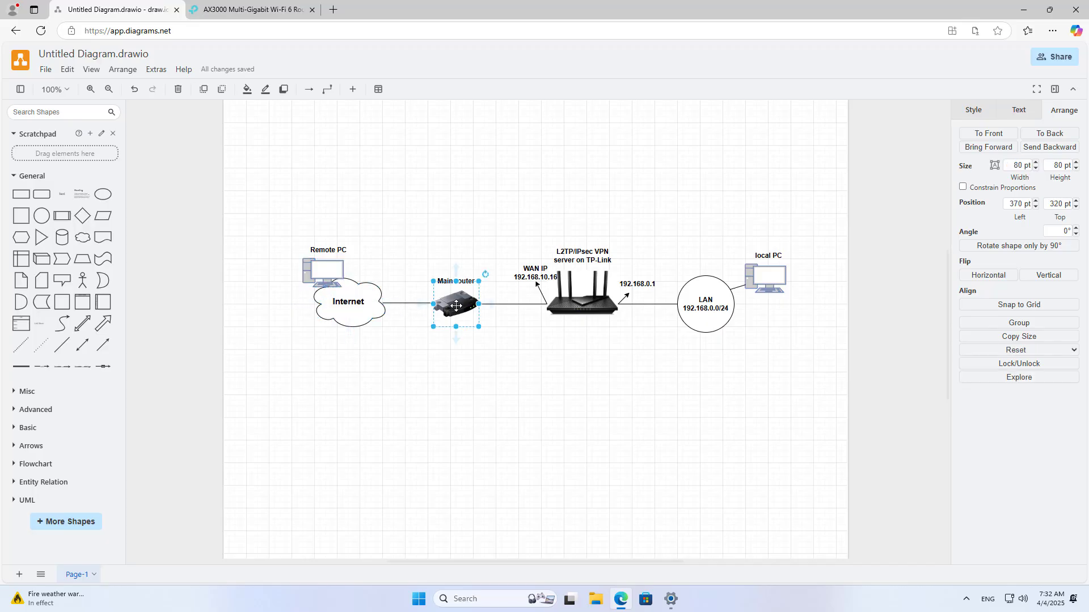
left_click(573, 303)
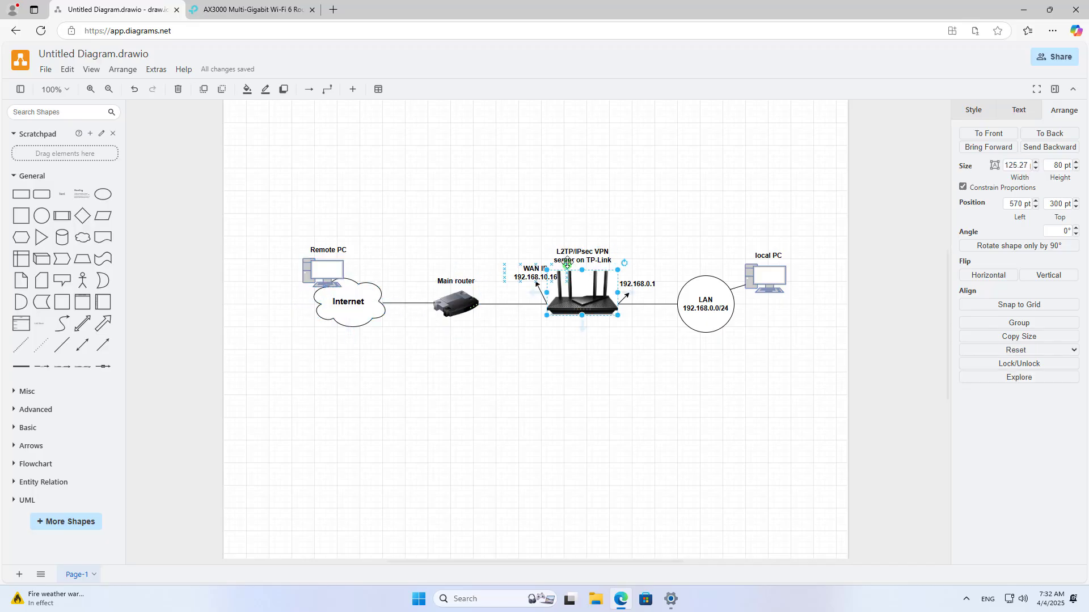
left_click(585, 384)
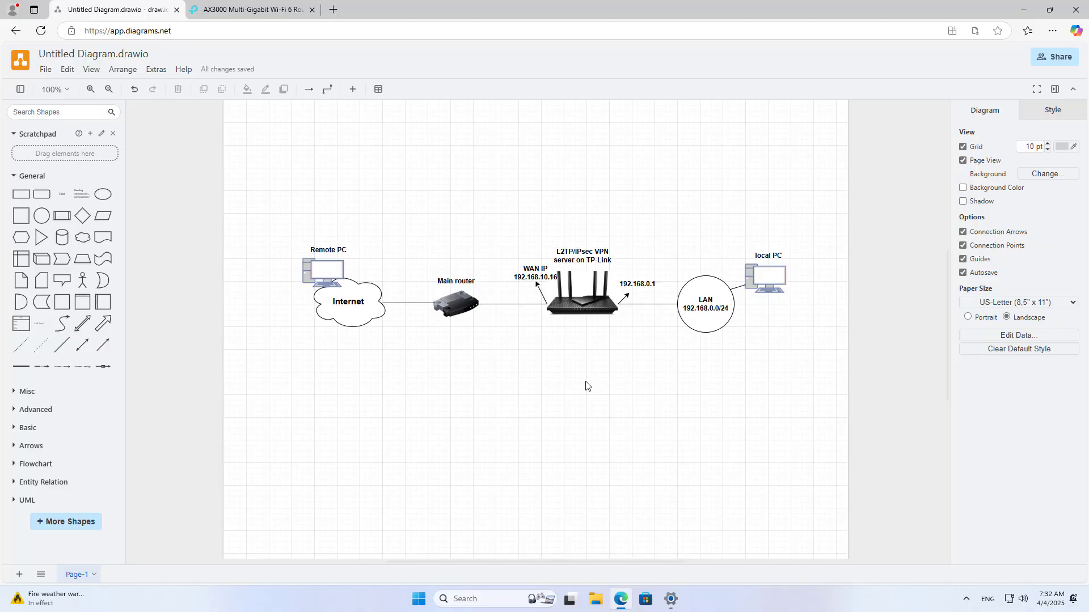
left_click(273, 9)
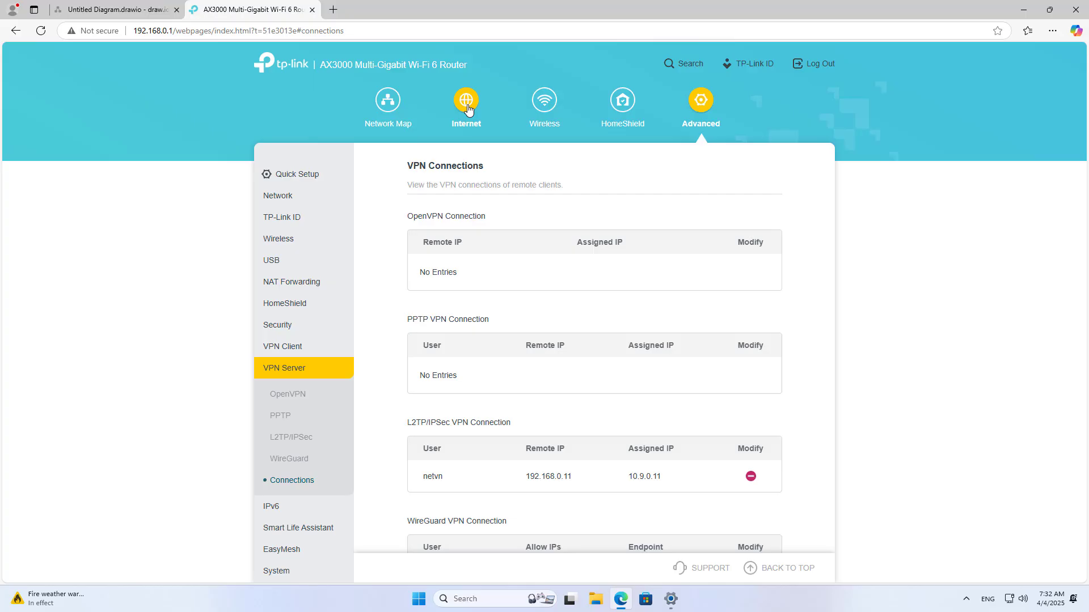
- Save router Static IP 192.168.10.16, mask 255.255.255.0, gateway 192.168.10.1, DNS 8.8.8.8 and 1.1.1.1
left_click(467, 105)
left_click(554, 226)
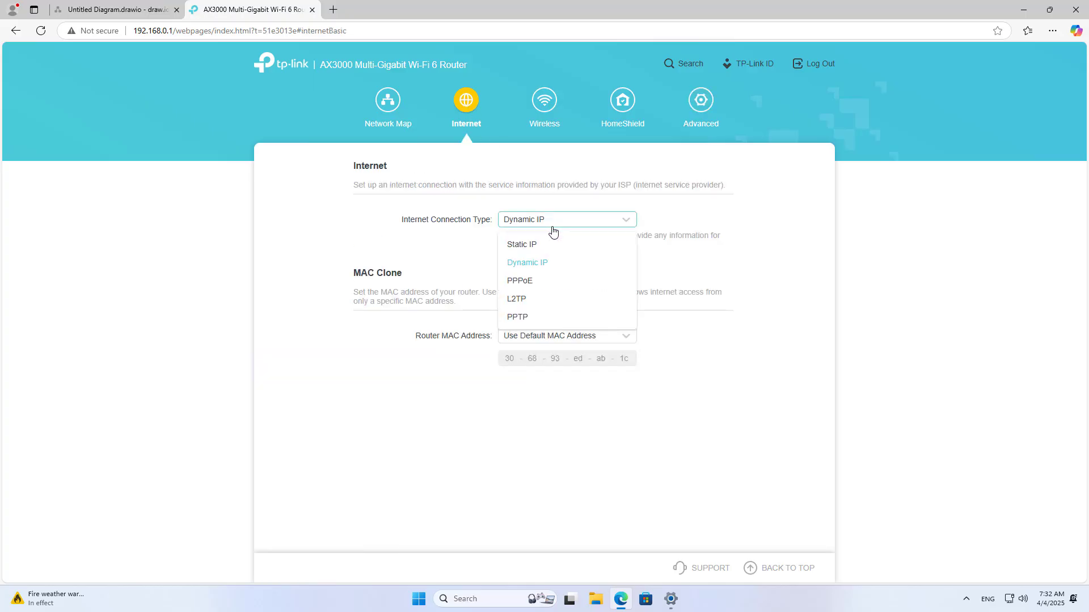
left_click(551, 246)
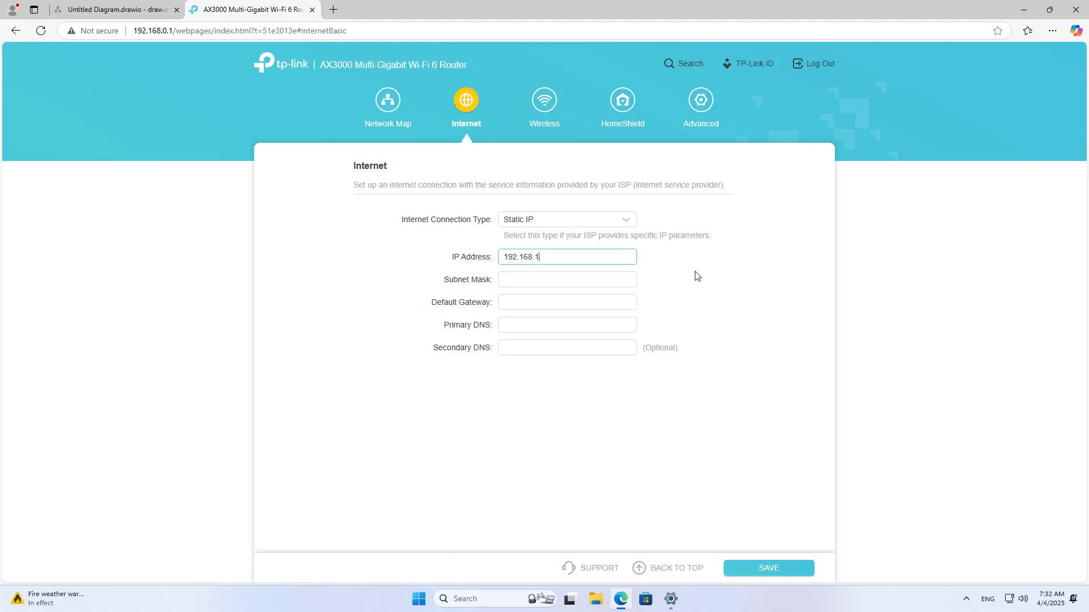
type("6")
key("Tab")
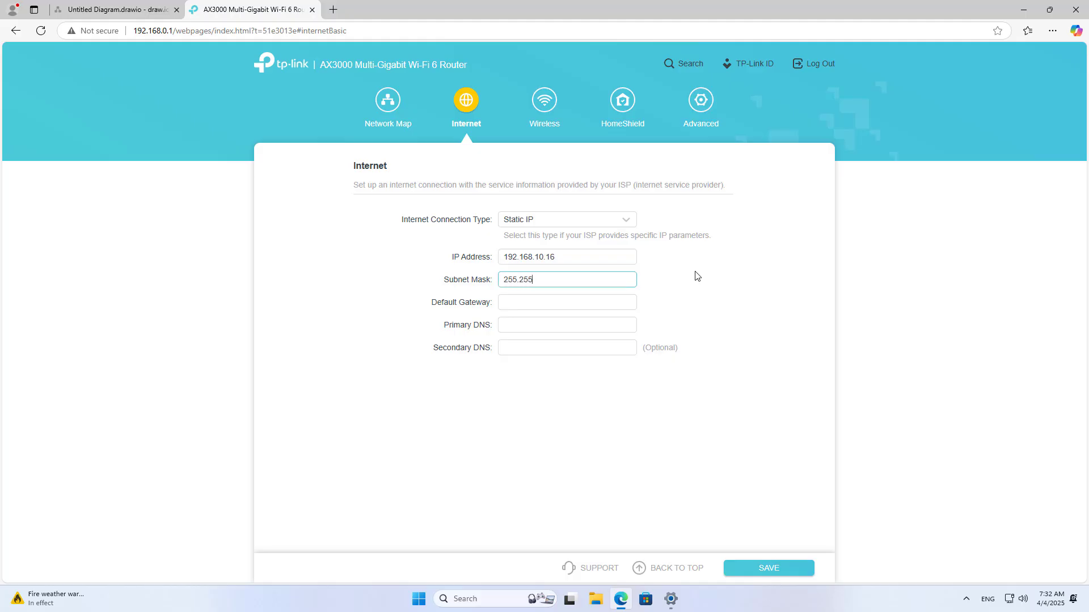
type("255.255.255.0")
key("Tab")
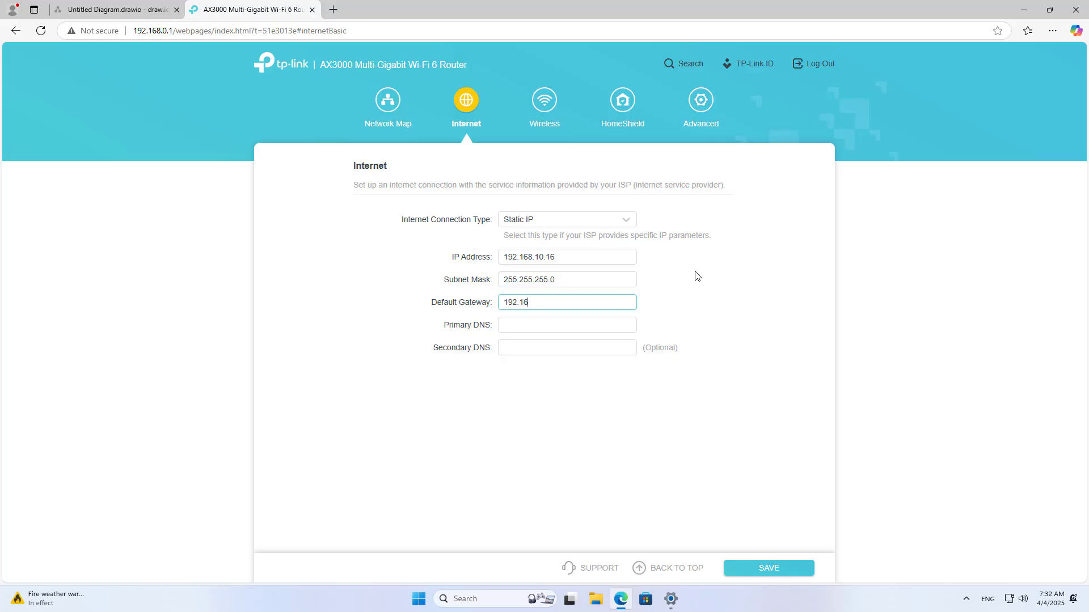
type("192.168.10.1")
key("Tab")
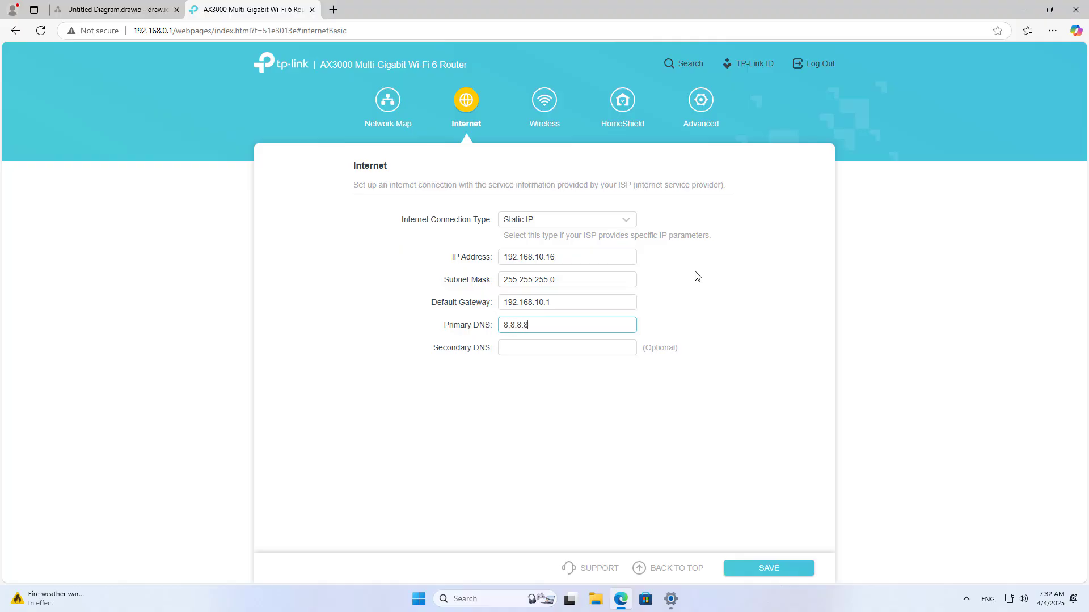
key("Tab")
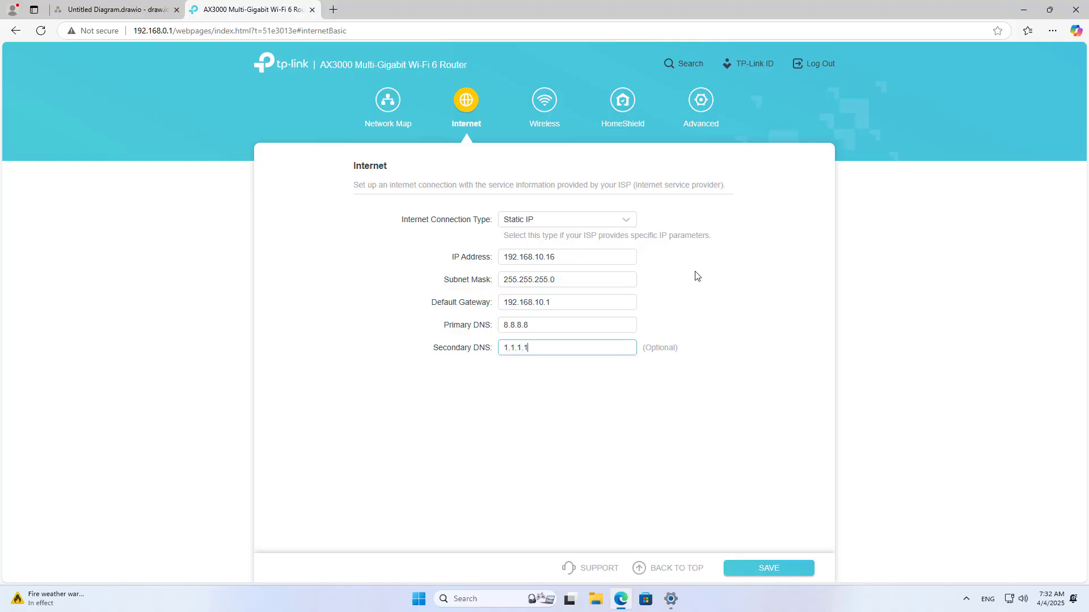
left_click_drag(558, 257, 495, 261)
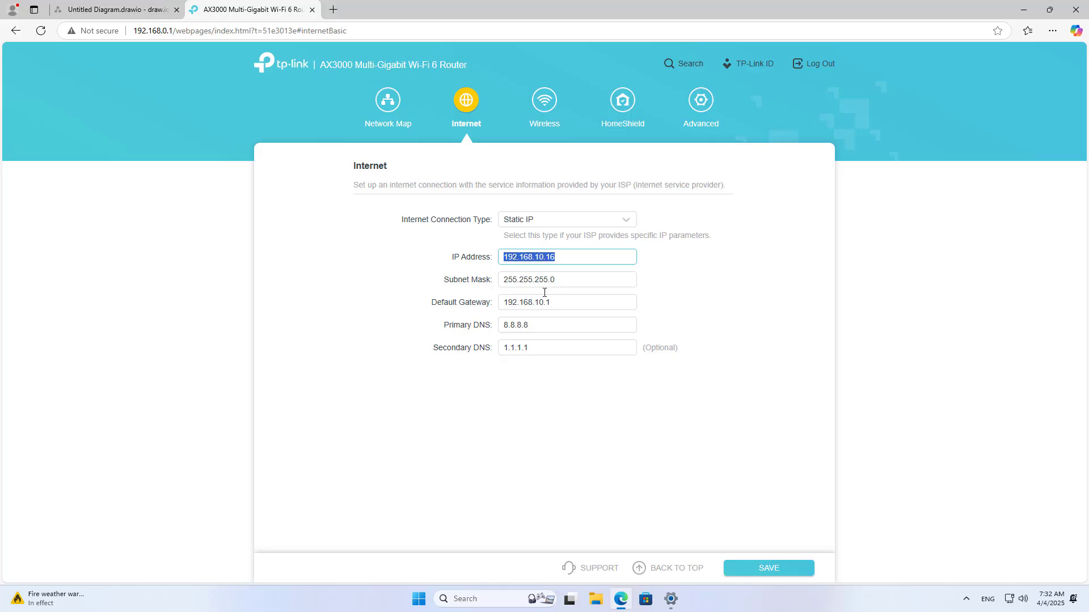
left_click(766, 569)
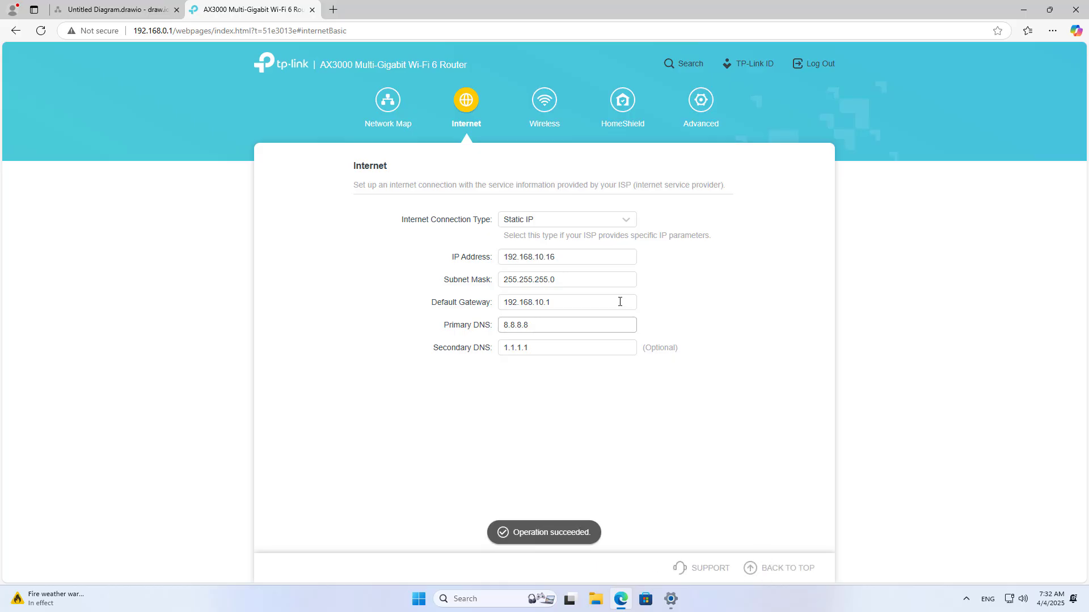
left_click_drag(635, 256, 494, 261)
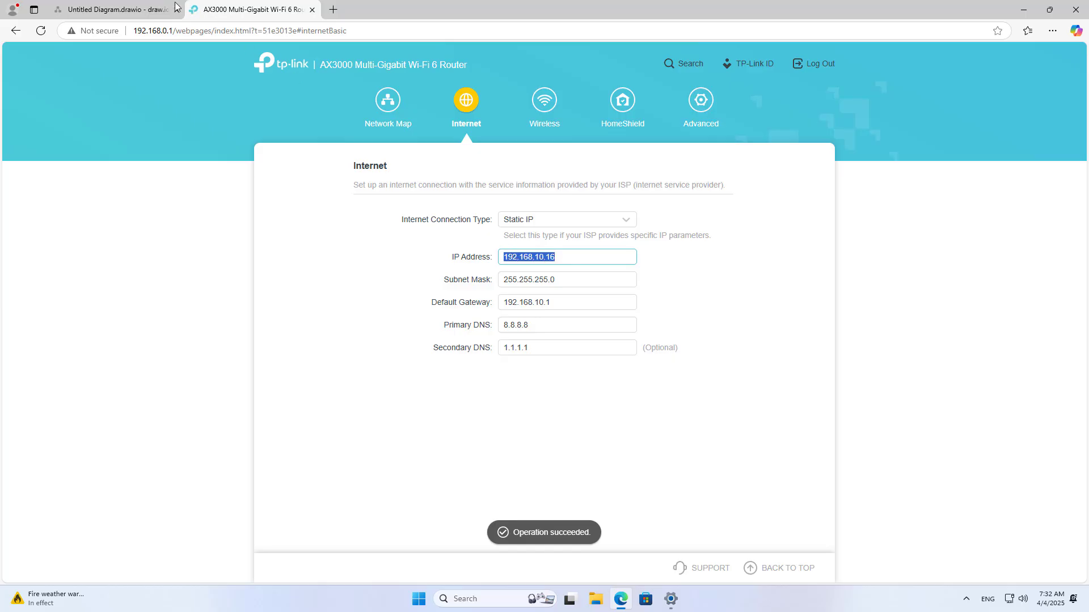
left_click(175, 7)
- Move the 'Gateway 192.168.10.1' label up onto the Main router's arrow
left_click(530, 279)
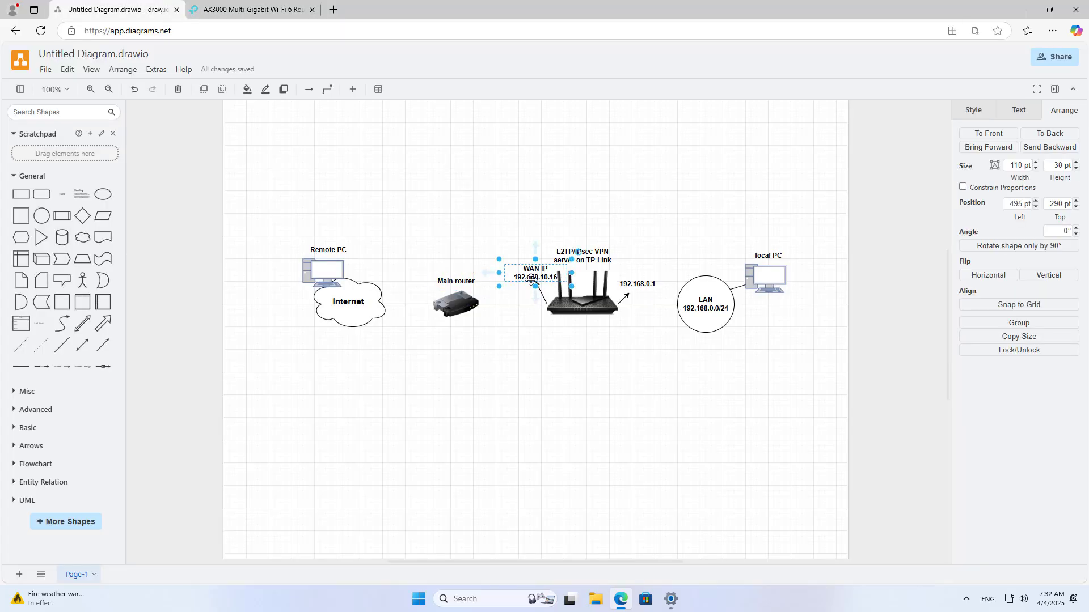
left_click(555, 359)
left_click(456, 312)
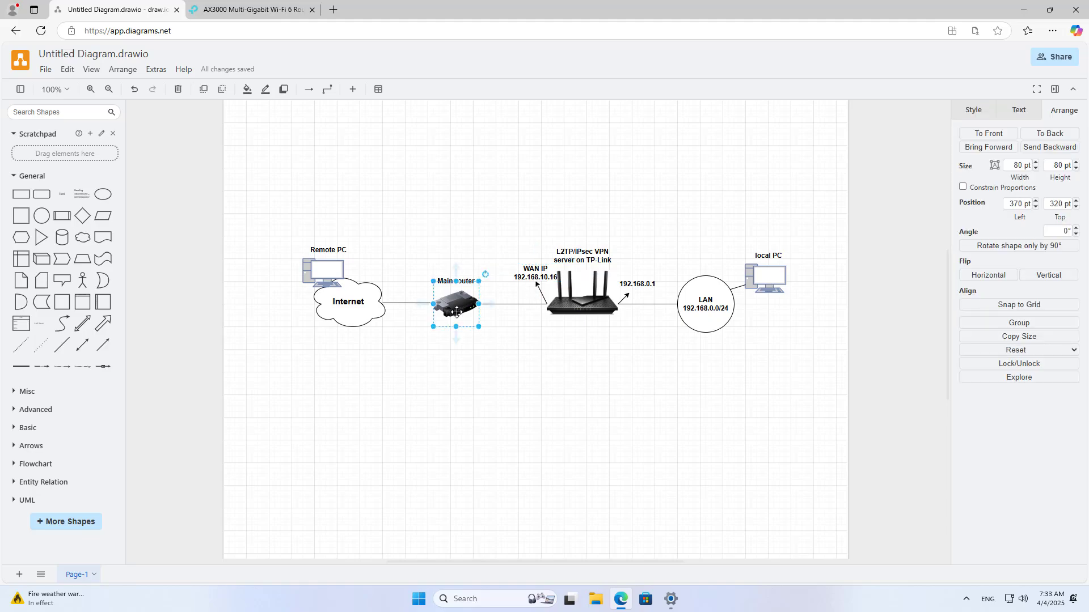
left_click(531, 359)
left_click(607, 434)
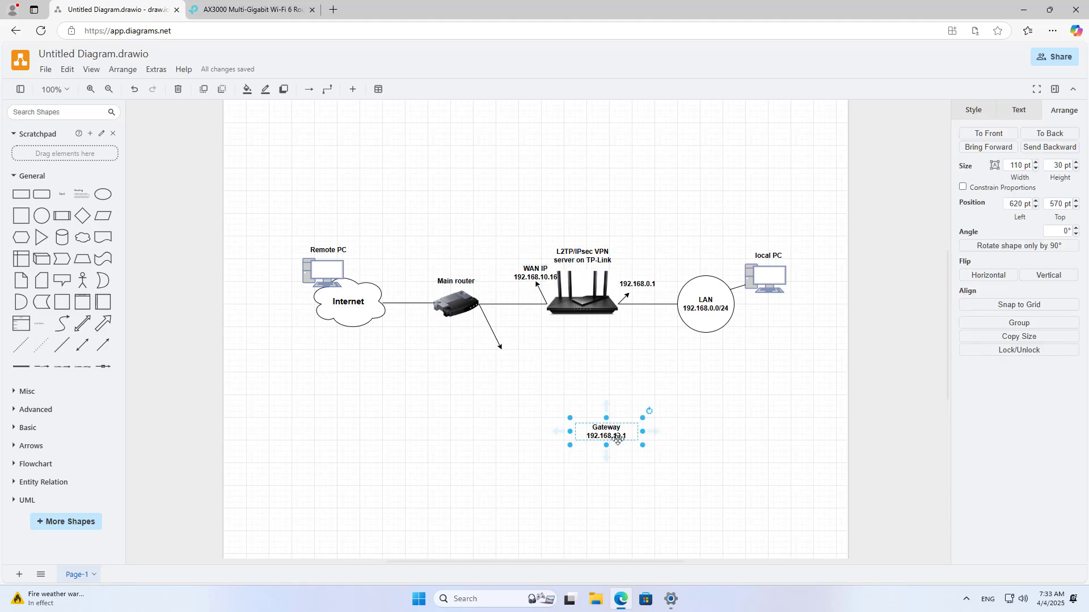
left_click_drag(609, 435, 498, 361)
left_click(475, 312)
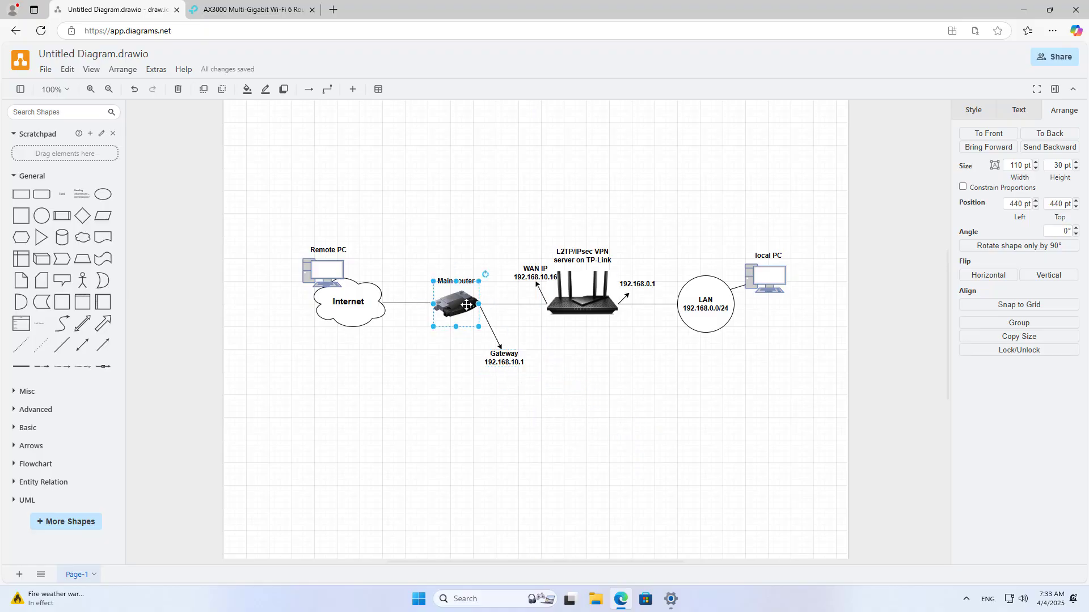
left_click(495, 354)
left_click(610, 440)
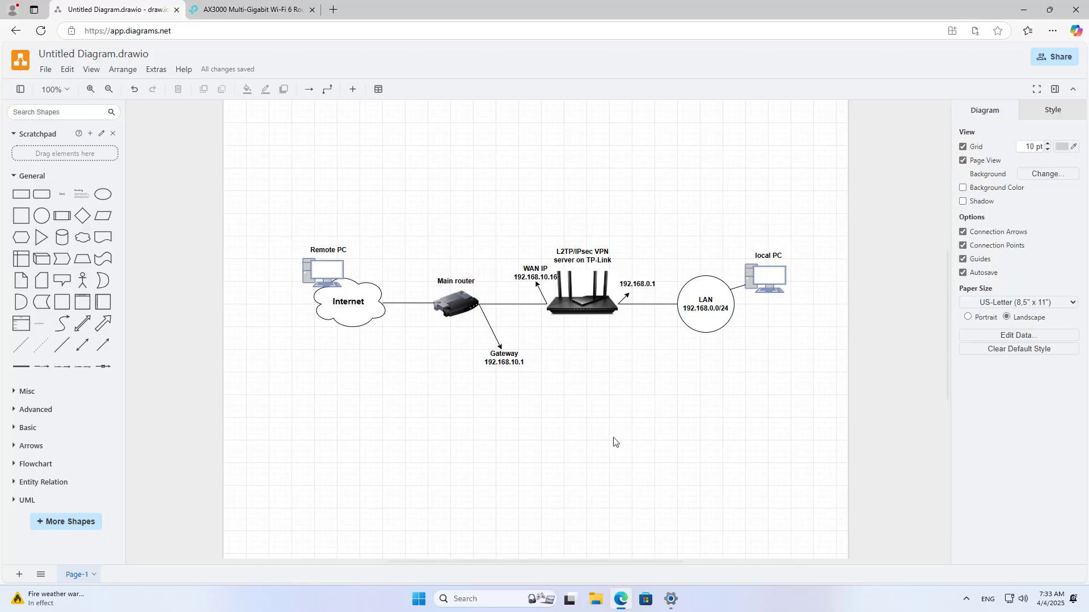
left_click(507, 362)
- Place the 'Port Forwarding 1701,4500,500' label beneath the Main router
left_click_drag(630, 455, 462, 337)
left_click(595, 457)
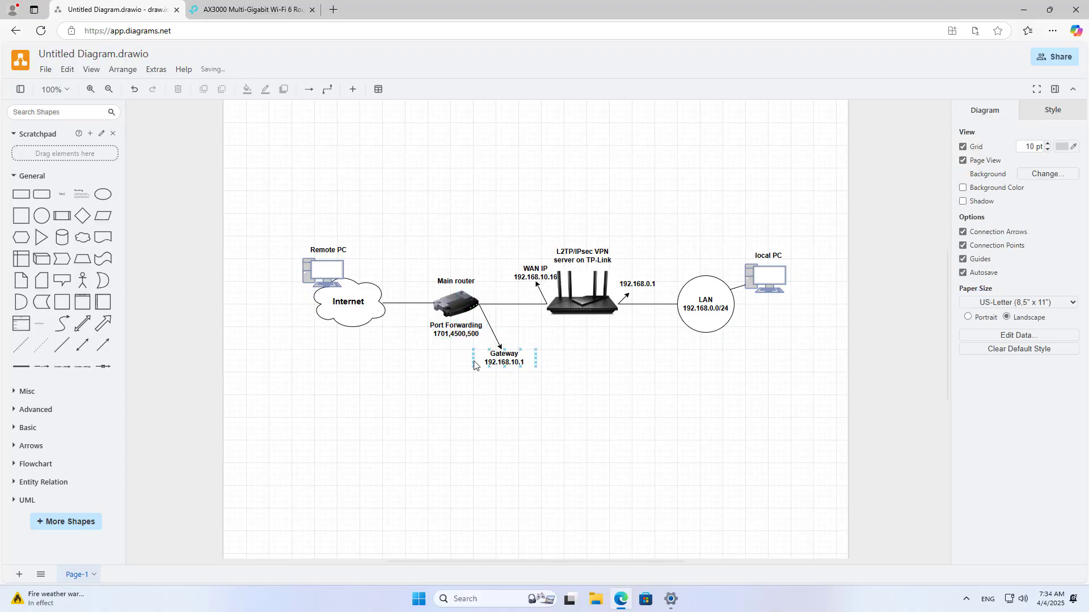
left_click(458, 334)
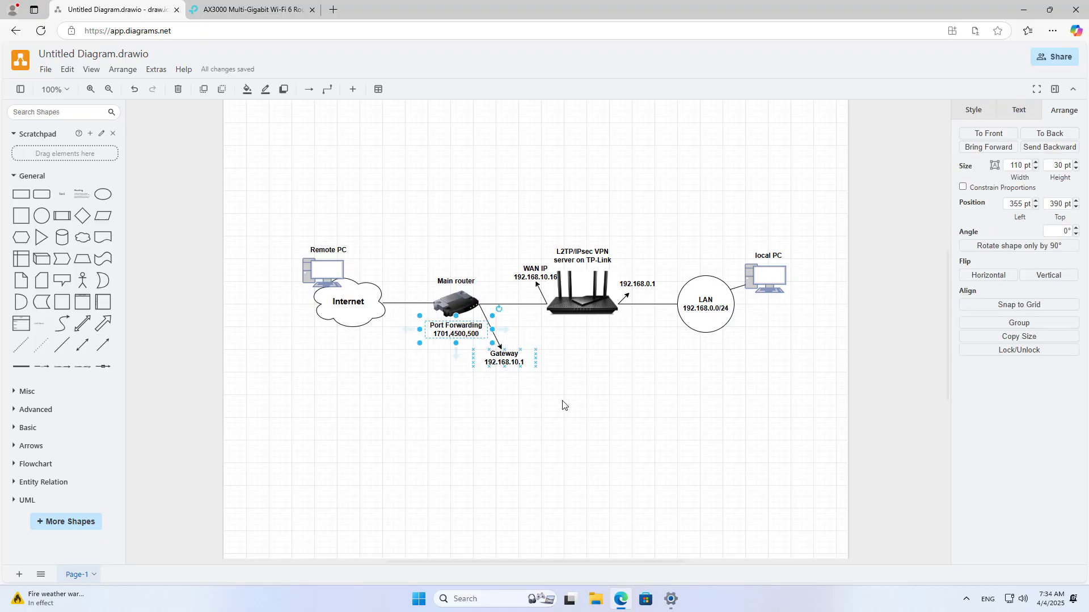
left_click(656, 437)
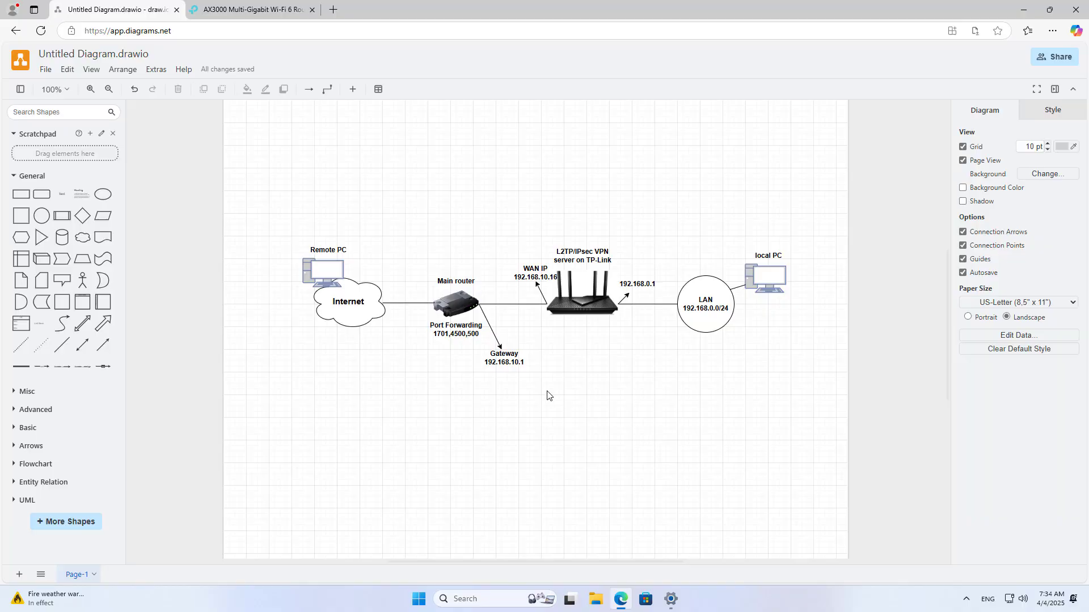
left_click(505, 366)
left_click(631, 498)
- Open 192.168.10.1 in a new tab, bypass the certificate warning, and sign in as admin
left_click(334, 10)
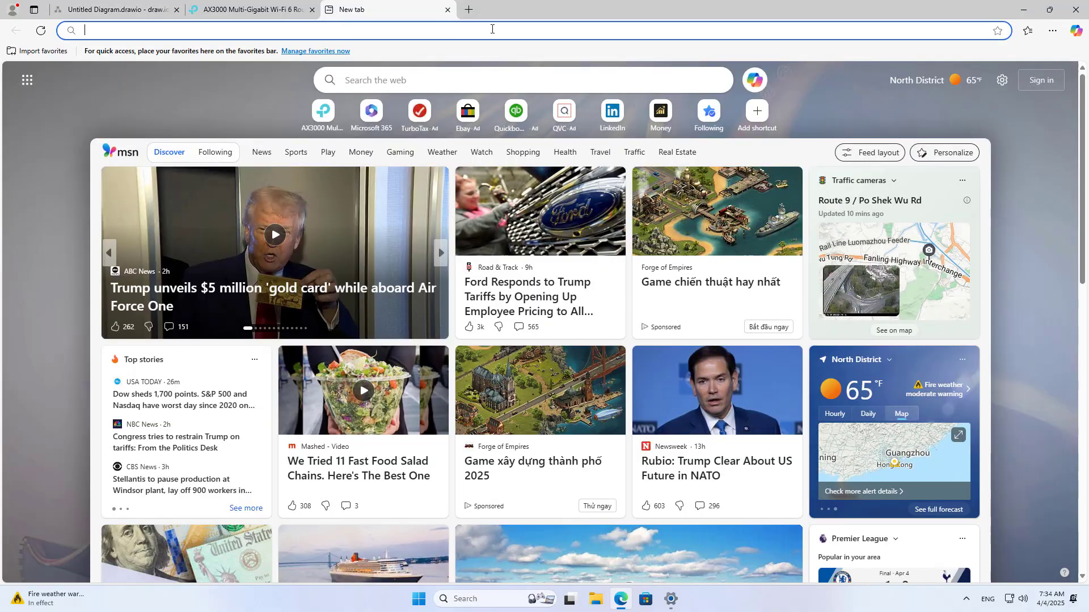
type("192")
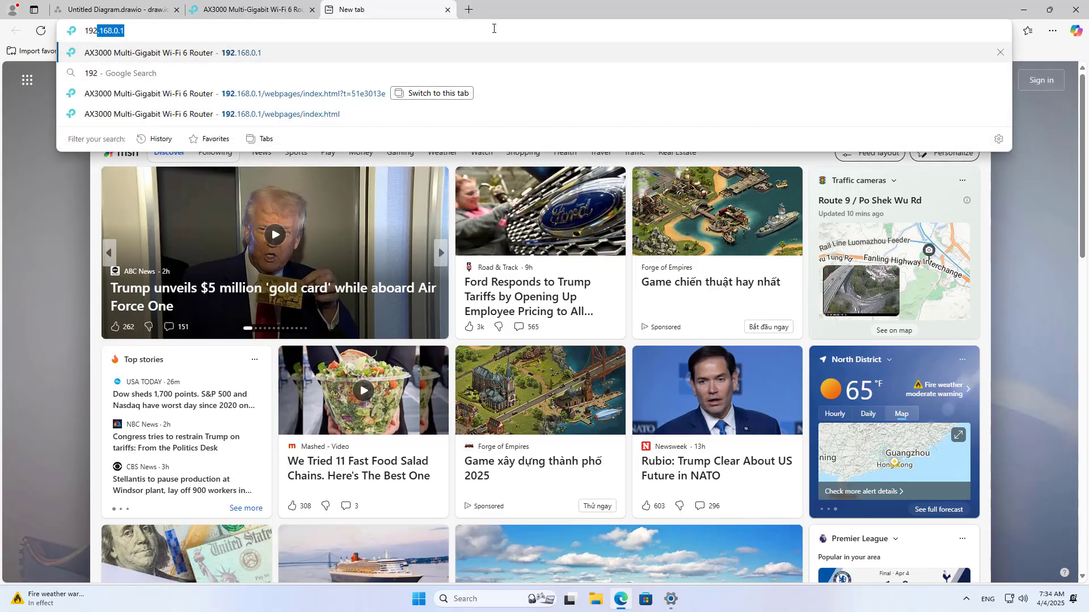
type(".168.")
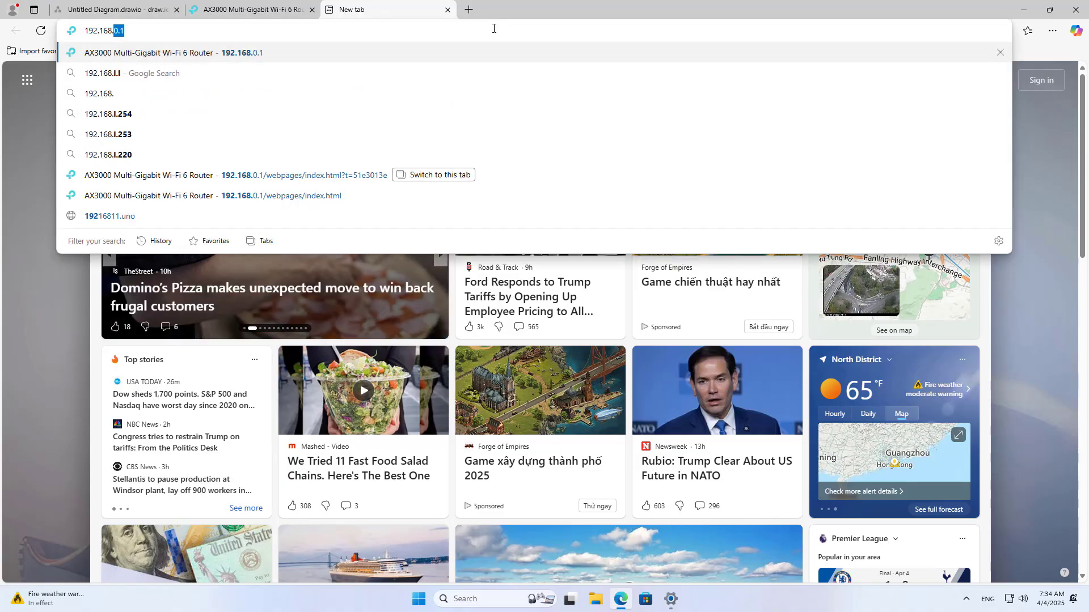
type("10.1")
key("Return")
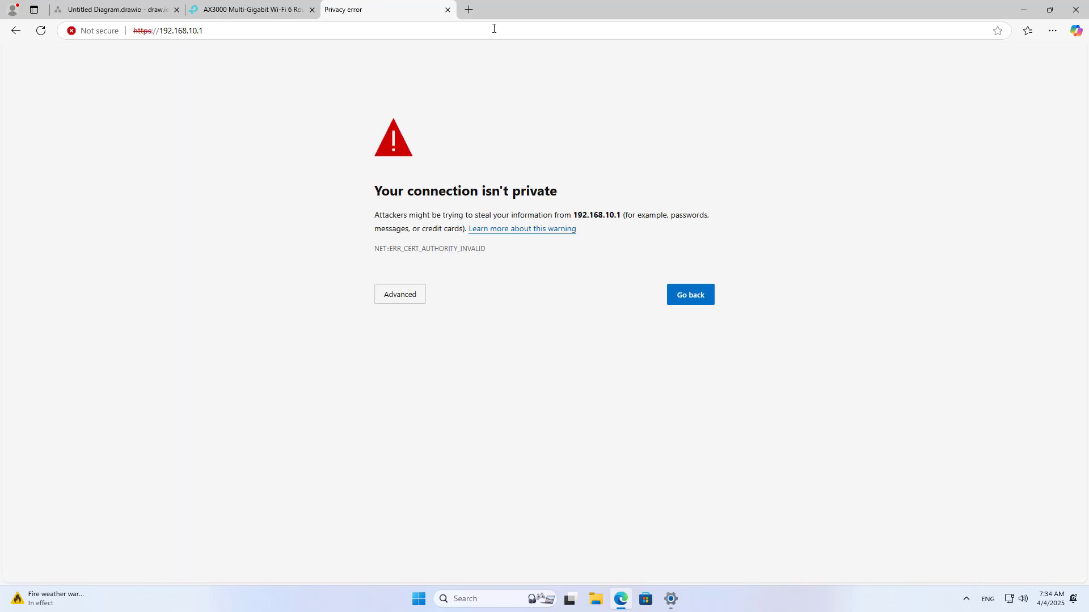
left_click(408, 298)
left_click(460, 386)
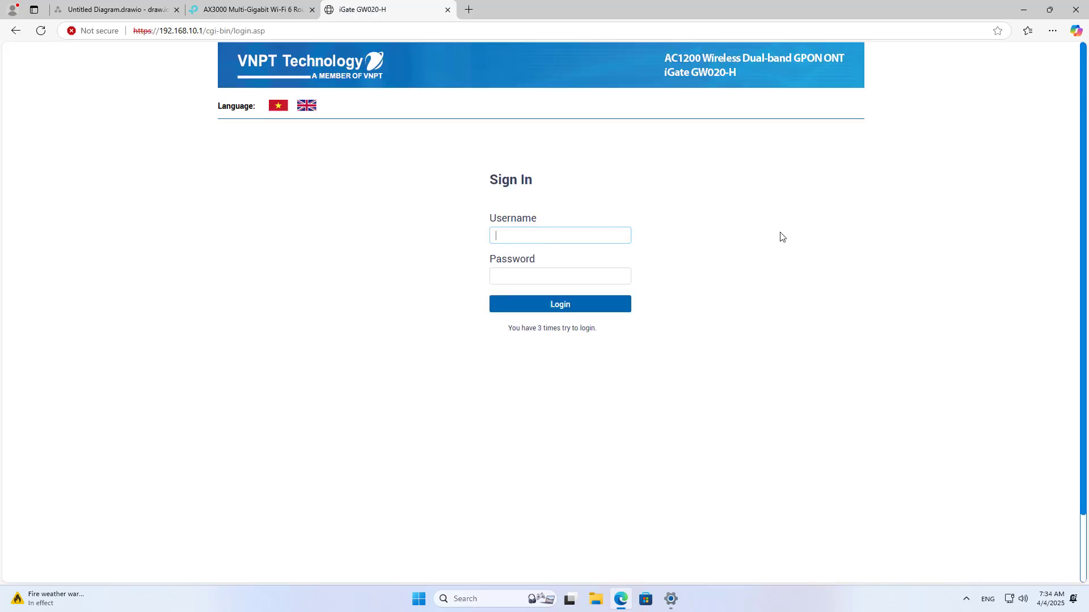
type("admin")
key("Tab")
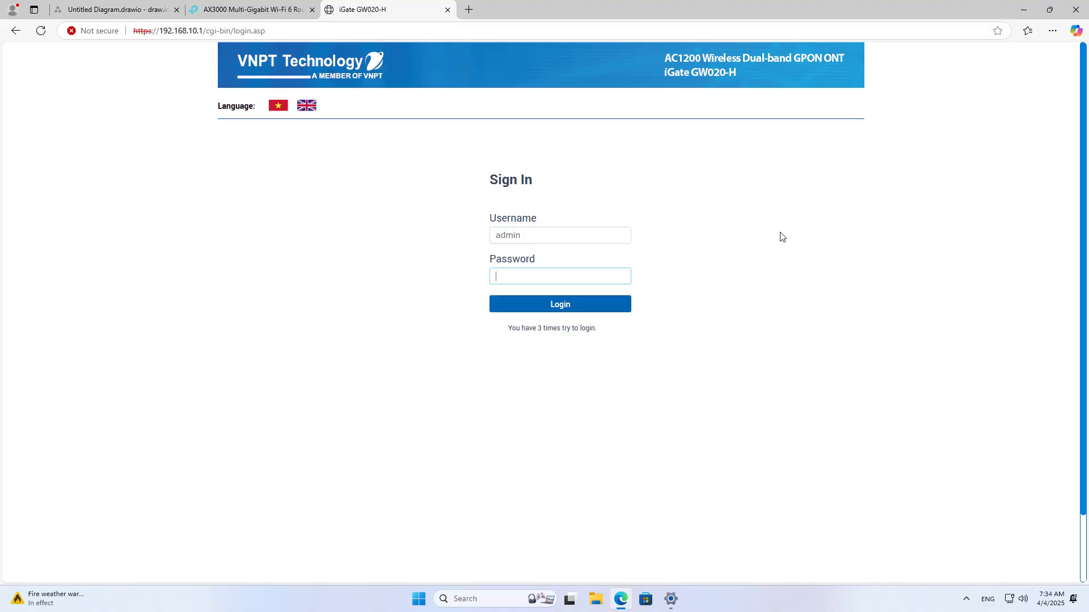
type("a")
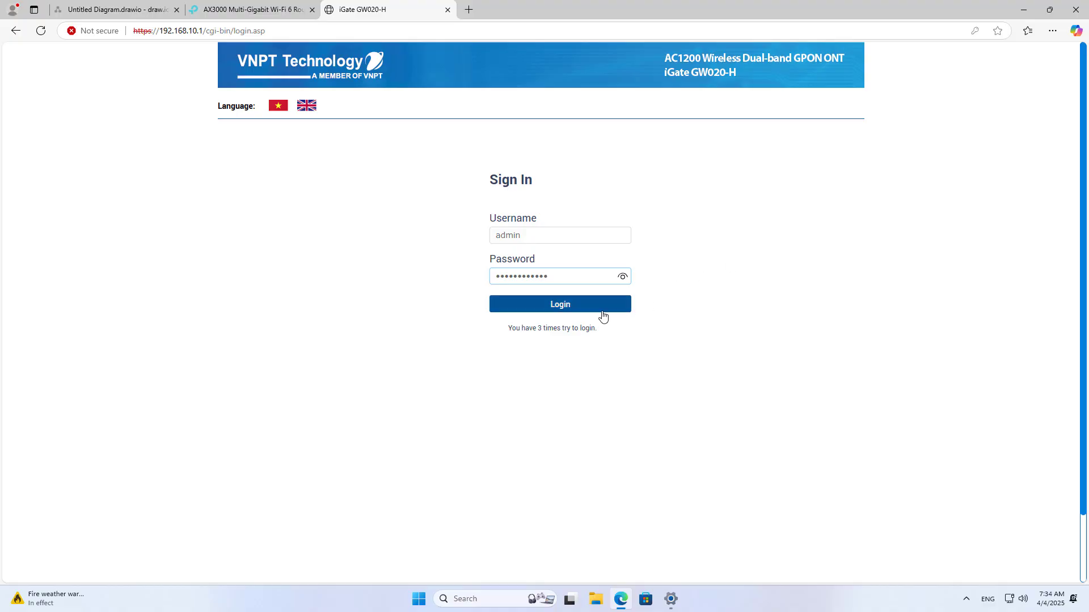
left_click(548, 309)
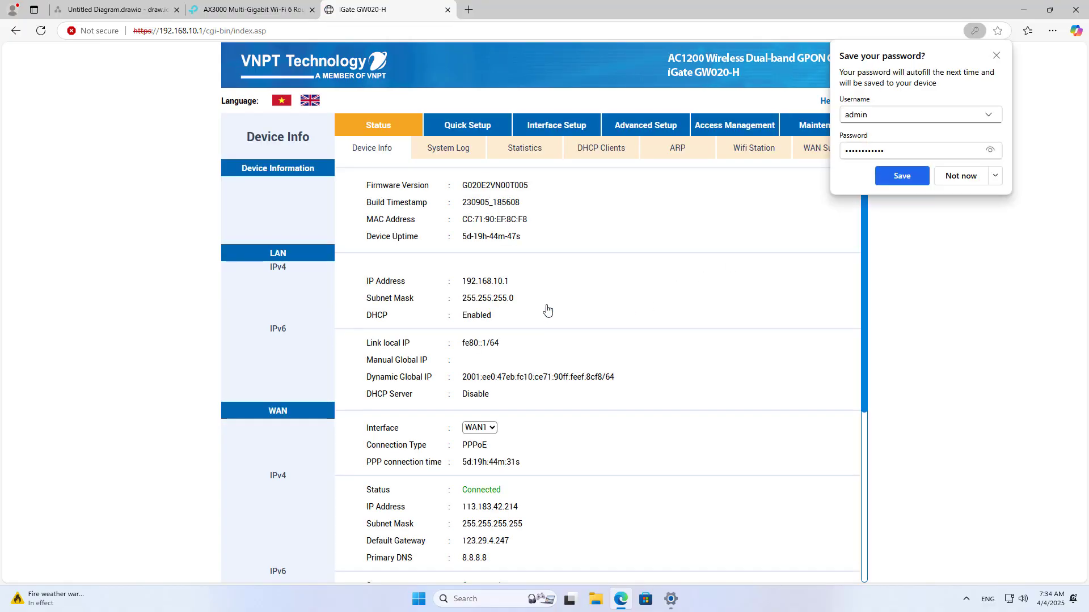
- Decline saving the password and go to Advanced Setup > NAT > Virtual Server
left_click(995, 176)
left_click(958, 216)
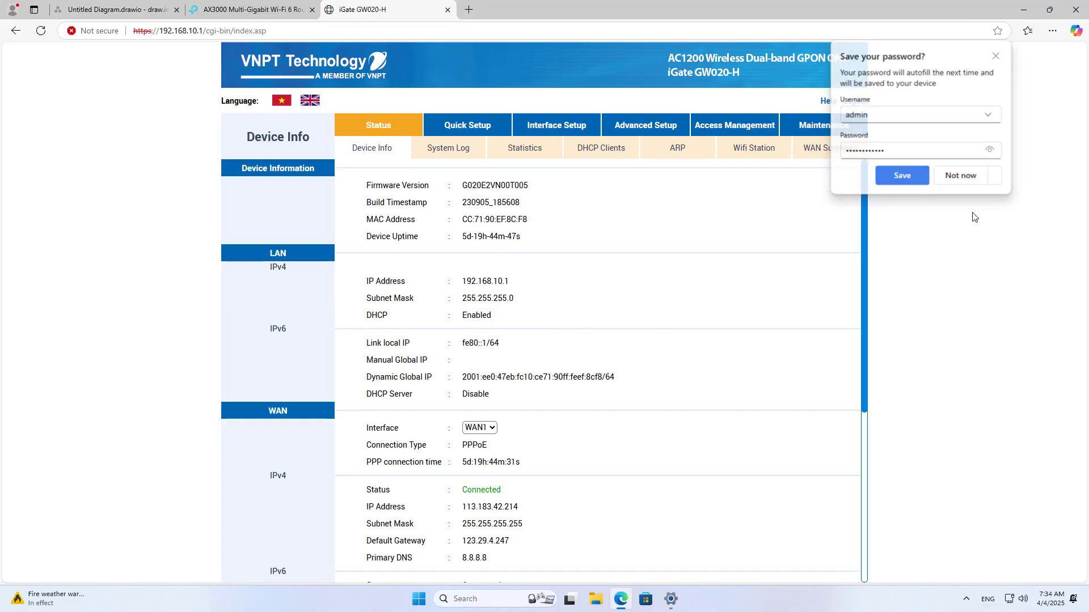
left_click(649, 135)
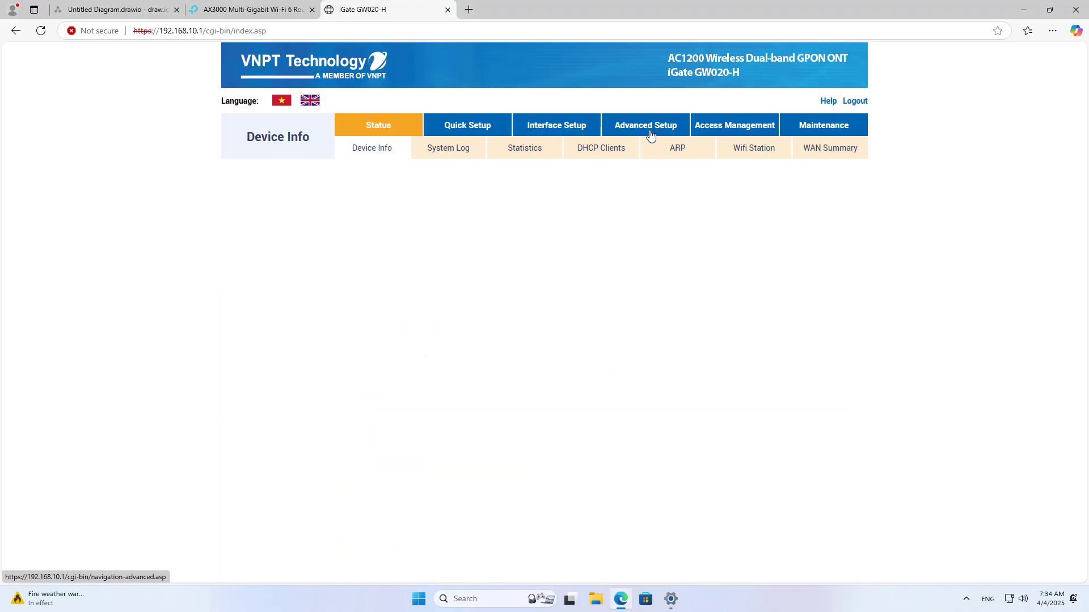
left_click(503, 148)
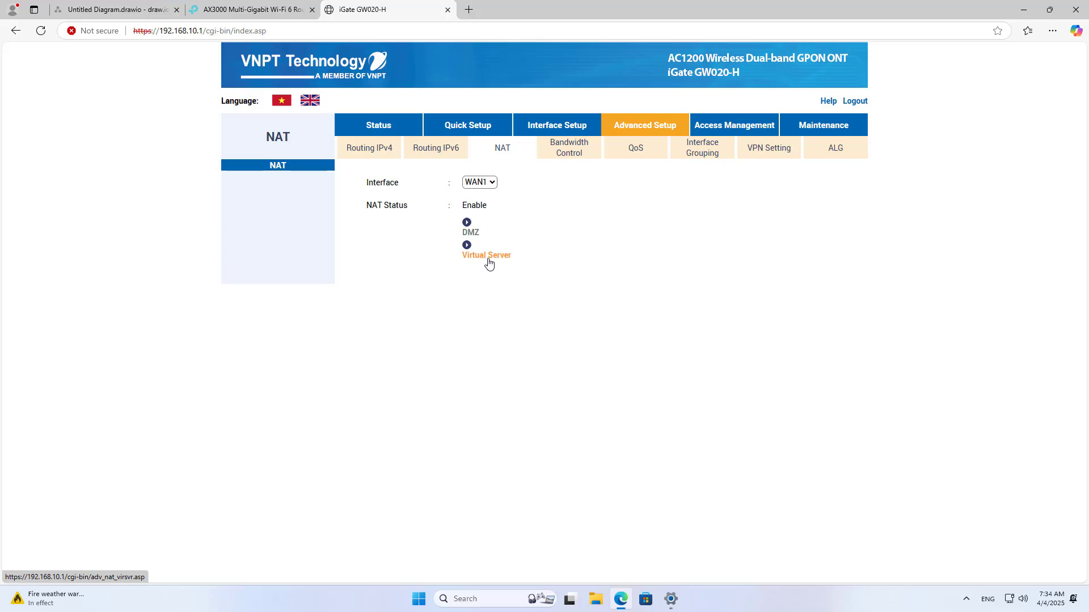
left_click(486, 256)
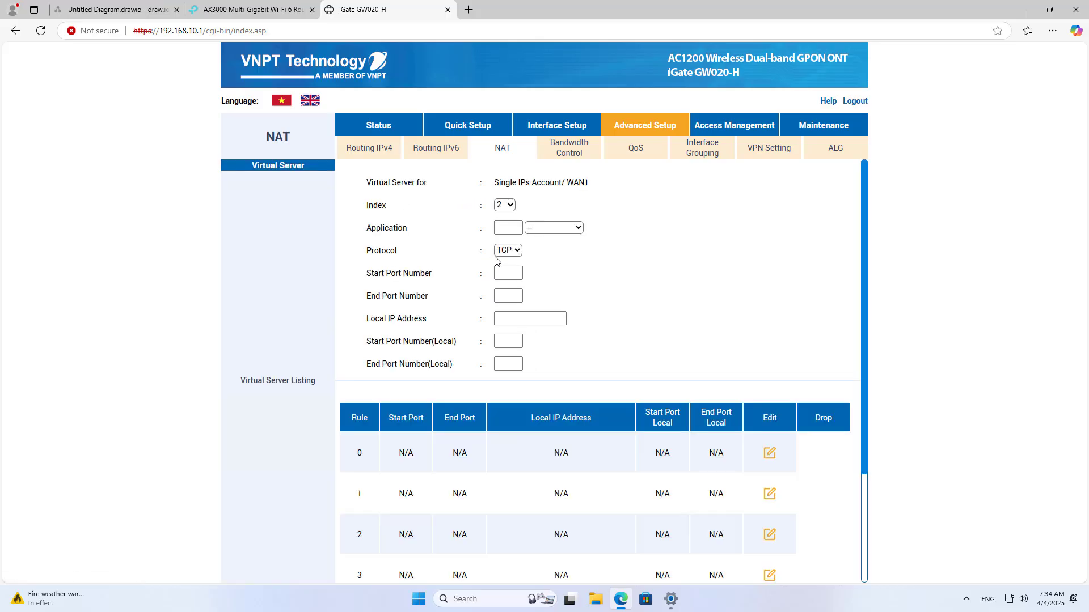
- Fill a UDP forwarding rule with start, end and local ports all set to 1701
left_click(508, 229)
left_click(510, 253)
left_click(515, 281)
key("shift+Tab")
key("ctrl+c")
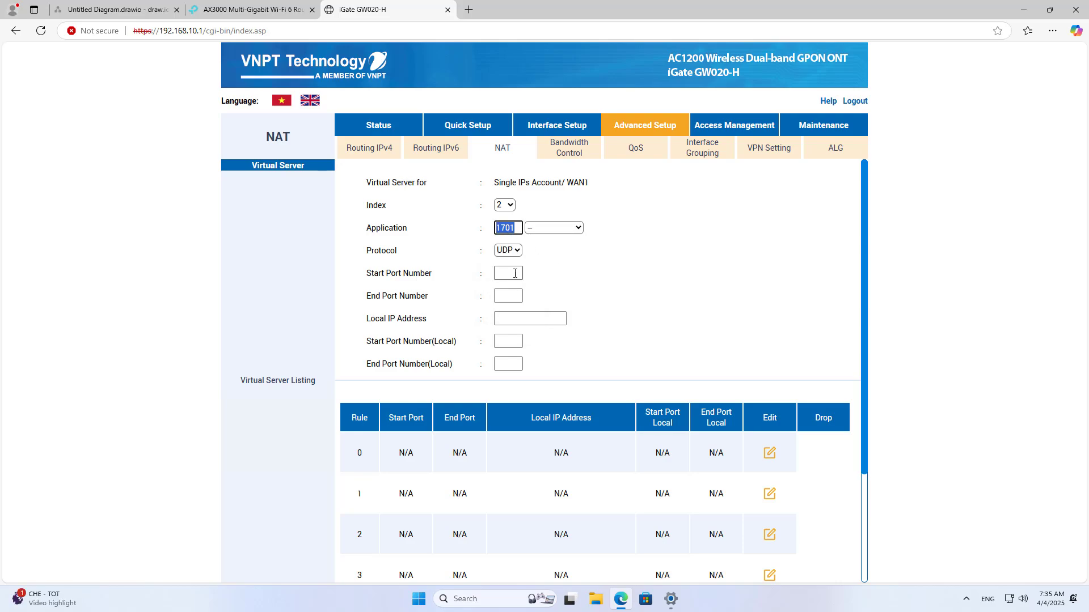
left_click(514, 273)
key("ctrl+v")
key("Tab")
key("ctrl+v")
key("Tab")
key("Tab")
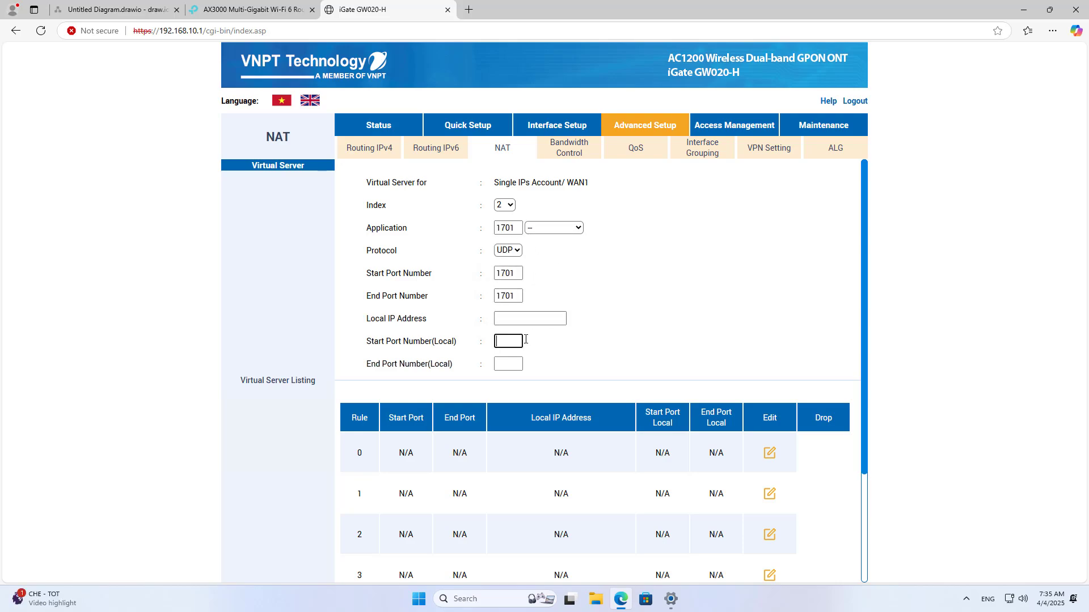
key("ctrl+v")
key("Tab")
key("ctrl+v")
- Copy the TP-Link router's IP 192.168.10.16 into Local IP and apply the 1701 rule
left_click(534, 318)
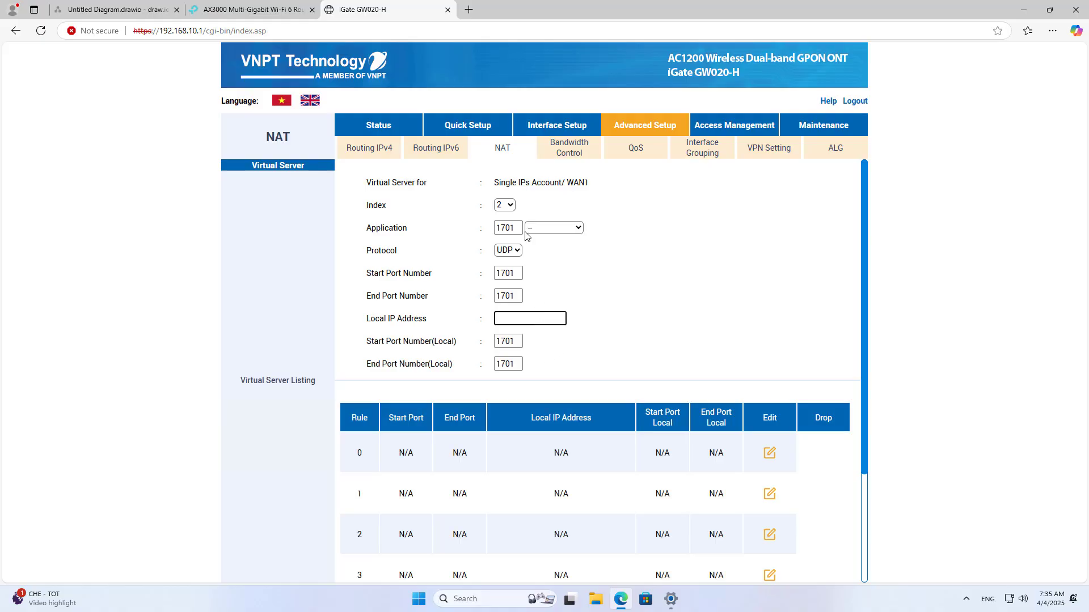
left_click(275, 18)
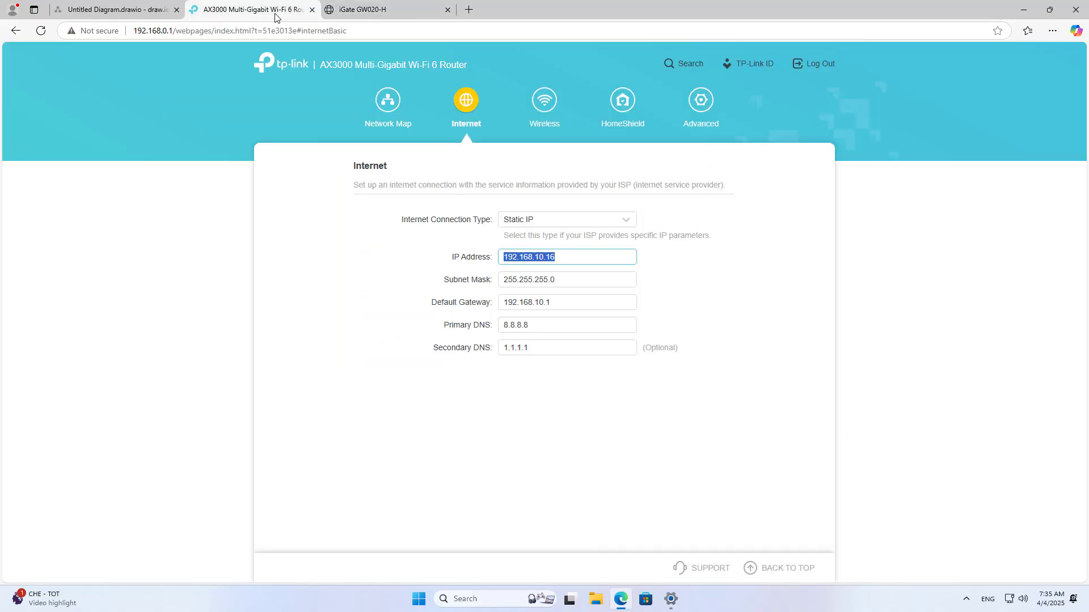
right_click(538, 256)
left_click(596, 334)
left_click(385, 8)
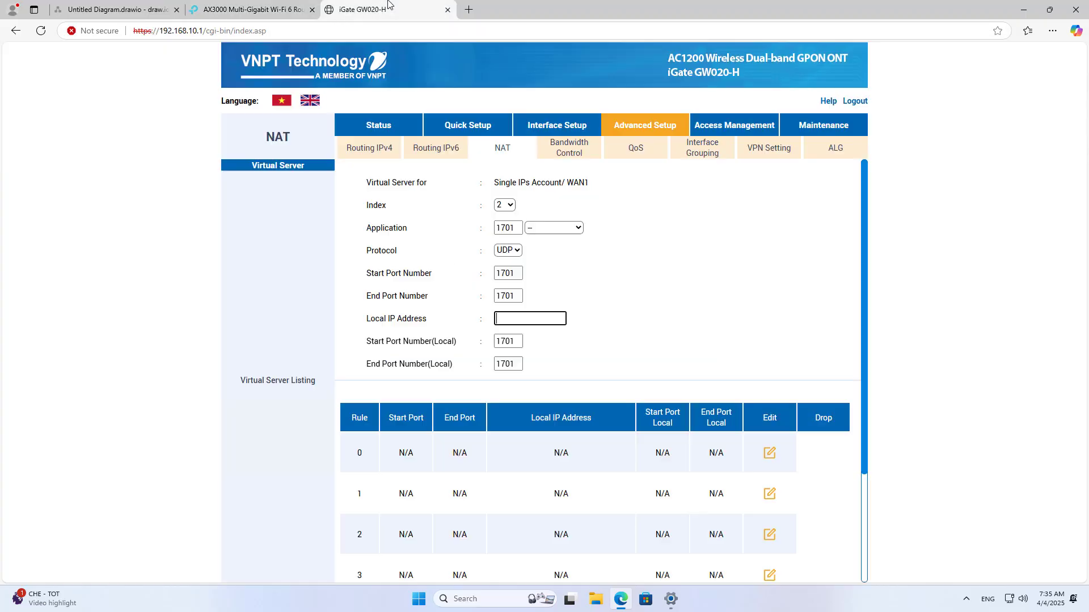
key("ctrl+v")
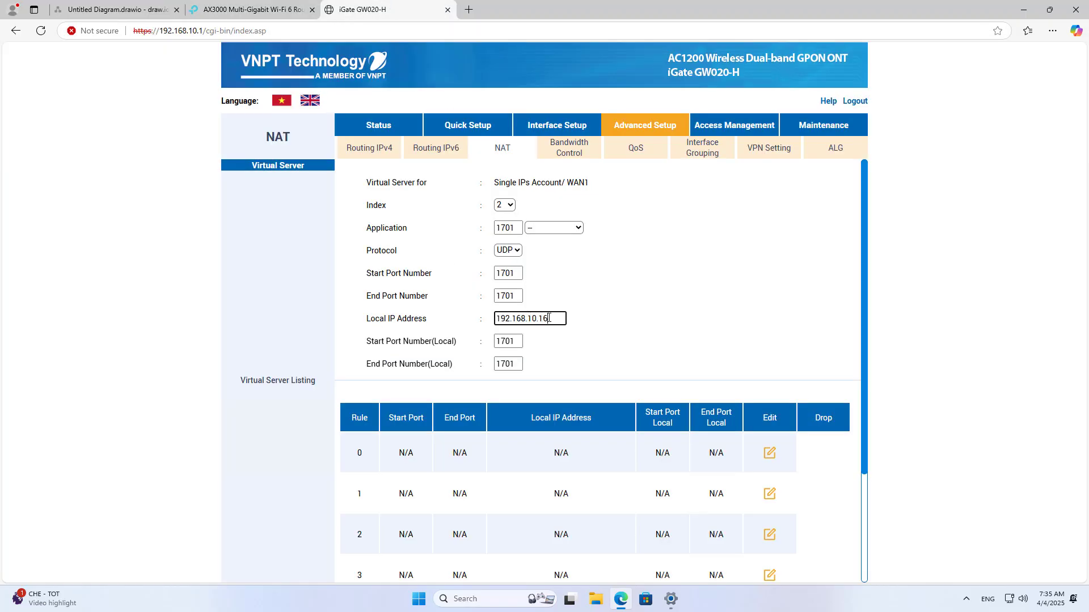
left_click_drag(550, 319, 475, 322)
left_click_drag(863, 368, 863, 477)
left_click(527, 539)
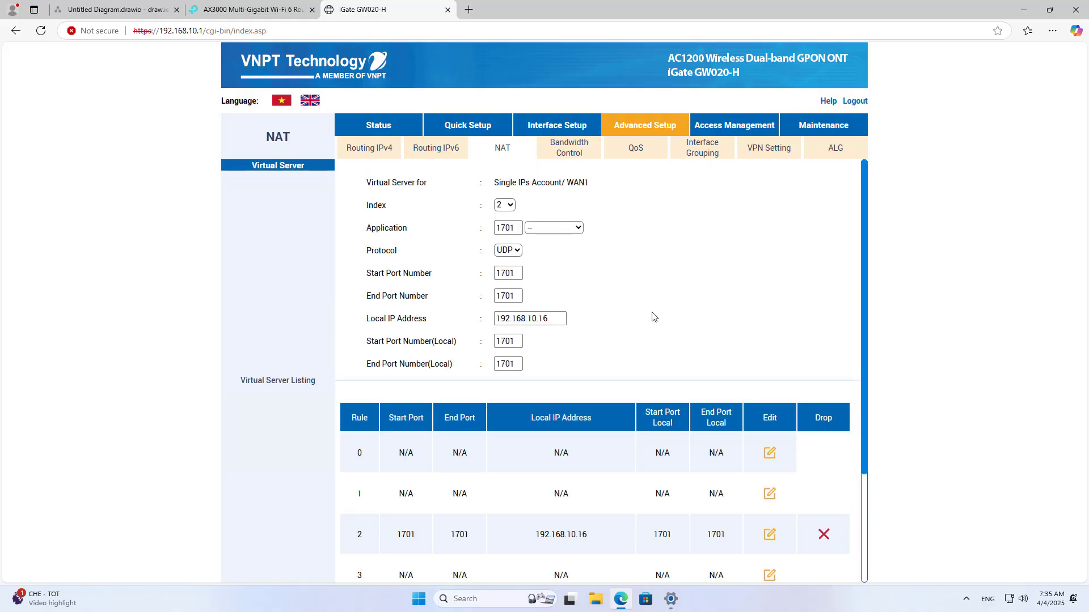
- Start rule index 3 as UDP with start and end ports 4500
left_click(511, 209)
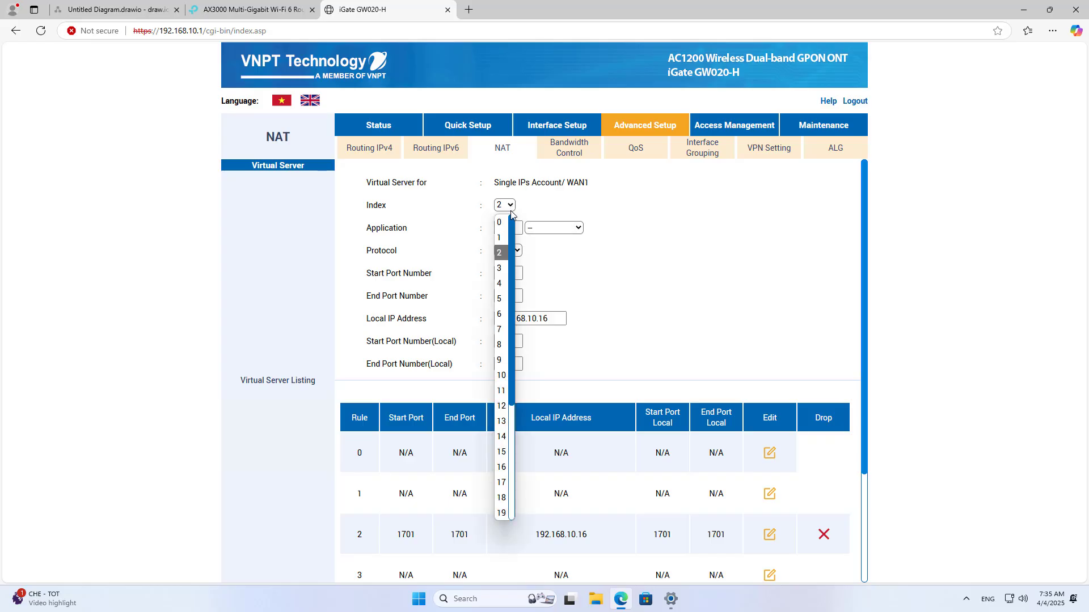
left_click(503, 265)
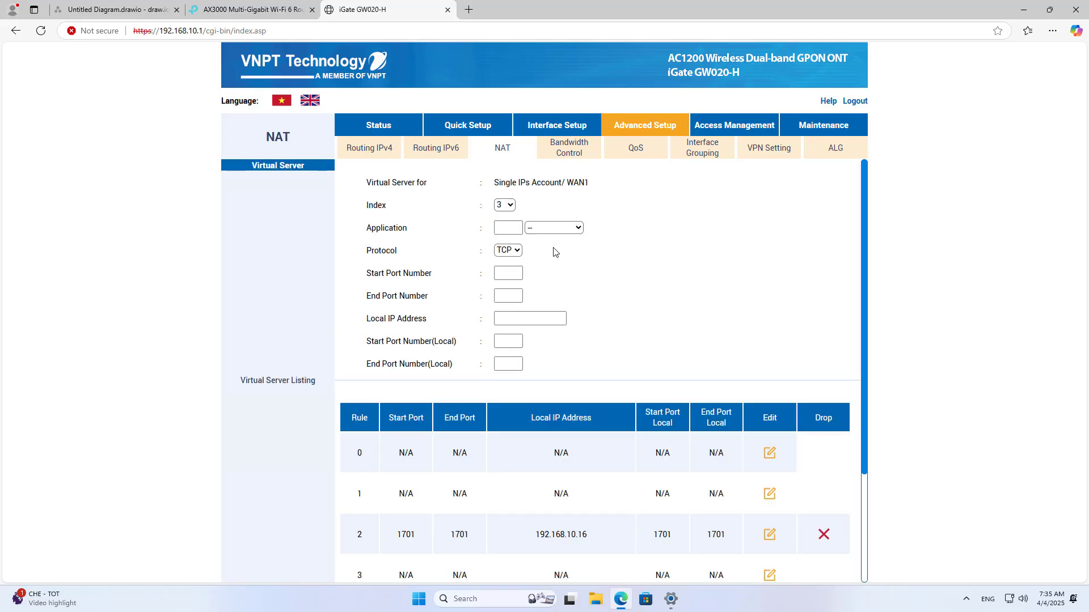
left_click(508, 227)
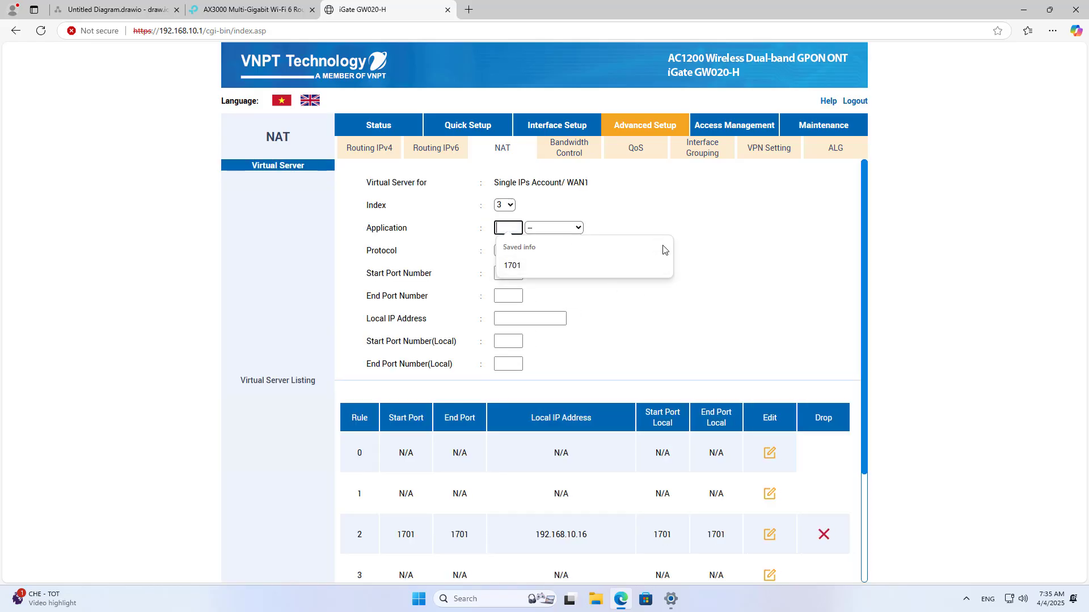
left_click(661, 246)
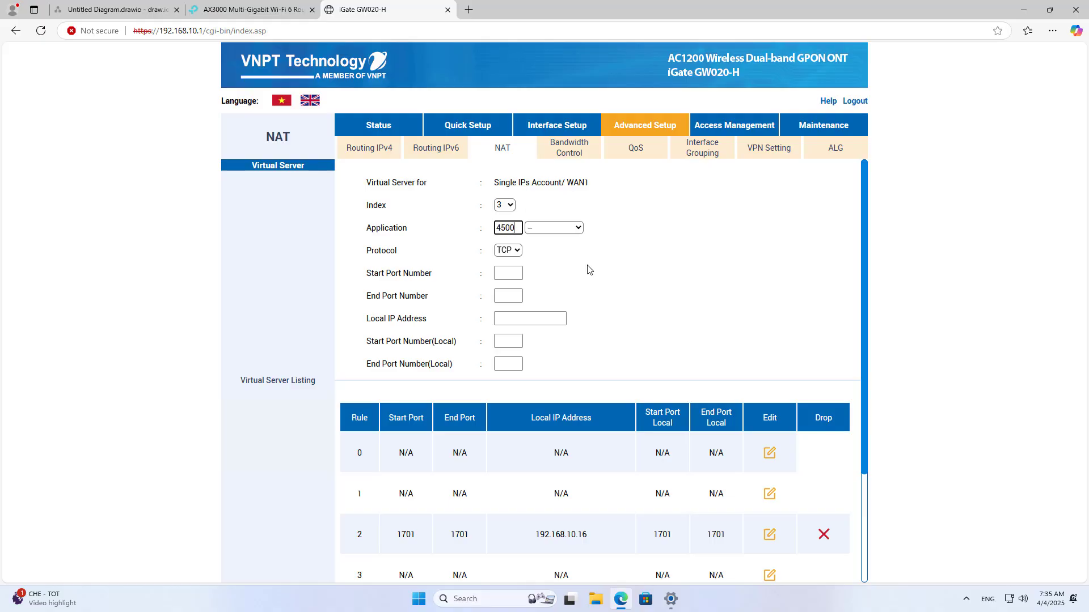
double_click(515, 229)
left_click(518, 252)
left_click(518, 283)
left_click(521, 275)
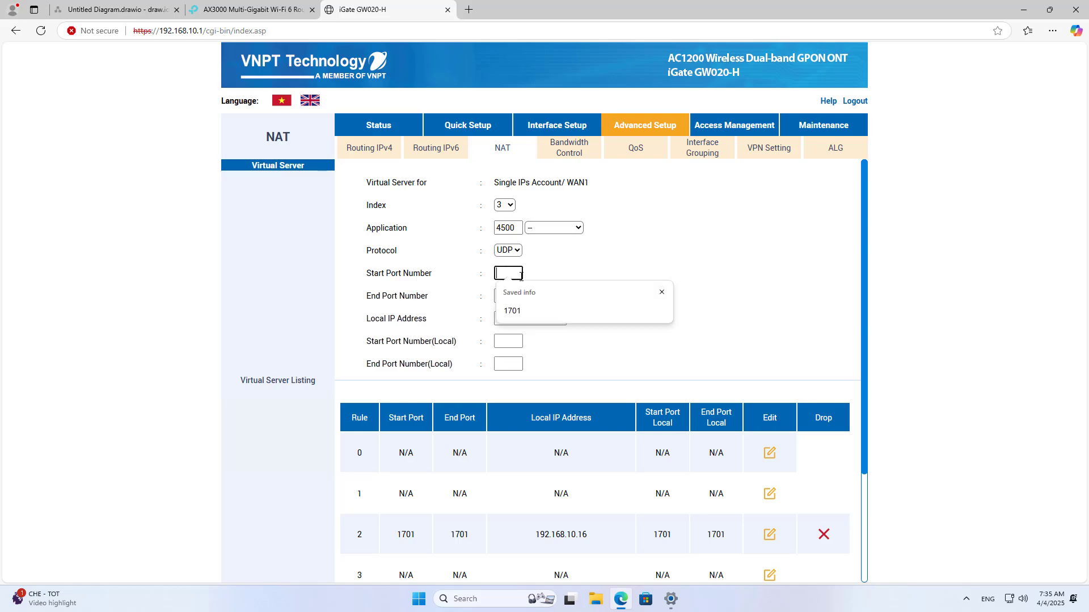
key("ctrl+v")
key("Tab")
key("ctrl+v")
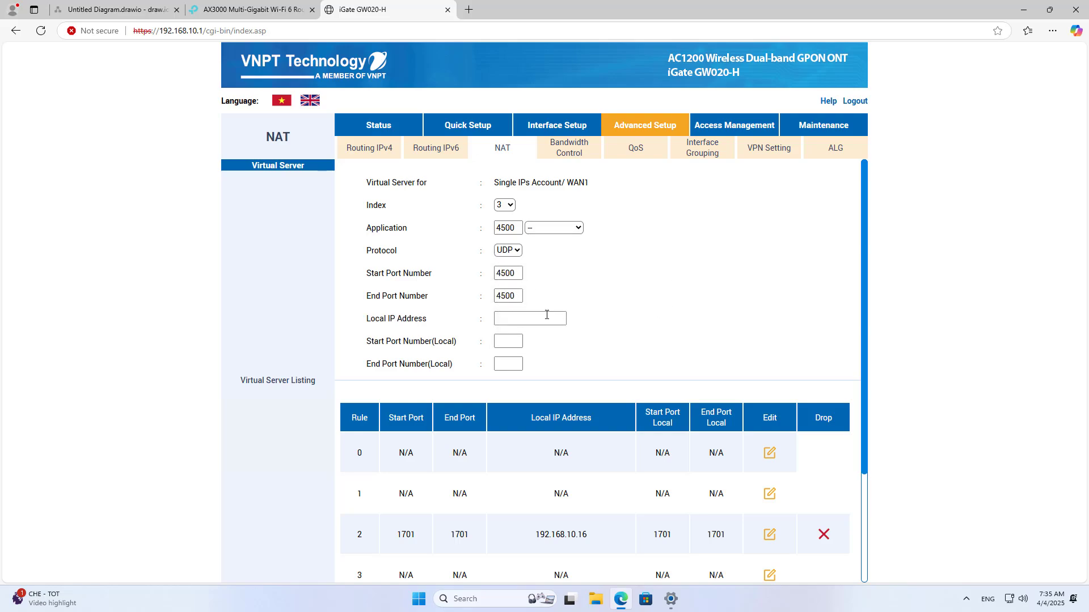
- Set local ports 4500 and local IP 192.168.10.16, then apply the rule
left_click(507, 342)
key("ctrl+v")
left_click(519, 364)
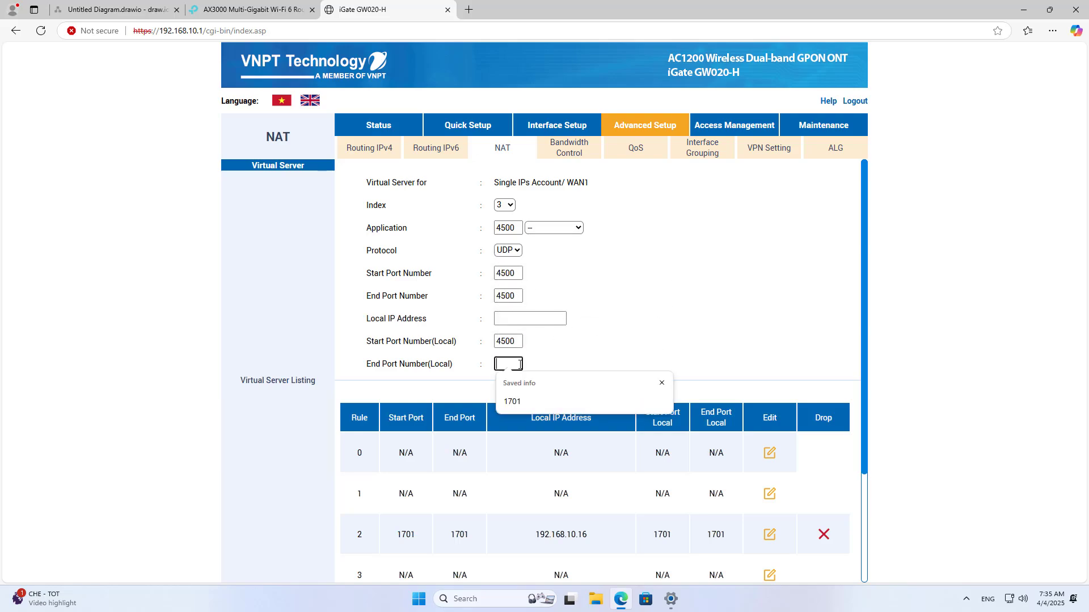
key("ctrl+v")
left_click(559, 319)
left_click(572, 356)
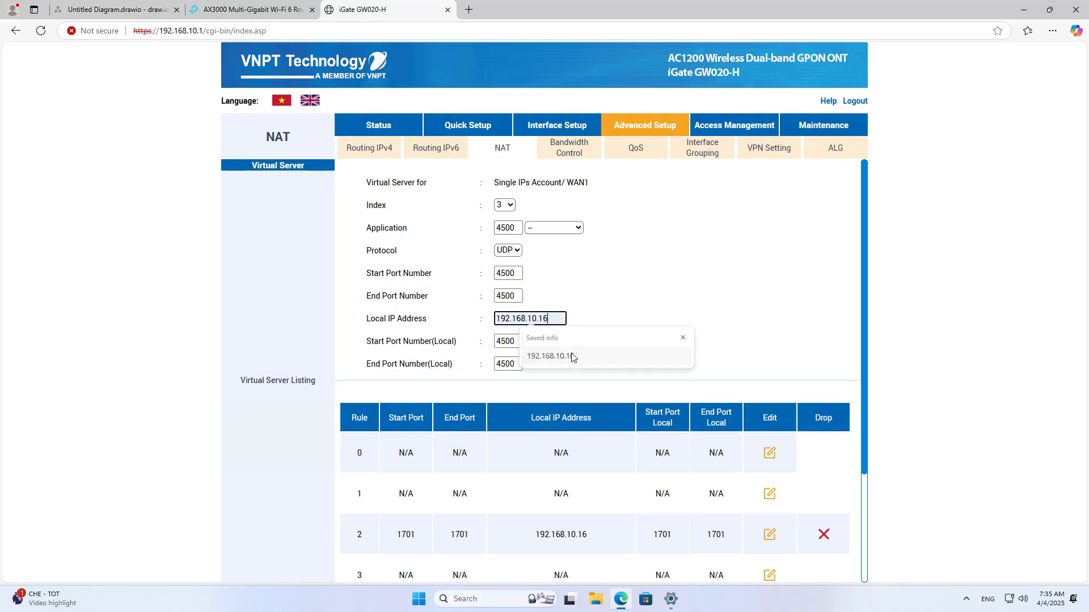
double_click(506, 295)
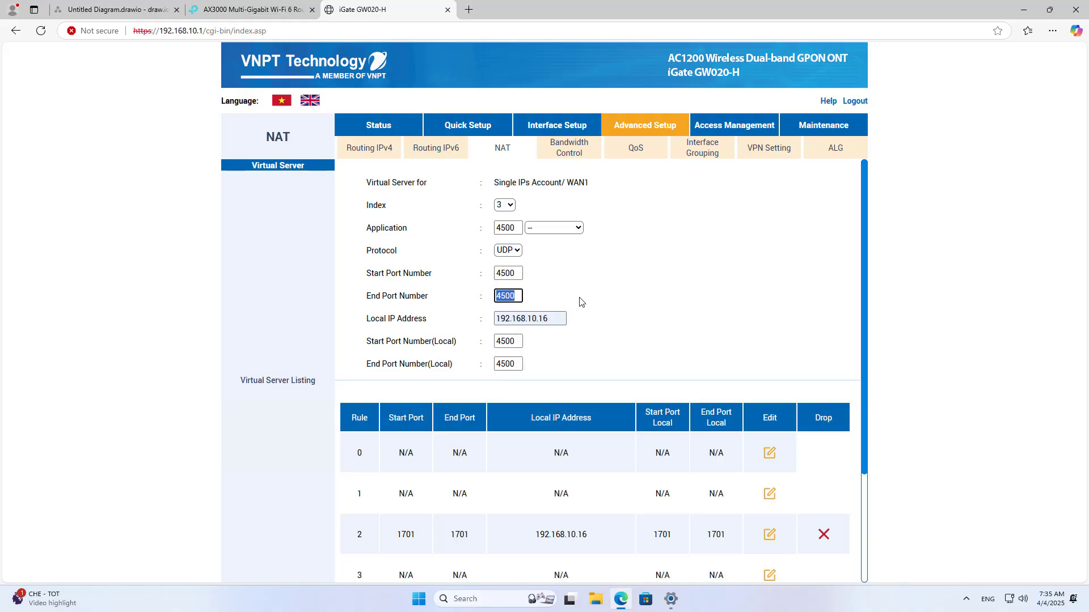
left_click(584, 304)
left_click_drag(862, 347, 861, 448)
left_click(539, 539)
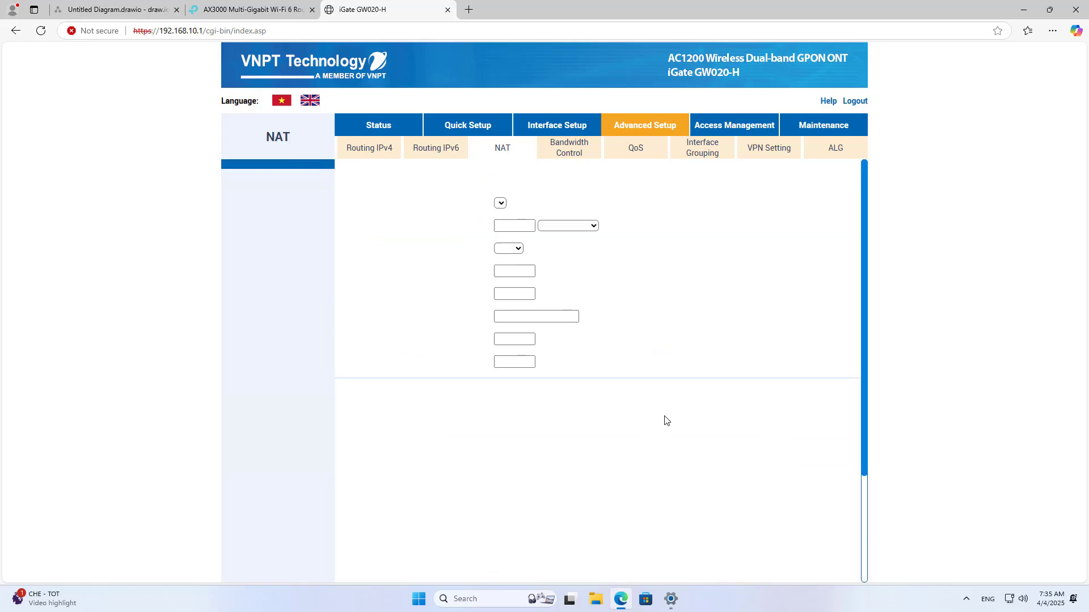
- Start rule index 4 as UDP with start and end ports 500
left_click(504, 205)
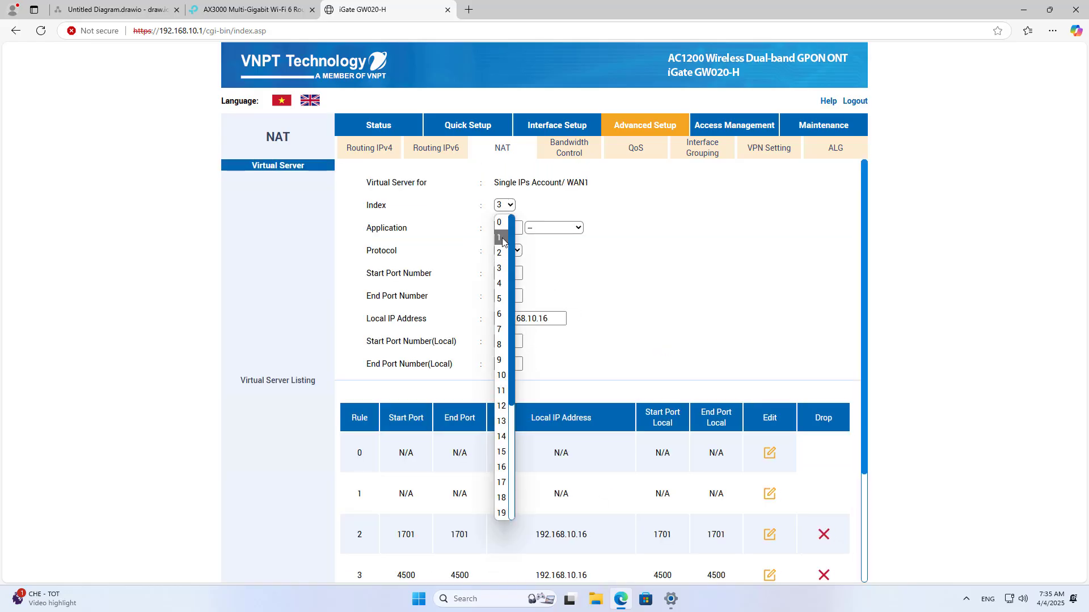
left_click(501, 284)
left_click(506, 227)
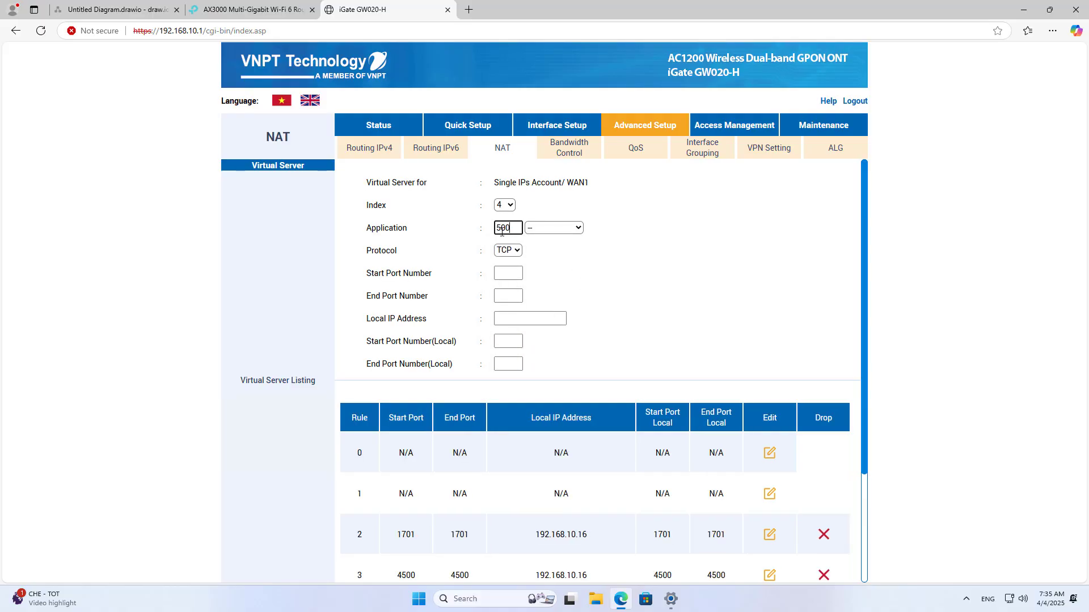
double_click(502, 232)
right_click(504, 228)
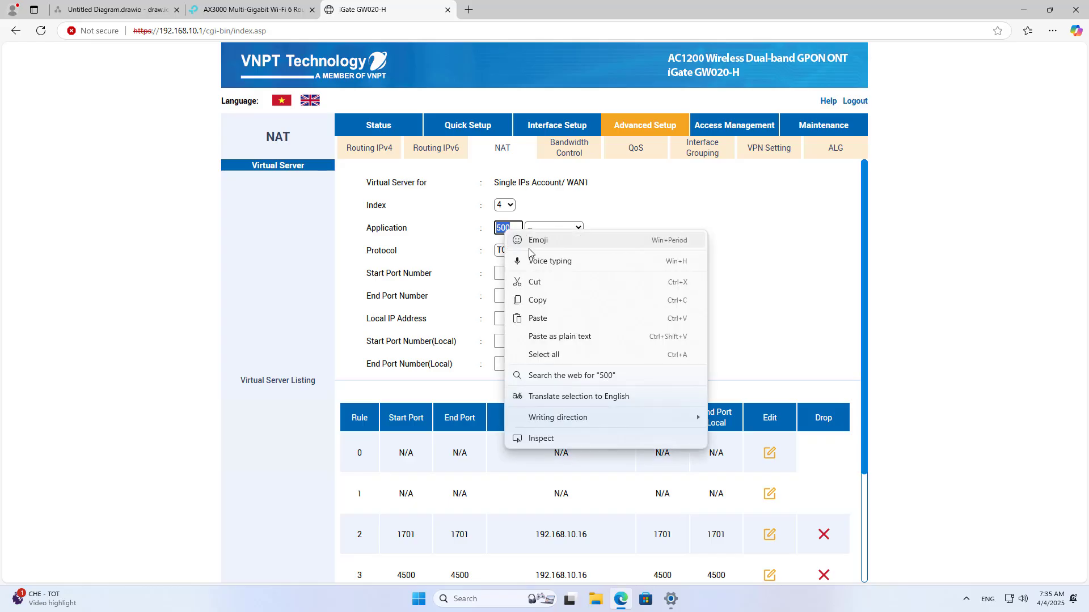
left_click(545, 301)
left_click(516, 251)
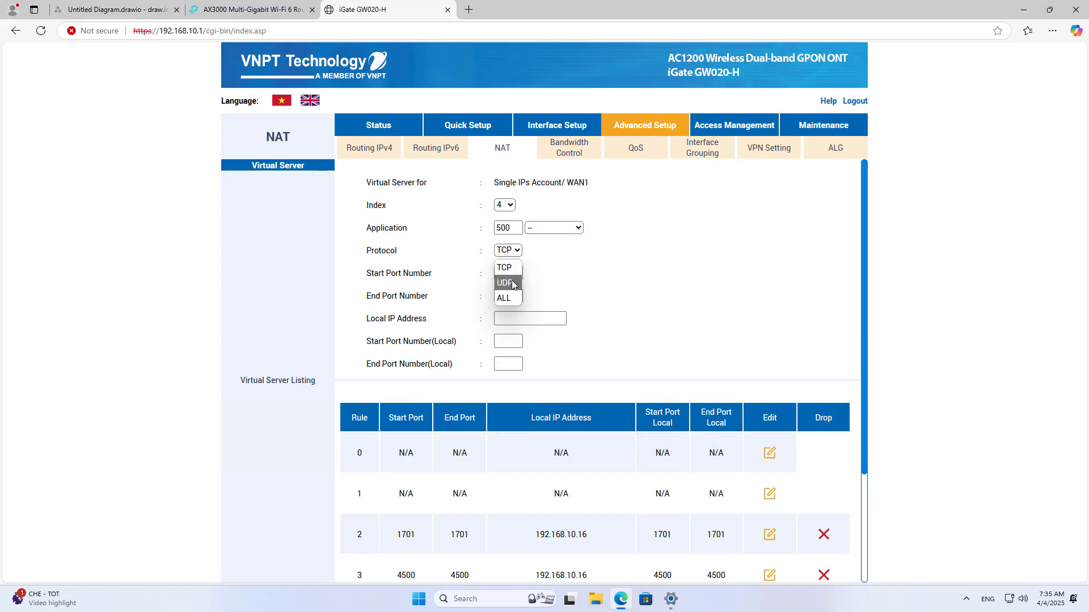
left_click(505, 282)
left_click(510, 272)
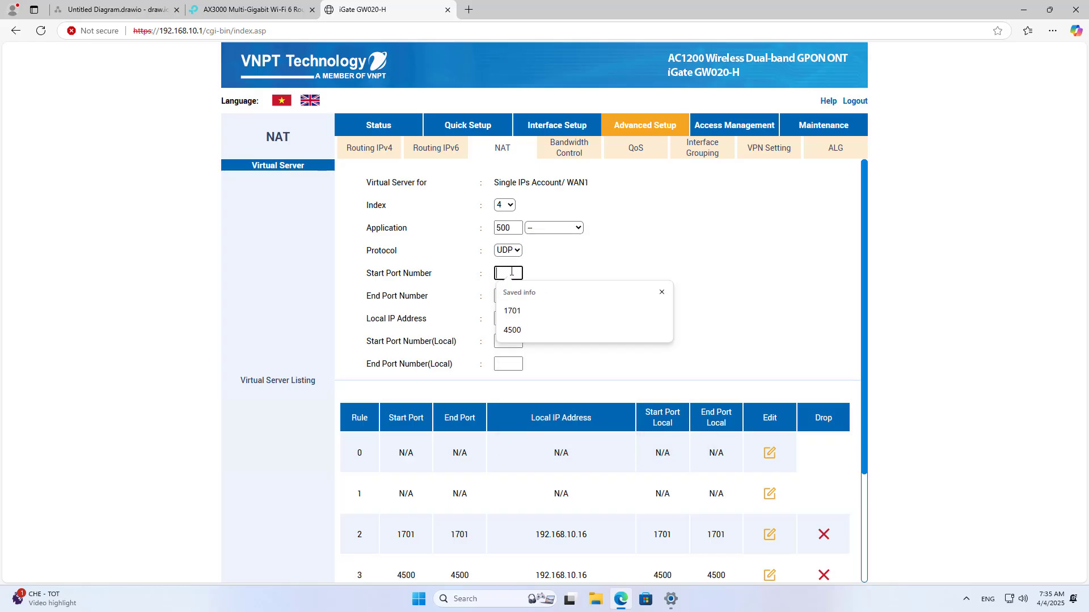
key("ctrl+v")
key("Tab")
key("ctrl+v")
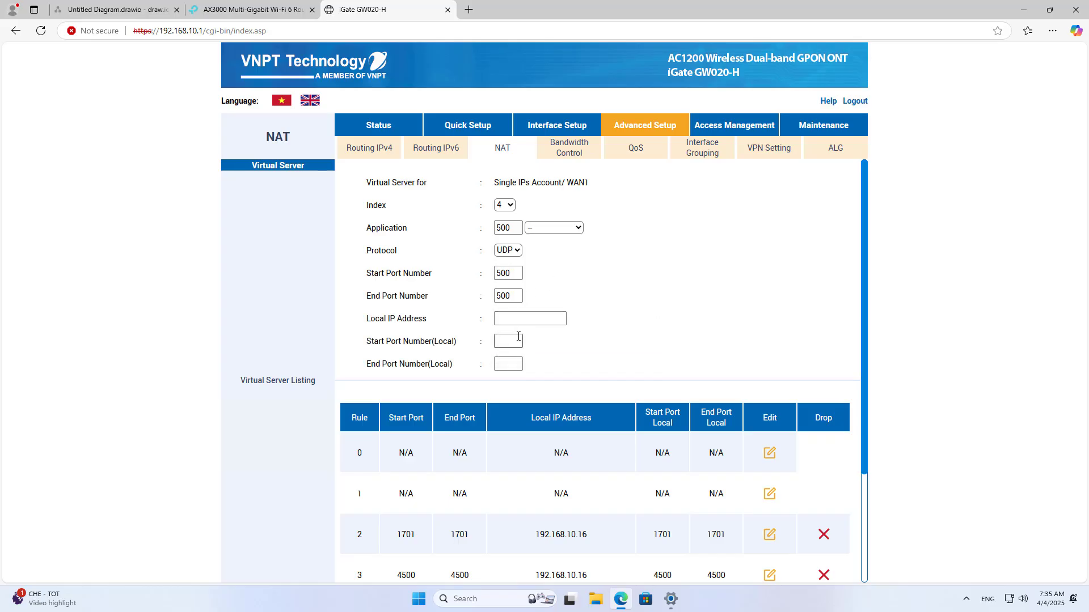
- Set local ports 500 and local IP 192.168.10.16, then apply the rule
left_click(517, 339)
key("ctrl+v")
key("Tab")
key("ctrl+v")
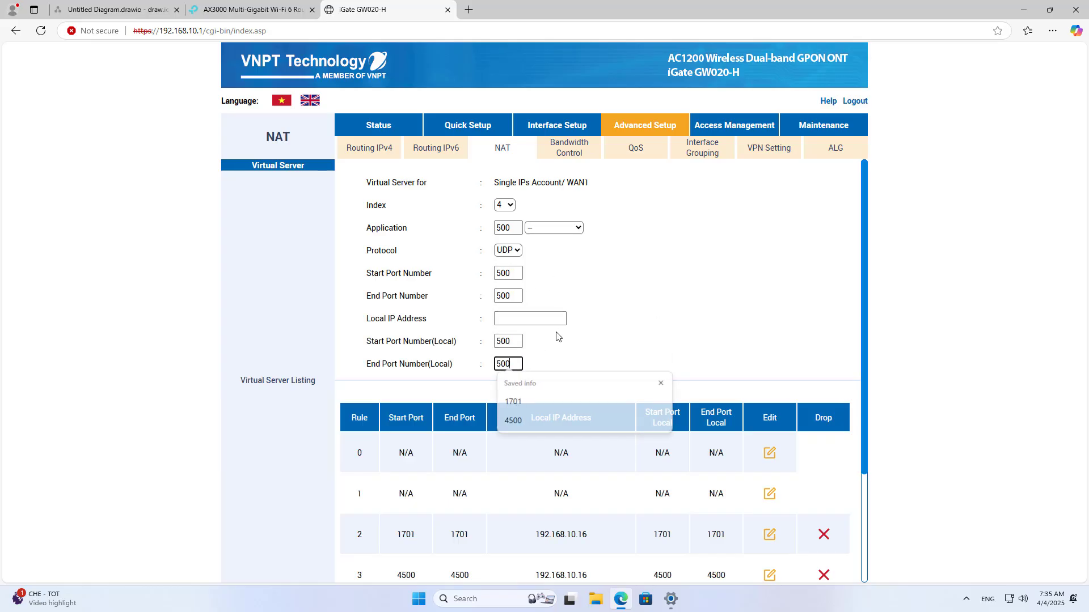
left_click(530, 318)
left_click(530, 356)
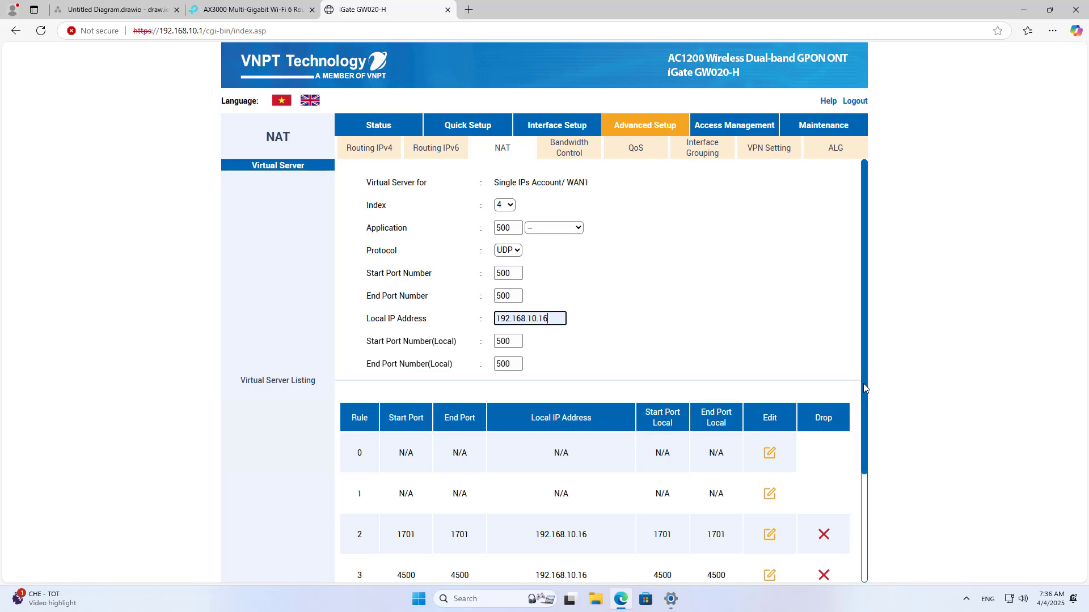
scroll(864, 388, "down", 3)
left_click(529, 544)
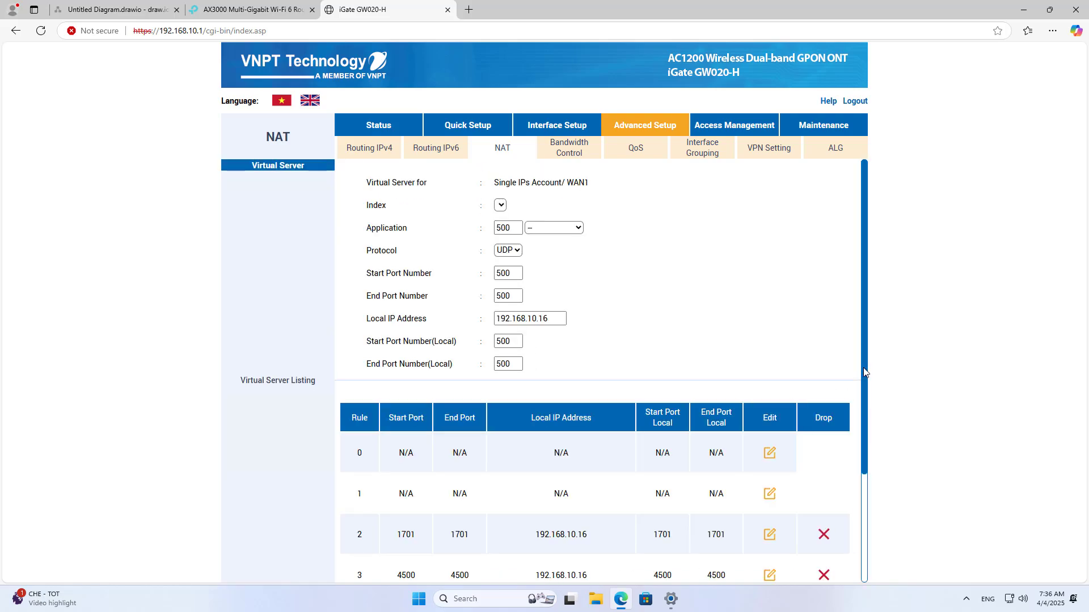
- Review rules 2, 3 and 4 in the list, apply again, and close the iGate tab
left_click_drag(864, 369, 870, 503)
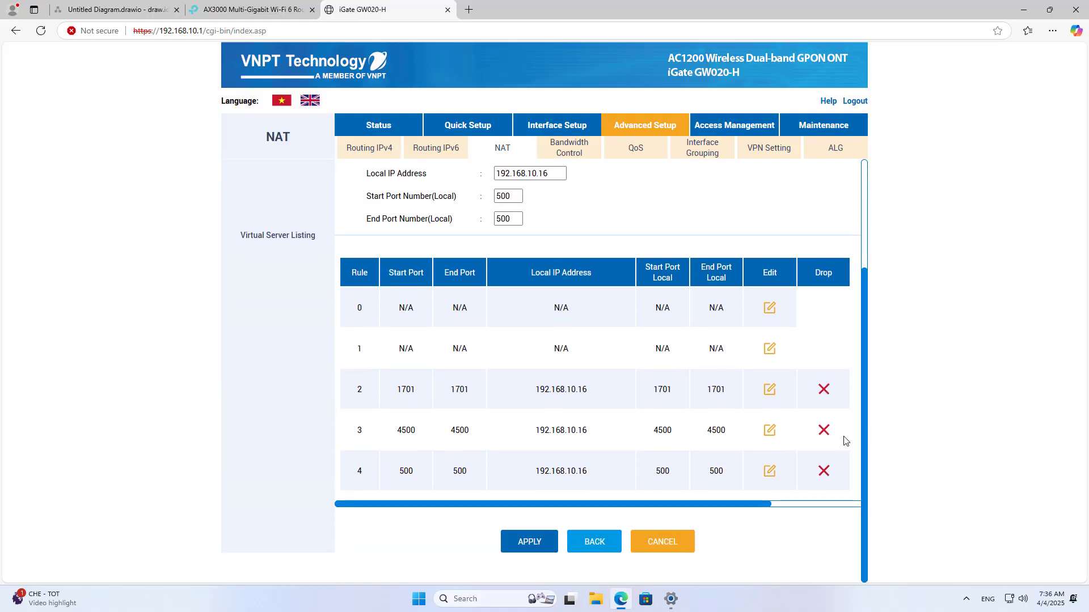
left_click_drag(400, 390, 717, 389)
left_click_drag(397, 430, 737, 432)
left_click_drag(401, 470, 718, 474)
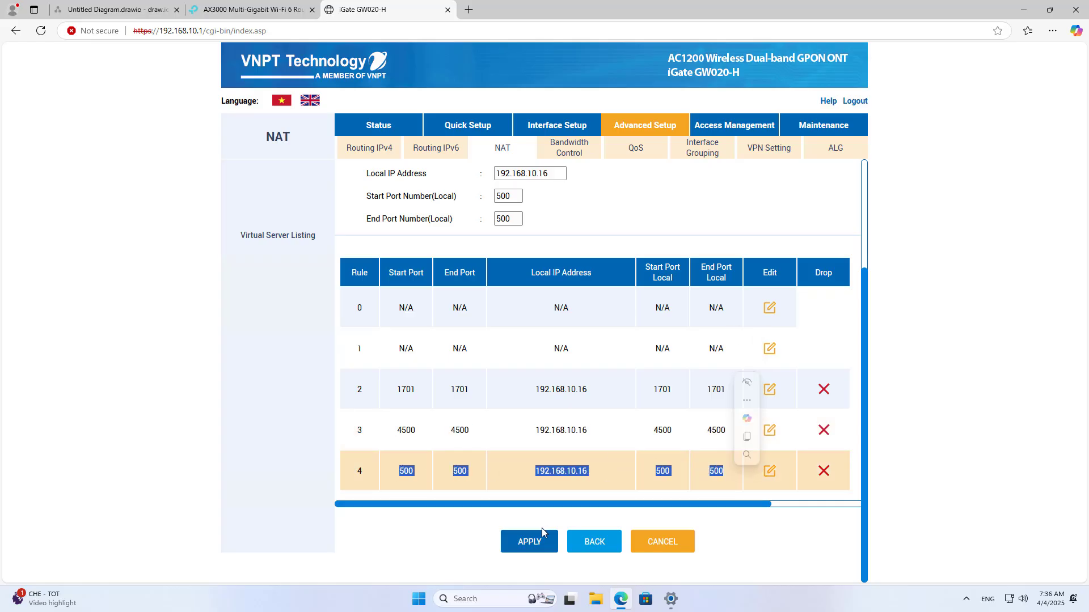
left_click(532, 544)
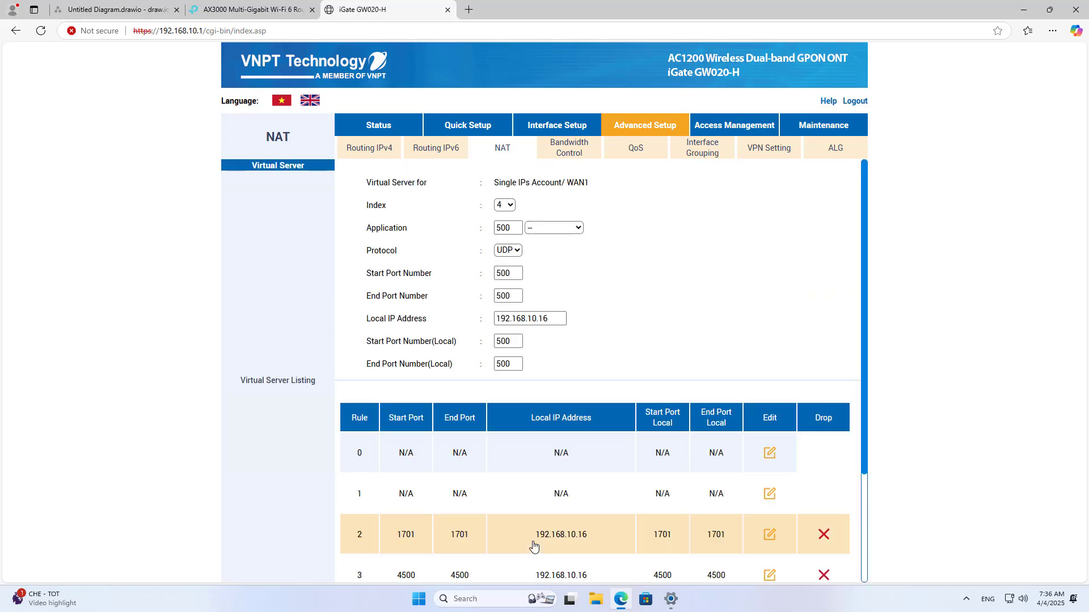
left_click(447, 10)
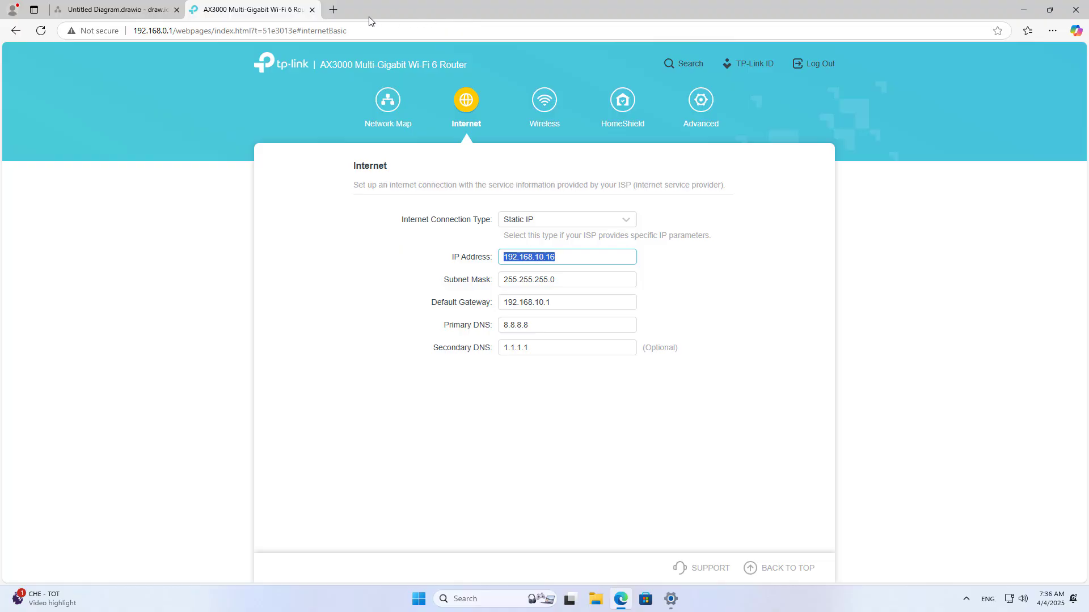
- Load the Microsoft Learn L2TP/IPsec NAT-T article from the copied address in a new tab
left_click(334, 9)
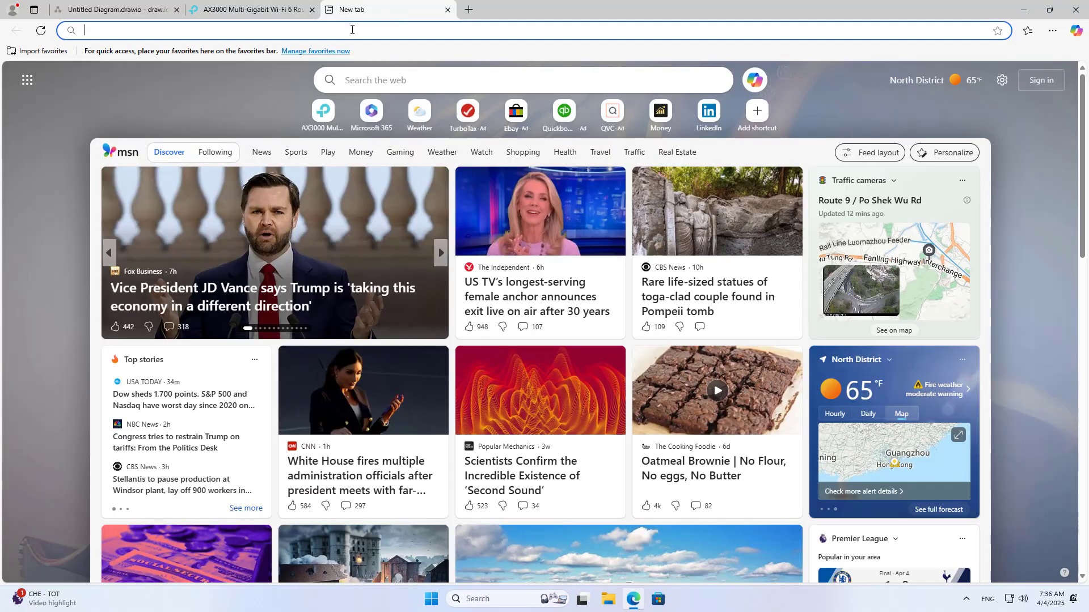
key("ctrl+v")
key("Return")
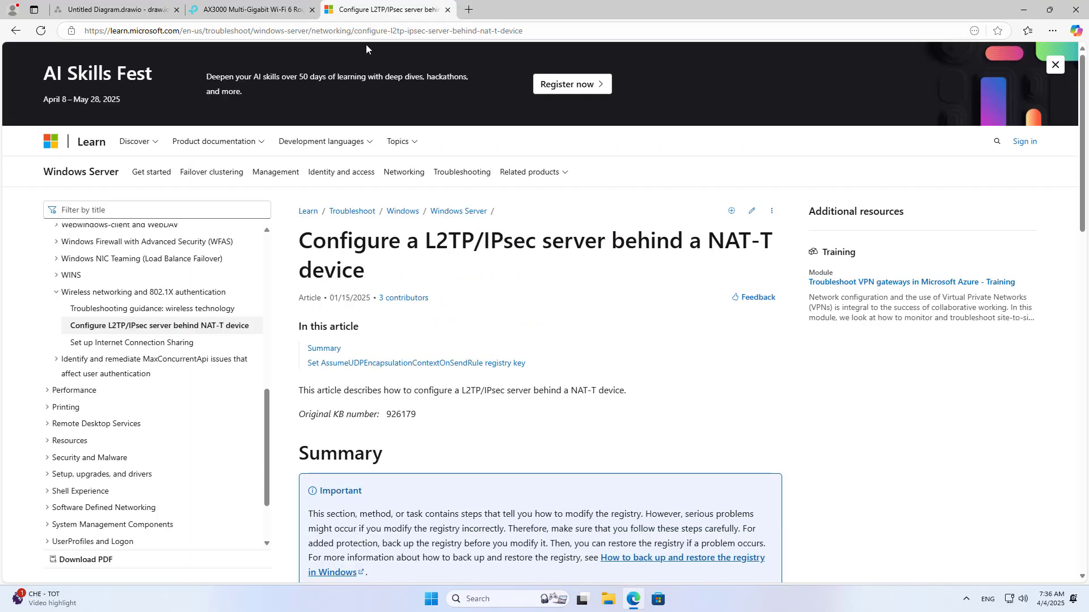
- Scroll the article to the registry key section heading, then minimize the browser
left_click_drag(304, 240, 756, 271)
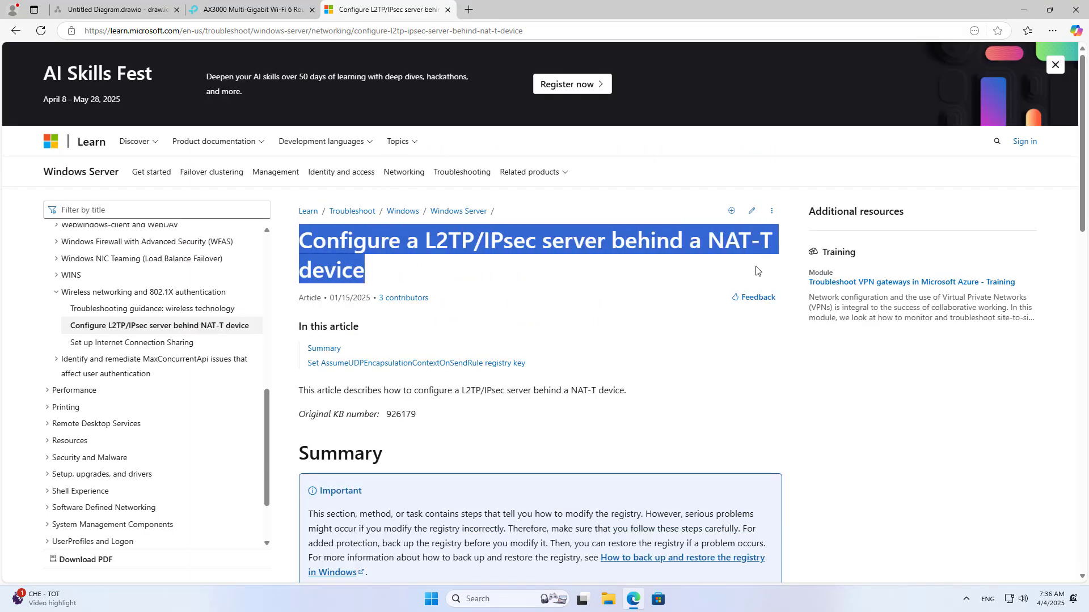
left_click(661, 309)
left_click_drag(1076, 182, 1071, 325)
scroll(428, 262, "down", 4)
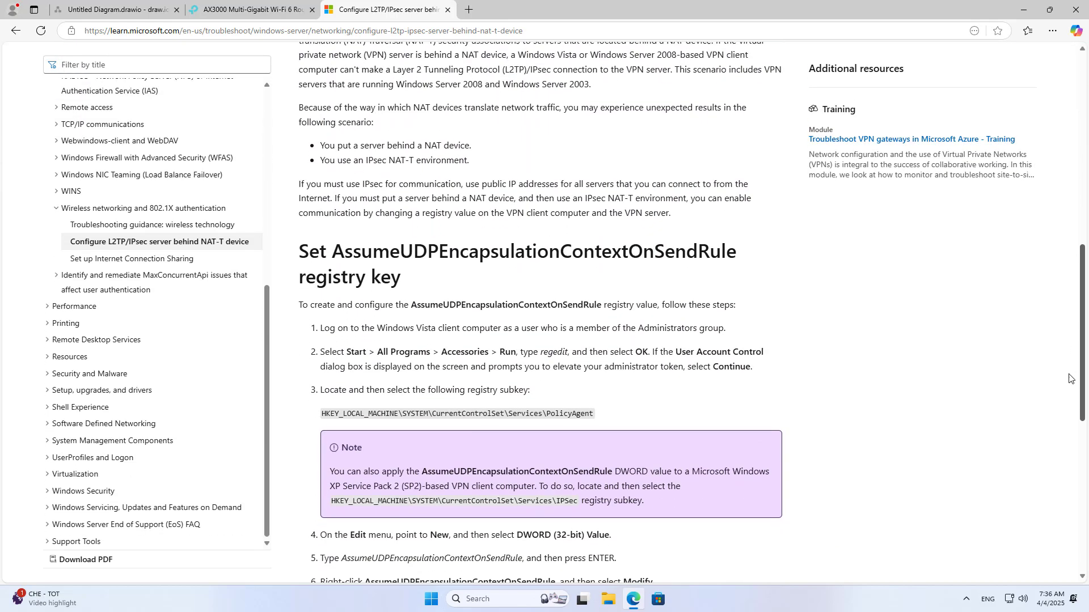
left_click_drag(303, 175, 409, 206)
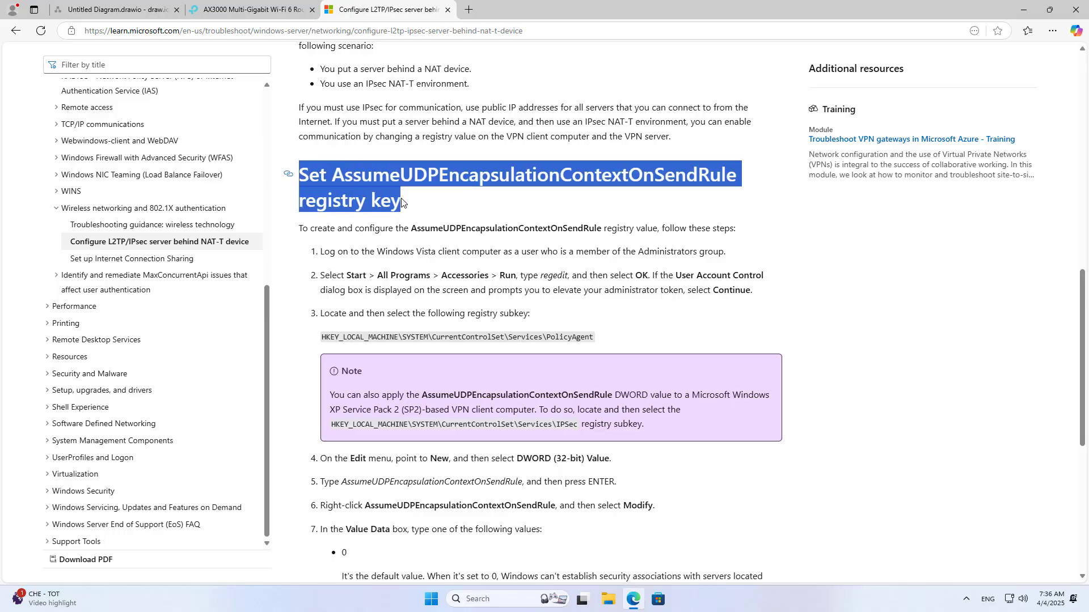
left_click(1023, 9)
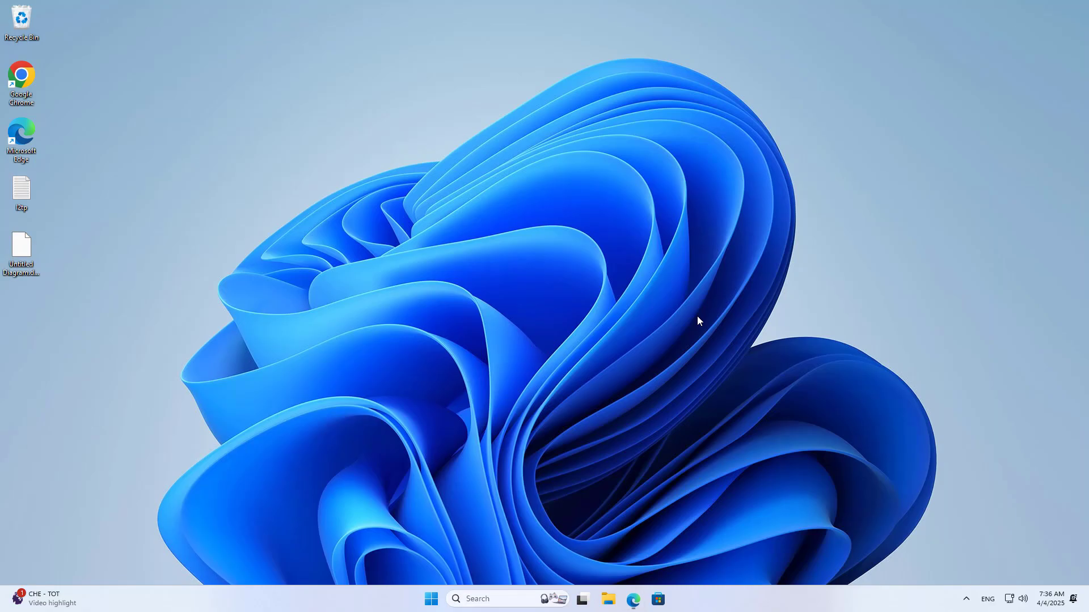
- Launch Registry Editor from Windows Search and snap it right of the Edge article
left_click(497, 600)
type("r")
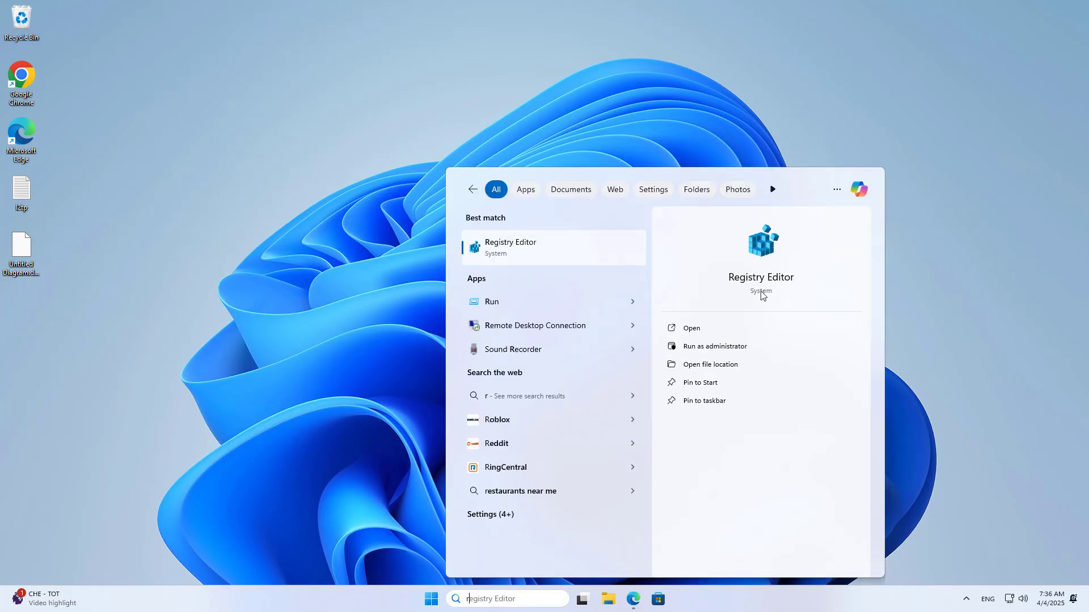
left_click(775, 260)
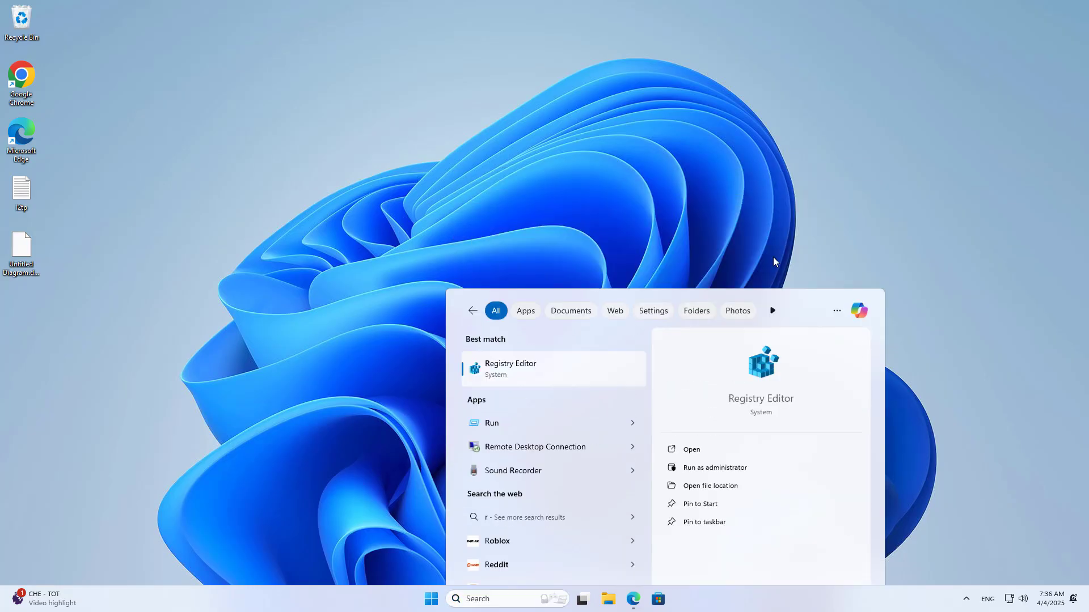
key("Return")
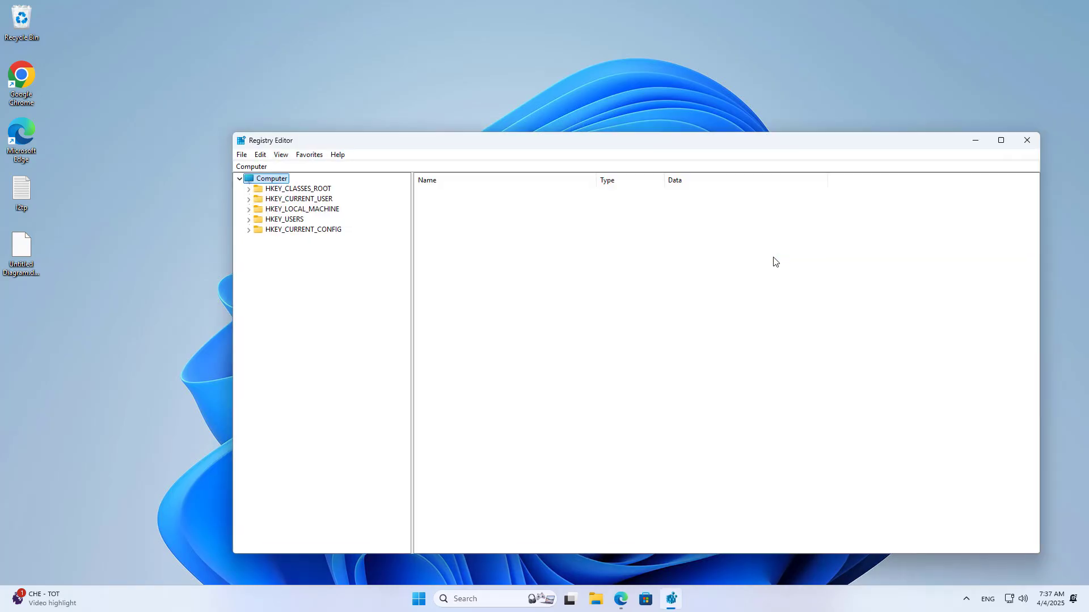
left_click(620, 598)
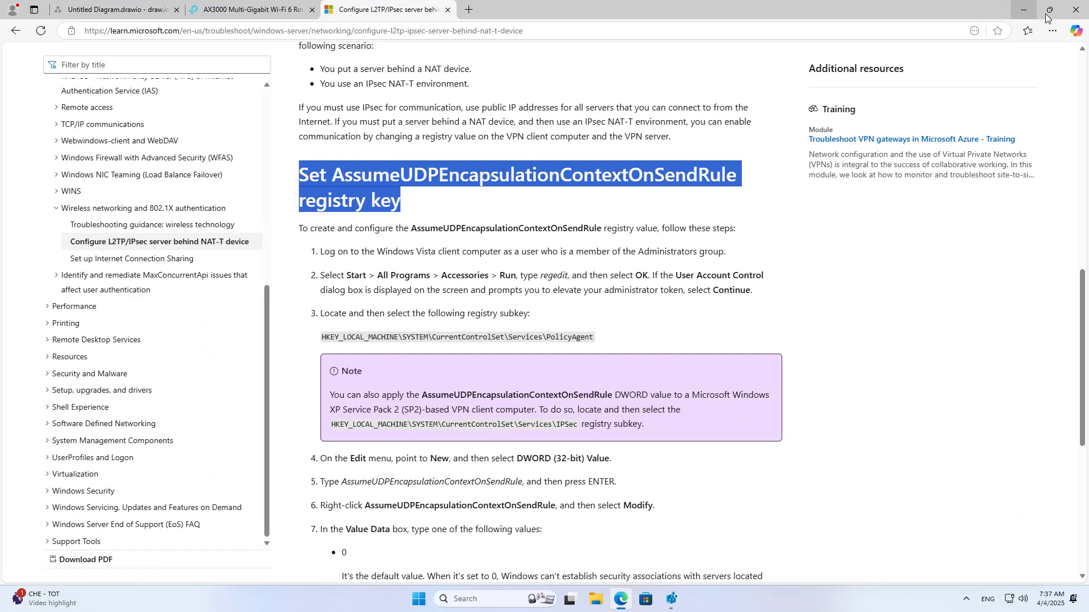
mouse_move(1055, 17)
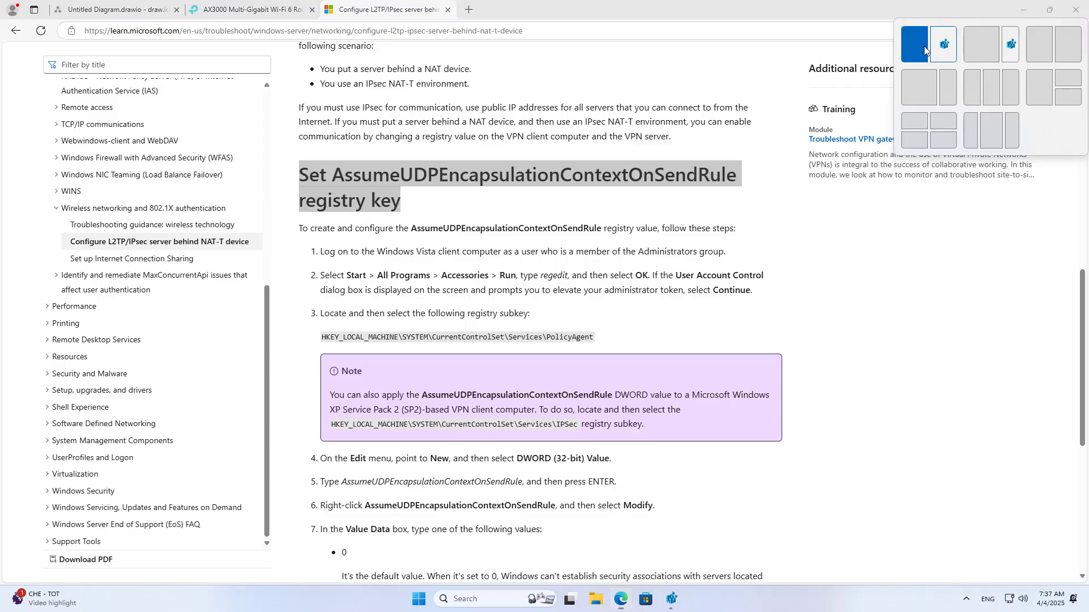
left_click(946, 44)
left_click(629, 158)
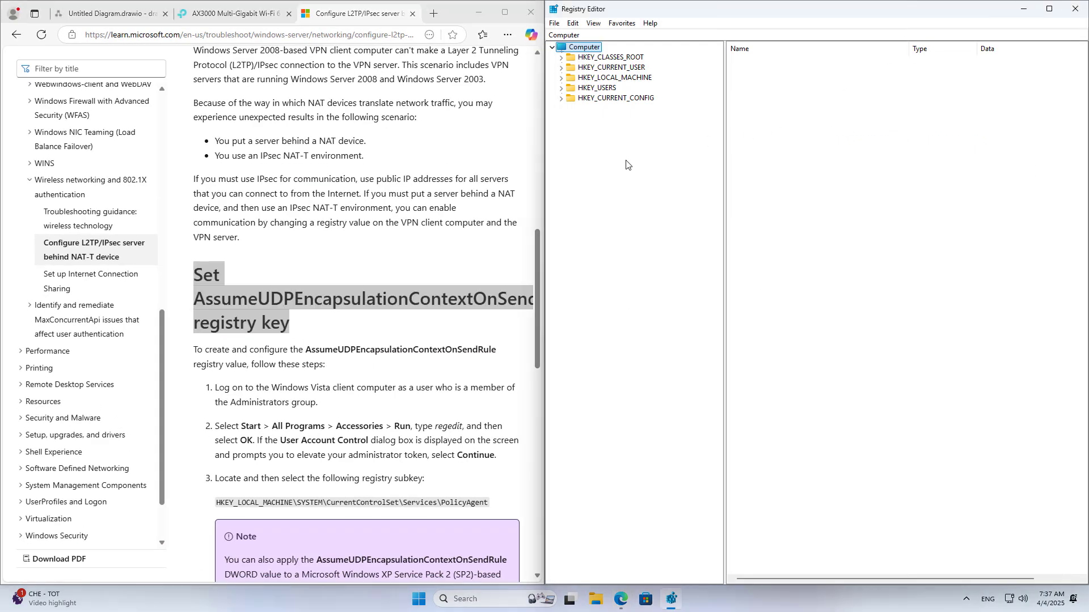
- Copy the HKEY_LOCAL_MACHINE\SYSTEM\CurrentControlSet\Services\PolicyAgent path from step 3 of the article
left_click_drag(535, 289, 535, 324)
left_click_drag(215, 255, 335, 277)
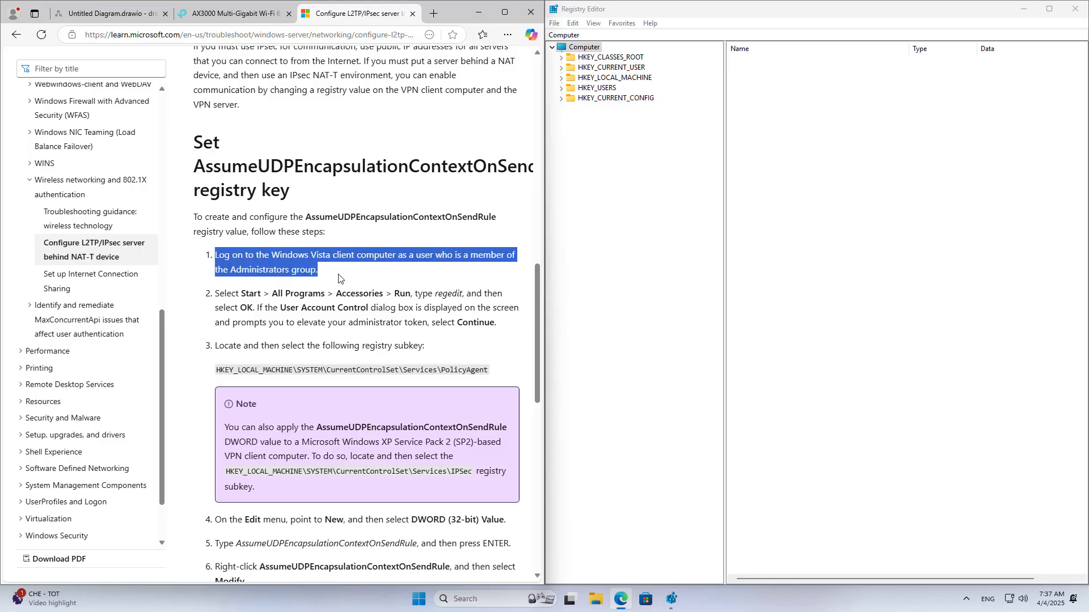
left_click(216, 292)
left_click_drag(216, 291, 515, 329)
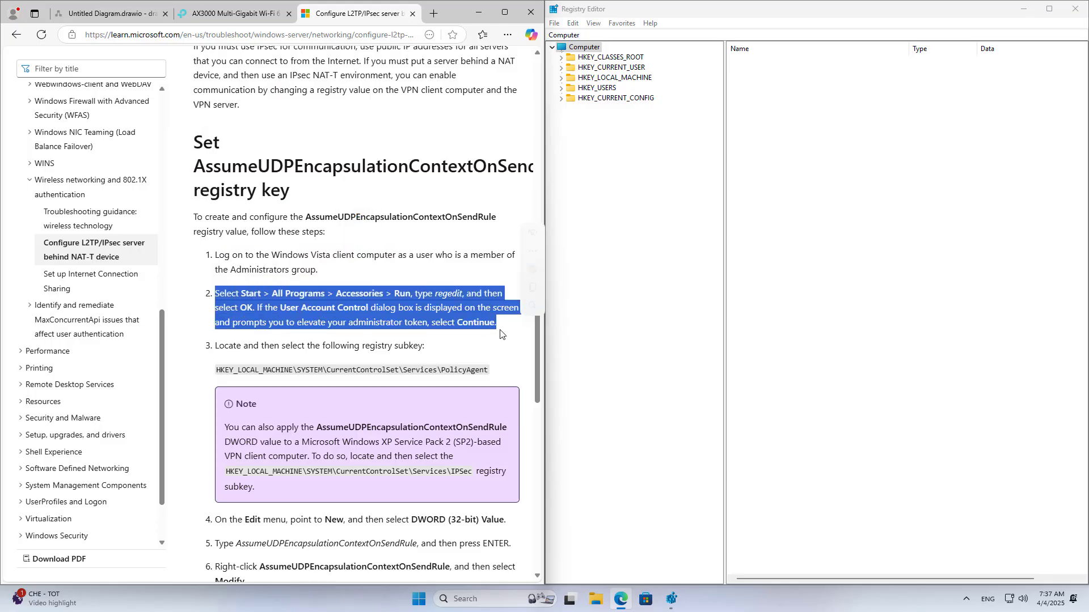
left_click(214, 348)
left_click_drag(215, 348, 447, 349)
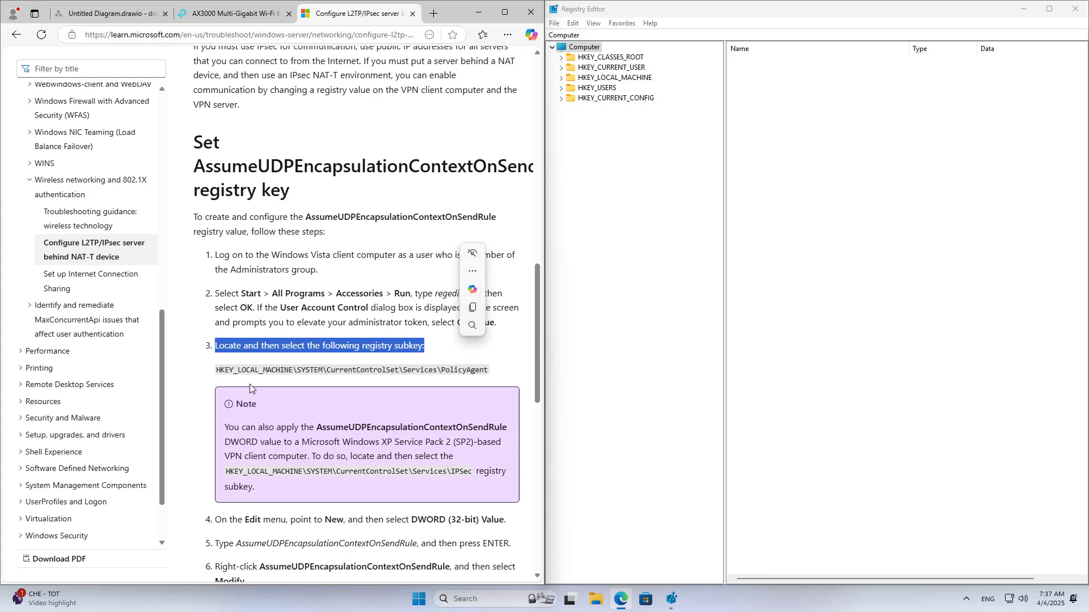
left_click(218, 372)
left_click_drag(217, 371, 489, 374)
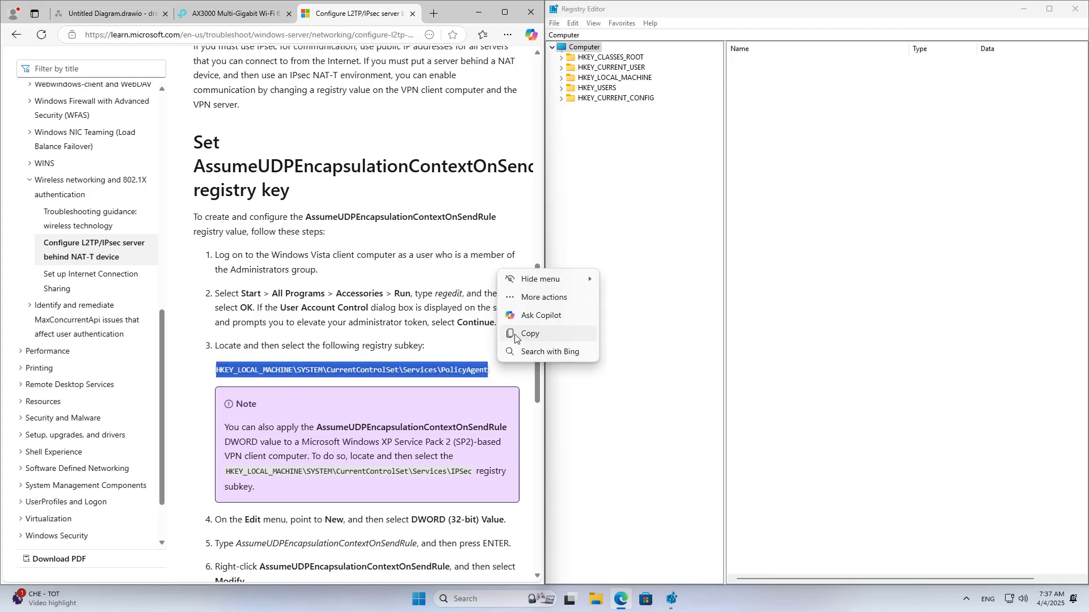
left_click(515, 335)
- Paste the PolicyAgent path into Registry Editor's address bar and jump to that key
left_click(547, 35)
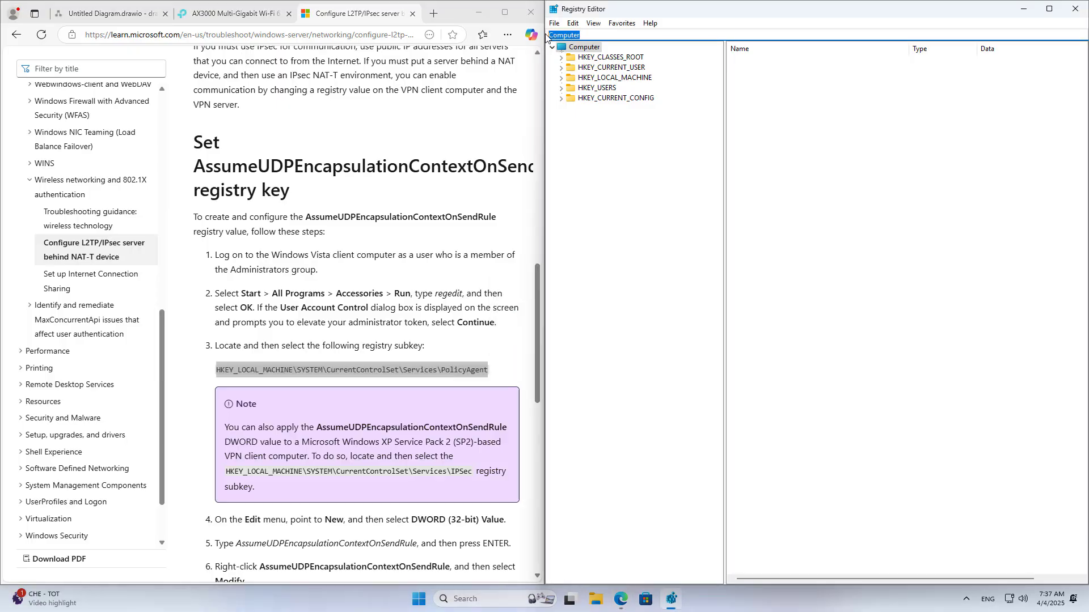
right_click(560, 35)
left_click(590, 84)
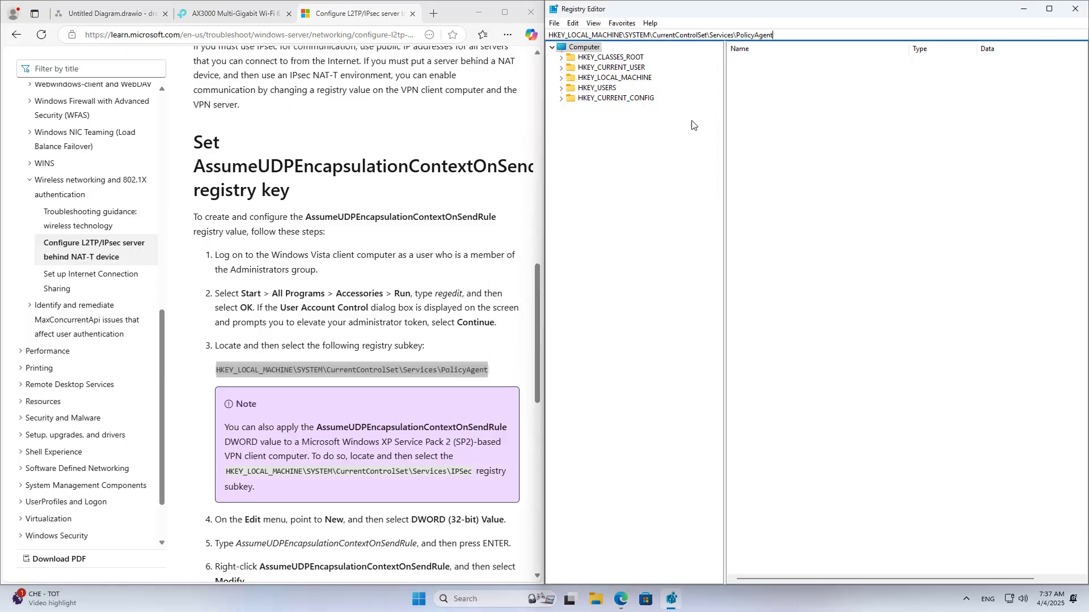
key("Return")
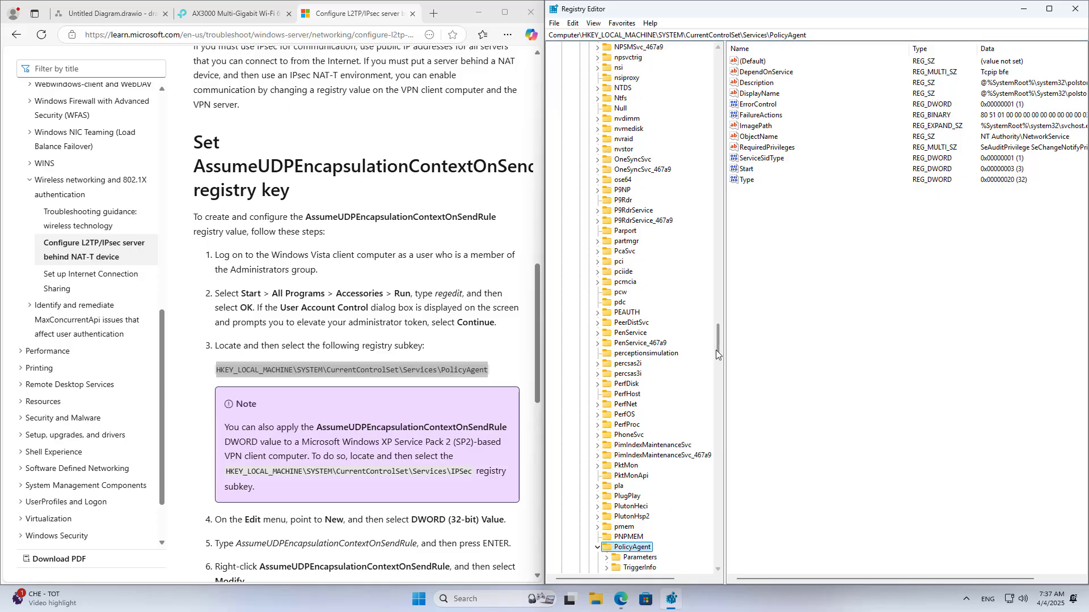
left_click_drag(715, 350, 719, 371)
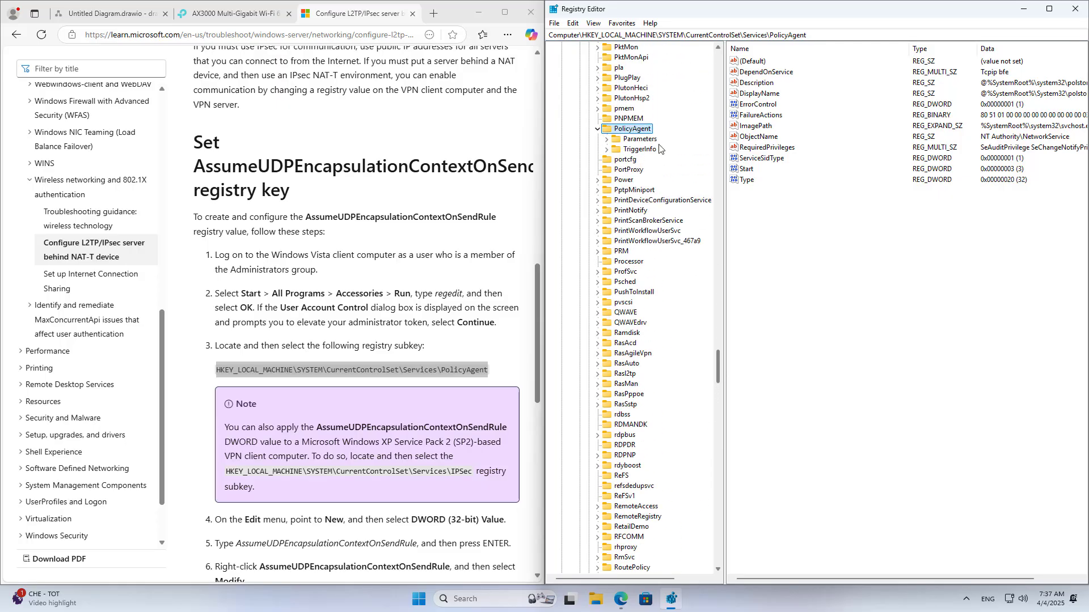
- Create a new DWORD (32-bit) value under PolicyAgent
left_click(774, 218)
right_click(780, 216)
mouse_move(823, 222)
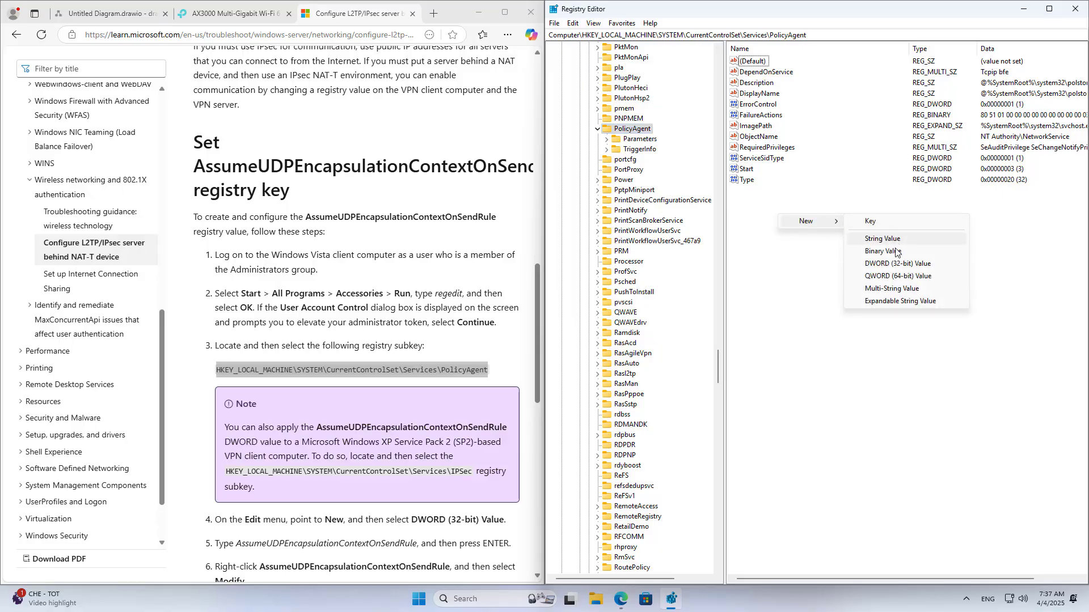
left_click(895, 264)
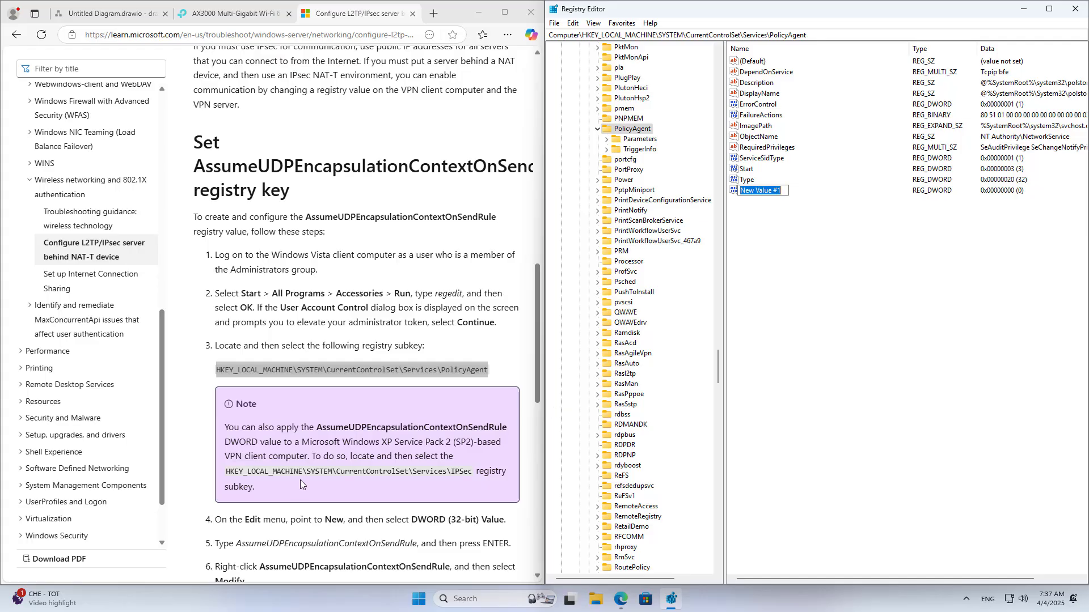
scroll(338, 432, "down", 2)
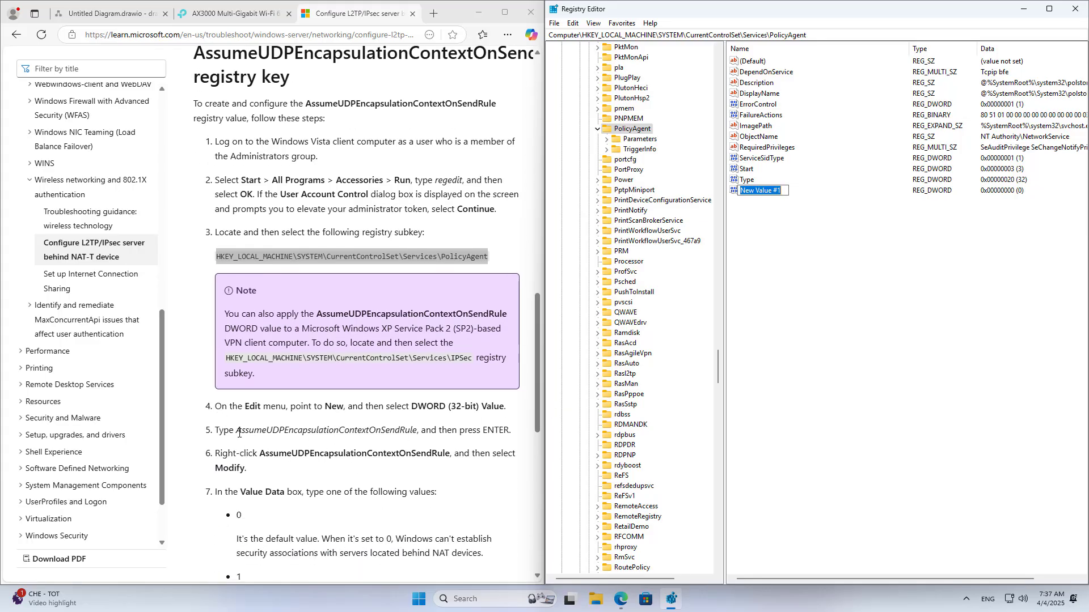
- Rename New Value #1 to AssumeUDPEncapsulationContextOnSendRule using the name copied from the article
left_click_drag(238, 433, 408, 435)
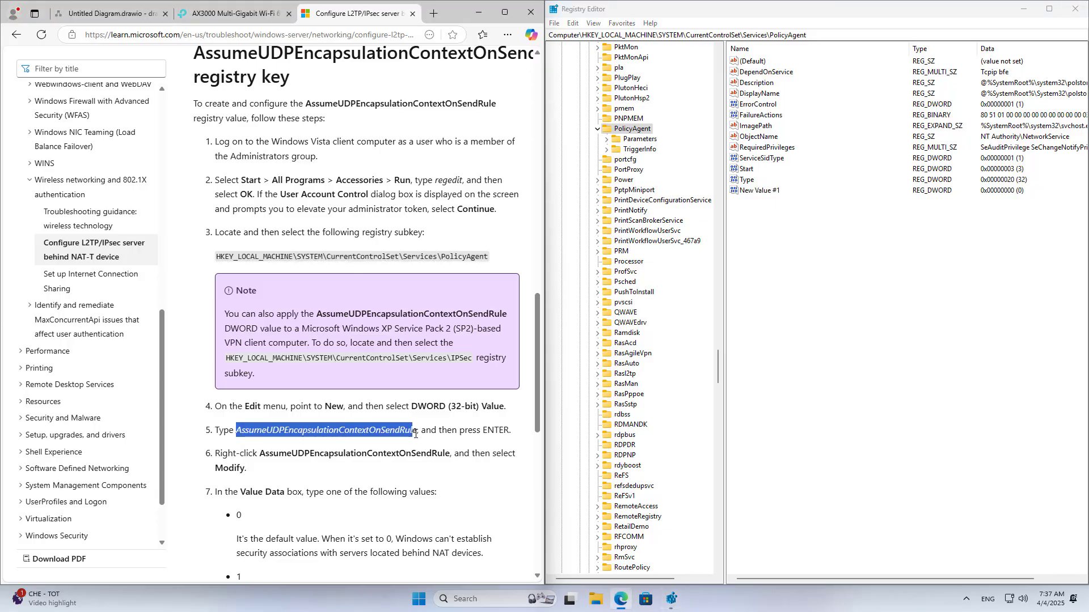
left_click(442, 401)
left_click(763, 193)
right_click(764, 194)
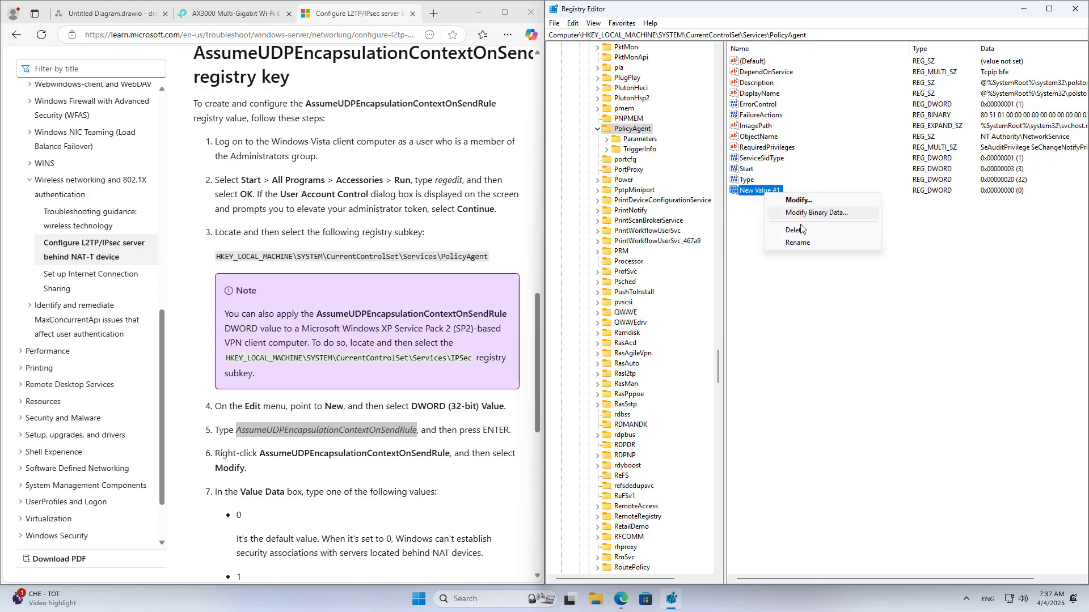
left_click(799, 243)
right_click(774, 191)
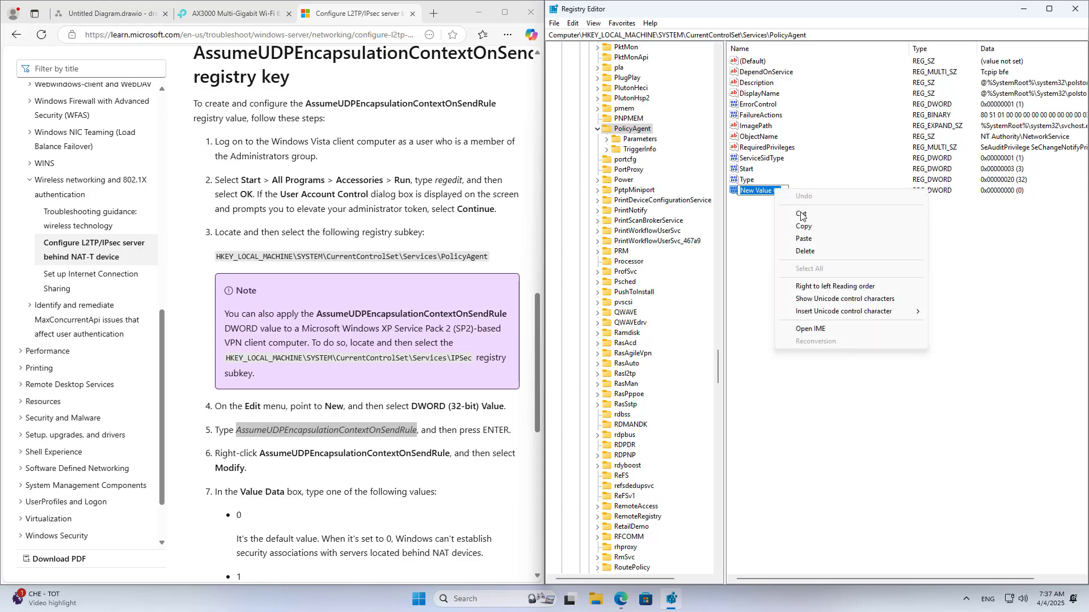
left_click(810, 242)
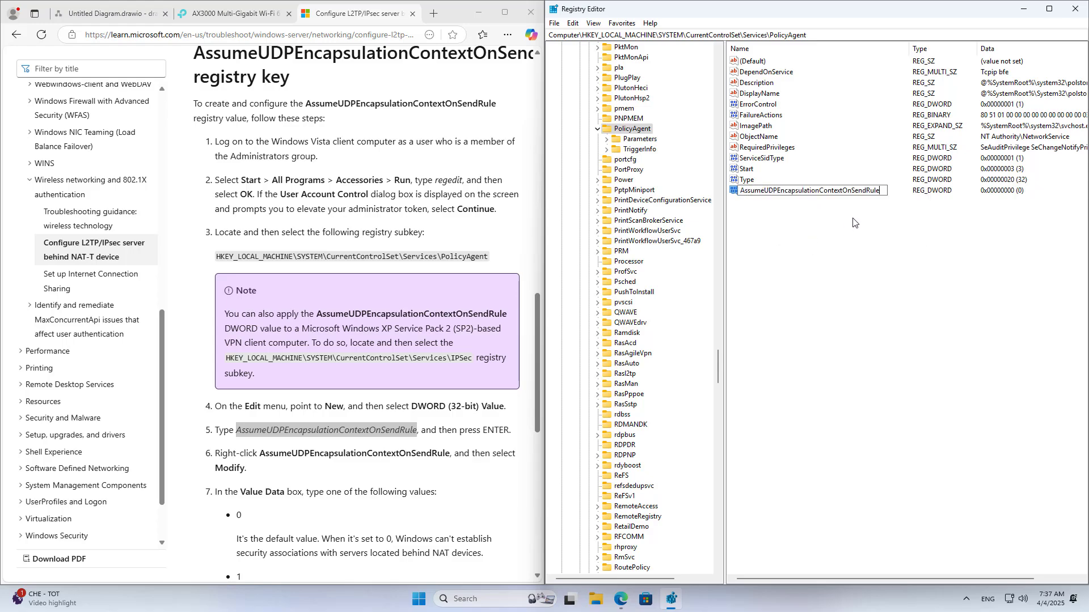
key("Return")
- Review the article's Value data options 0, 1 and 2, focusing on value 2
left_click_drag(536, 331, 535, 400)
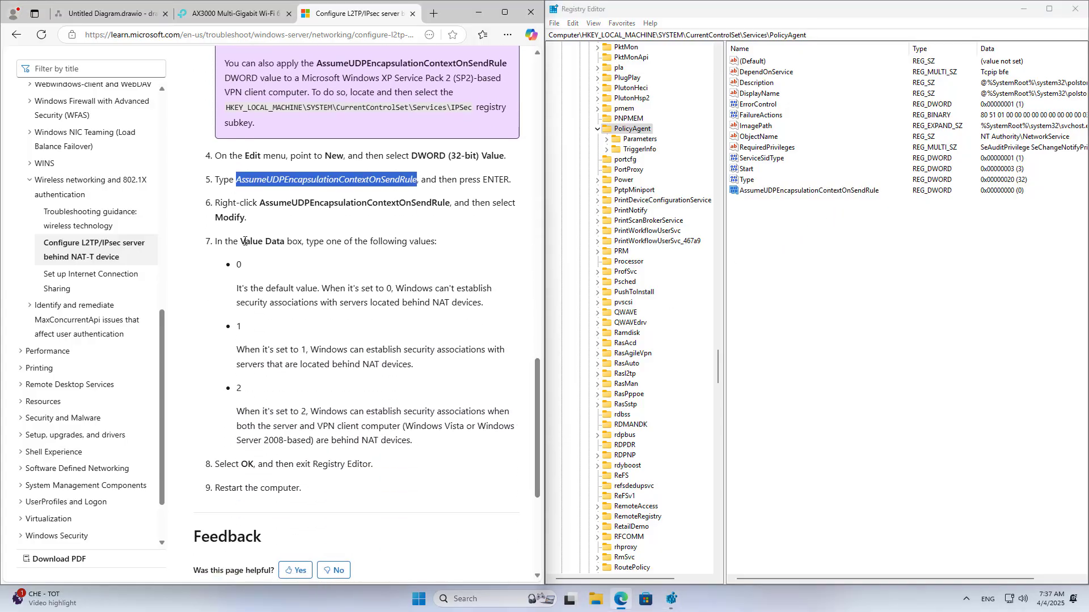
left_click_drag(245, 241, 294, 241)
left_click_drag(237, 265, 250, 270)
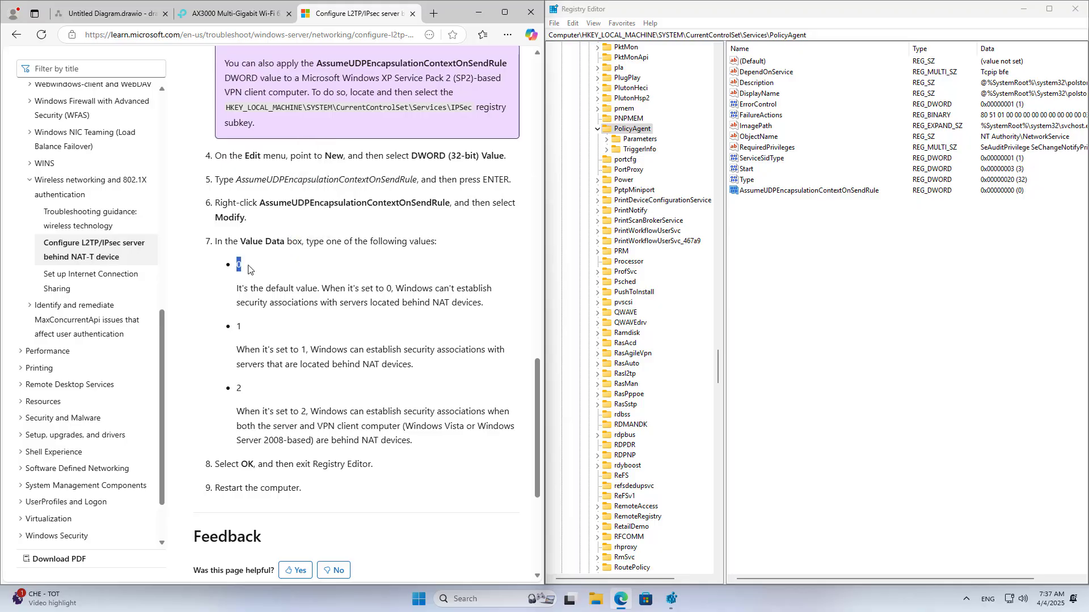
left_click_drag(236, 326, 244, 328)
left_click_drag(237, 389, 247, 393)
left_click(305, 412)
left_click_drag(238, 388, 433, 443)
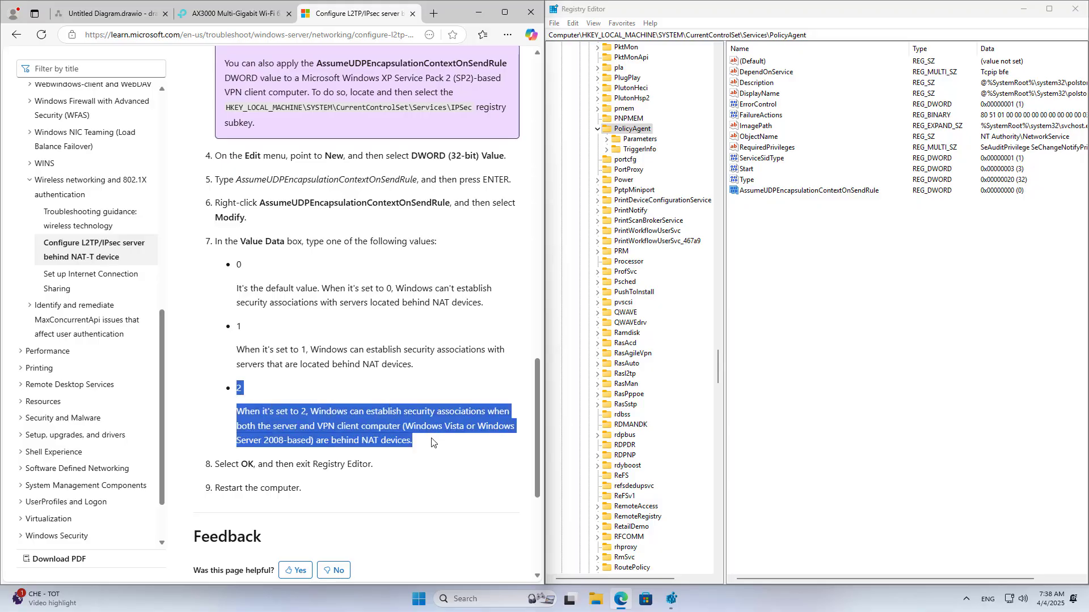
- Modify AssumeUDPEncapsulationContextOnSendRule to value data 2 and close Registry Editor
left_click(794, 191)
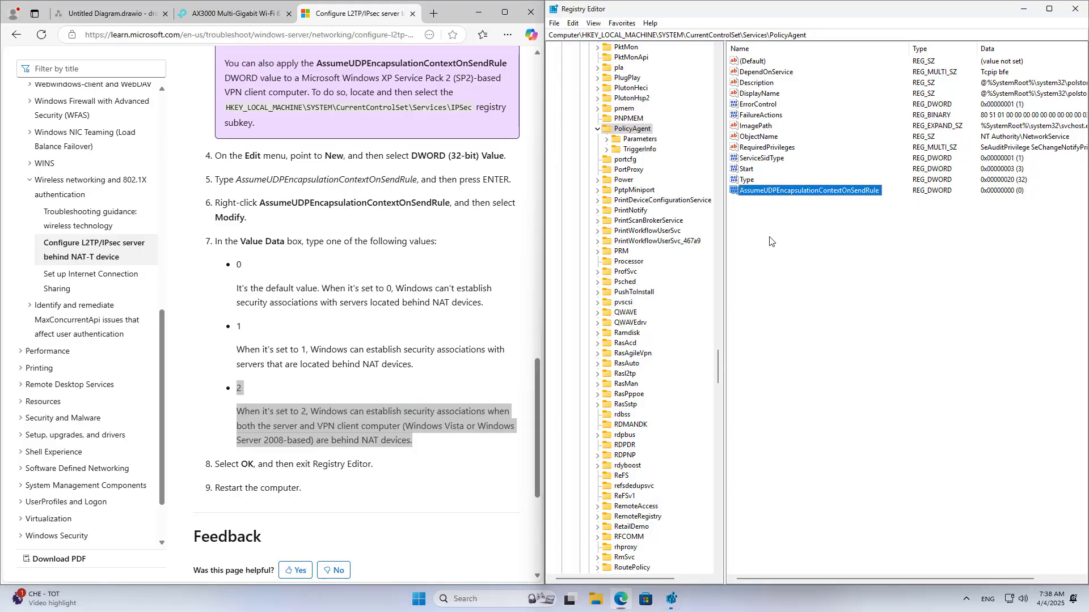
right_click(784, 196)
left_click(819, 199)
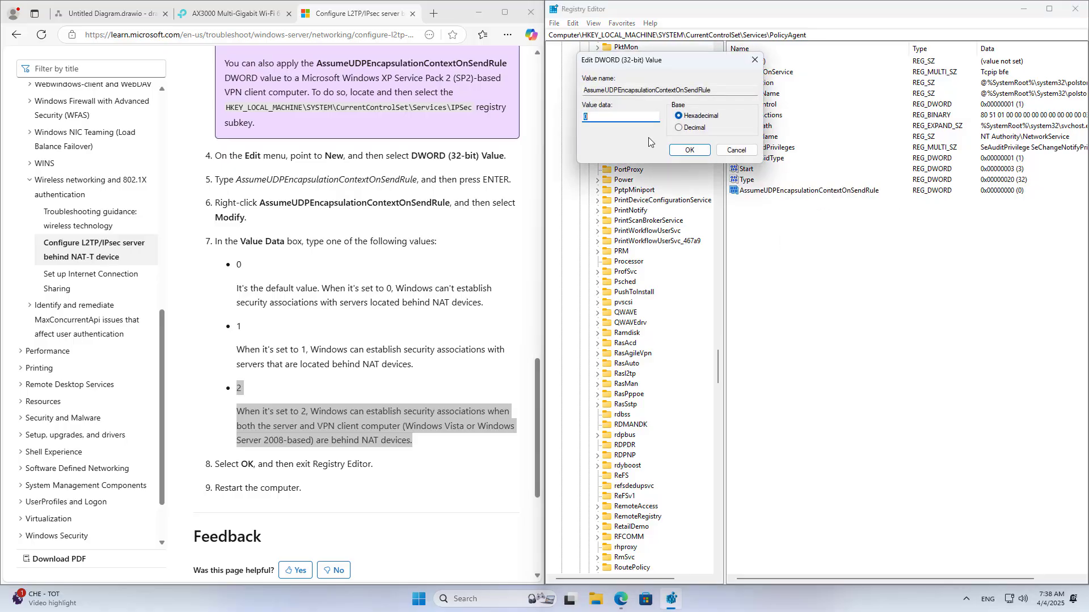
left_click_drag(629, 62, 581, 334)
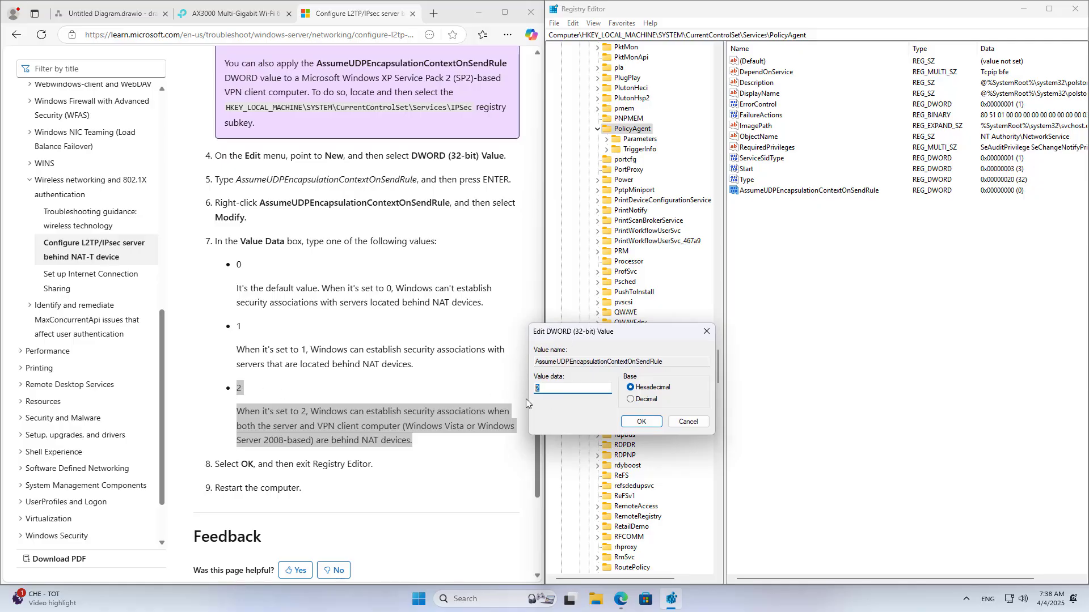
left_click(642, 423)
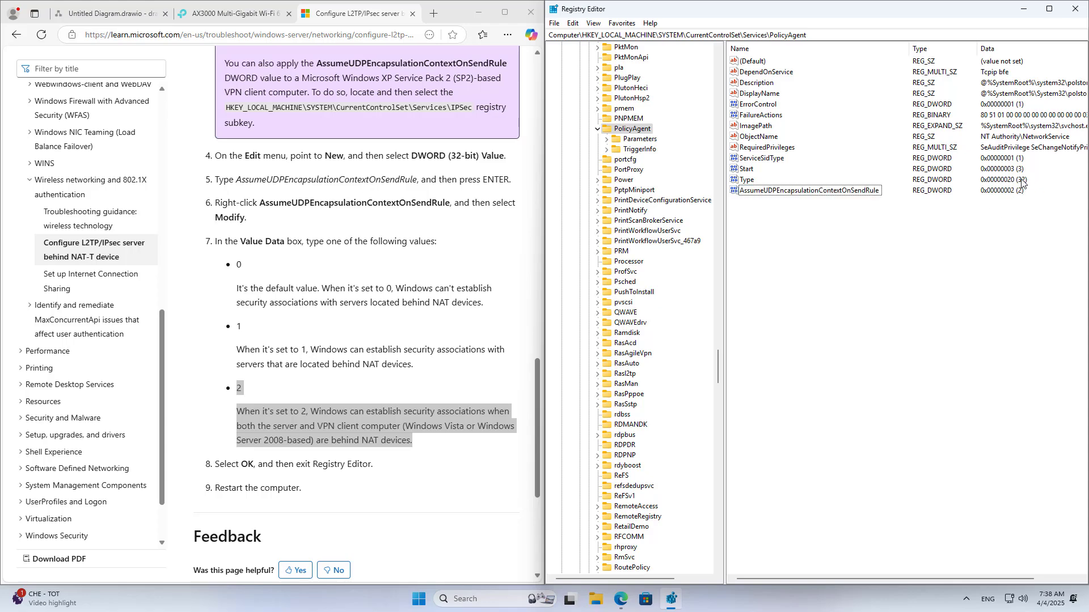
left_click(1074, 9)
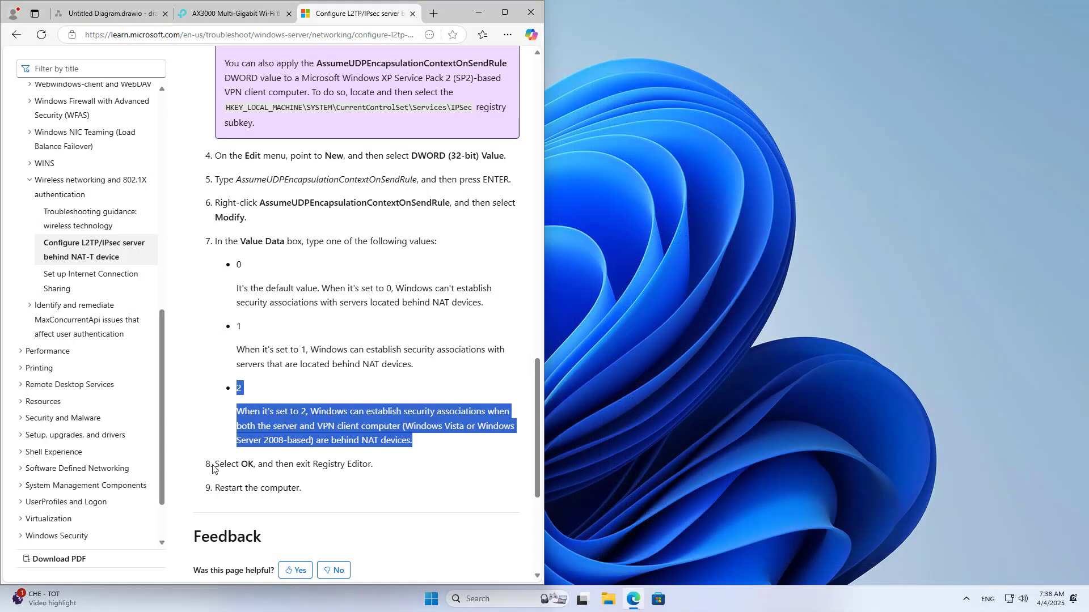
- Highlight the remaining guide steps 8 and 9, including the restart note, then close the browser
left_click_drag(216, 465, 390, 465)
left_click_drag(216, 489, 316, 493)
left_click(530, 12)
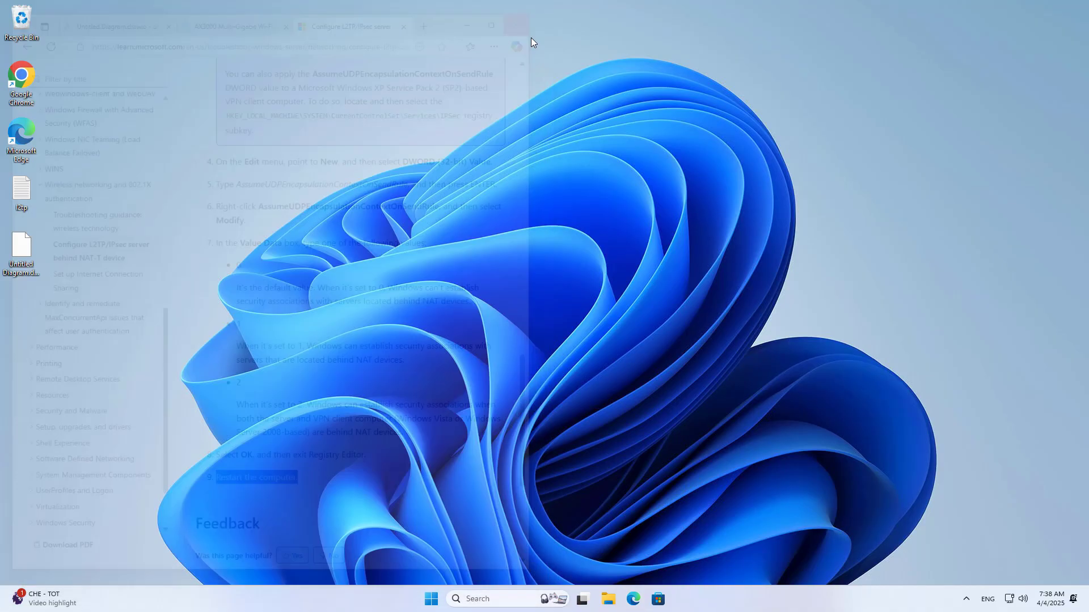
- Open the L2TP IPsec VPN properties showing host 192.168.10.16 and launch a new Edge window
left_click(432, 599)
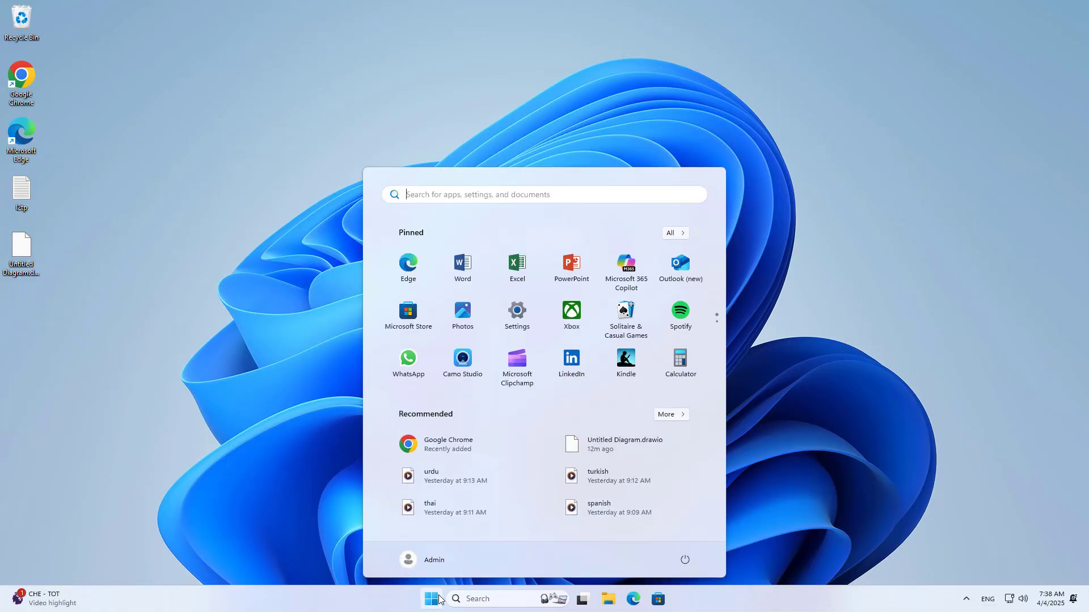
left_click(516, 323)
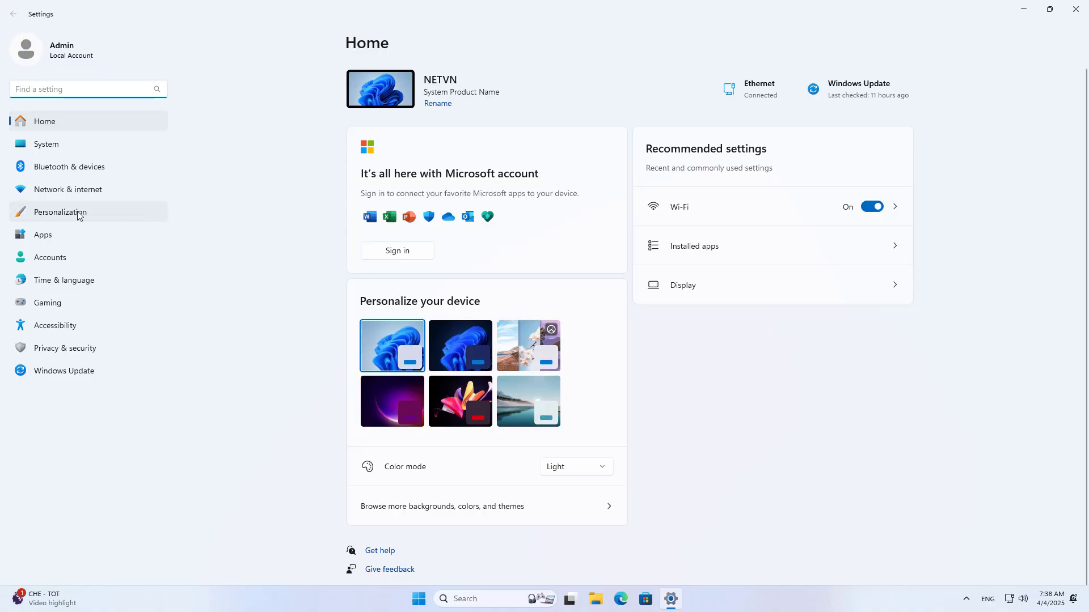
left_click(61, 194)
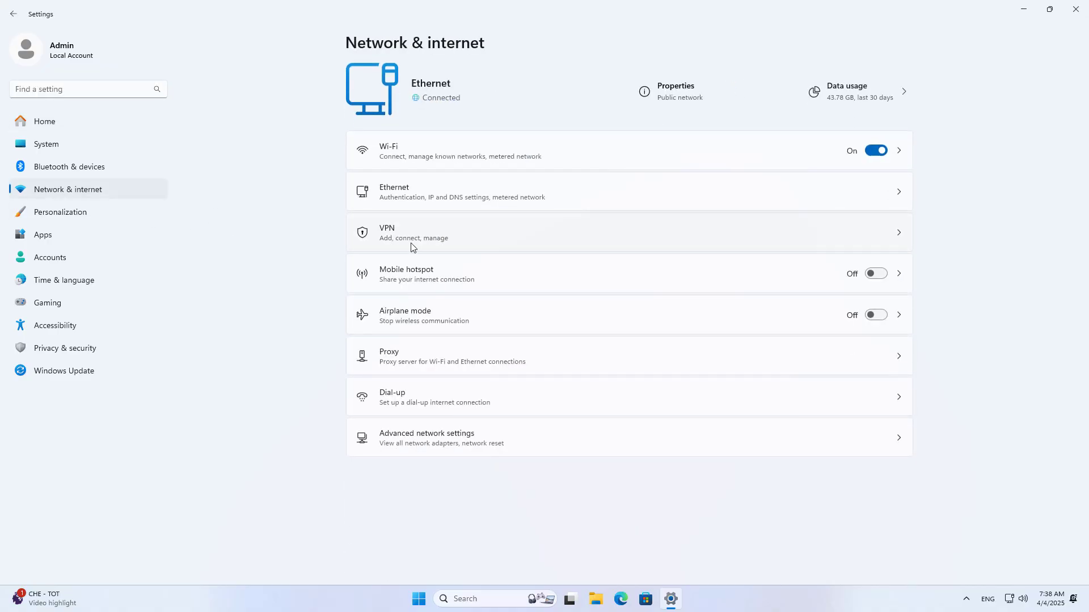
left_click(412, 247)
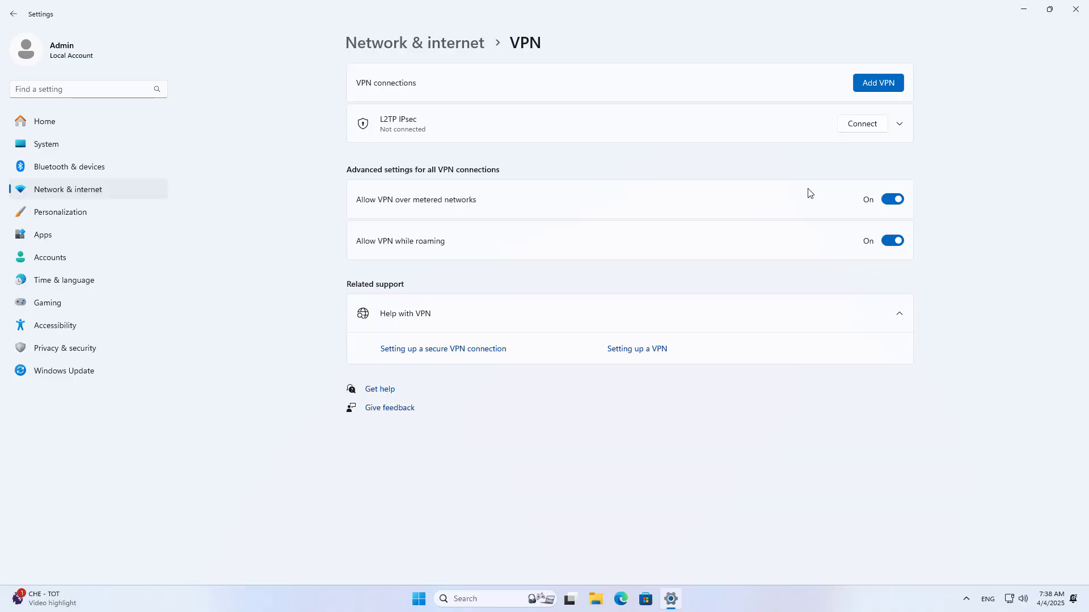
left_click(900, 124)
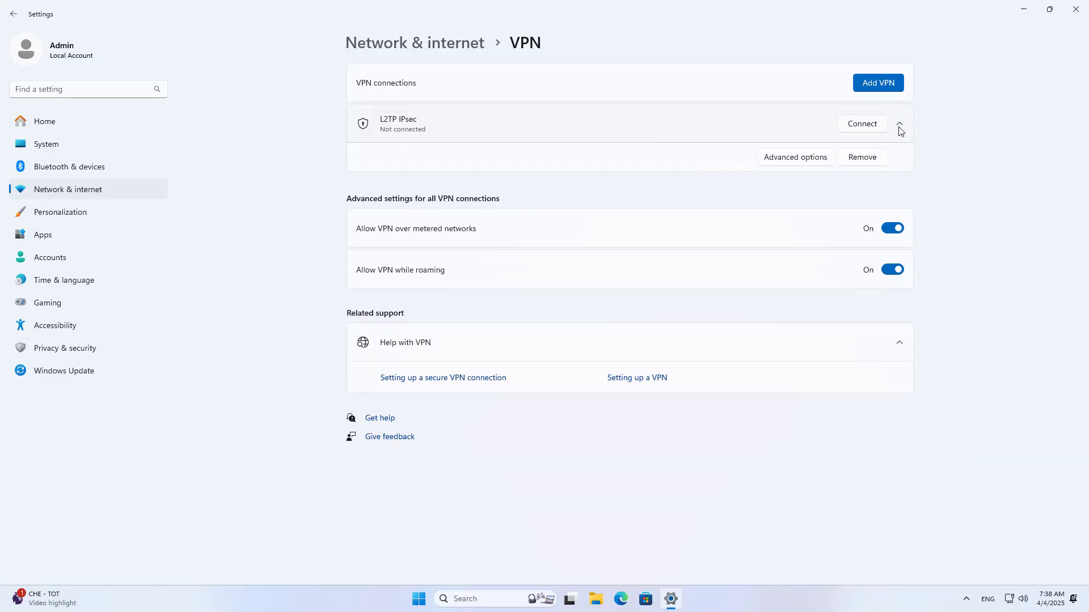
left_click(810, 161)
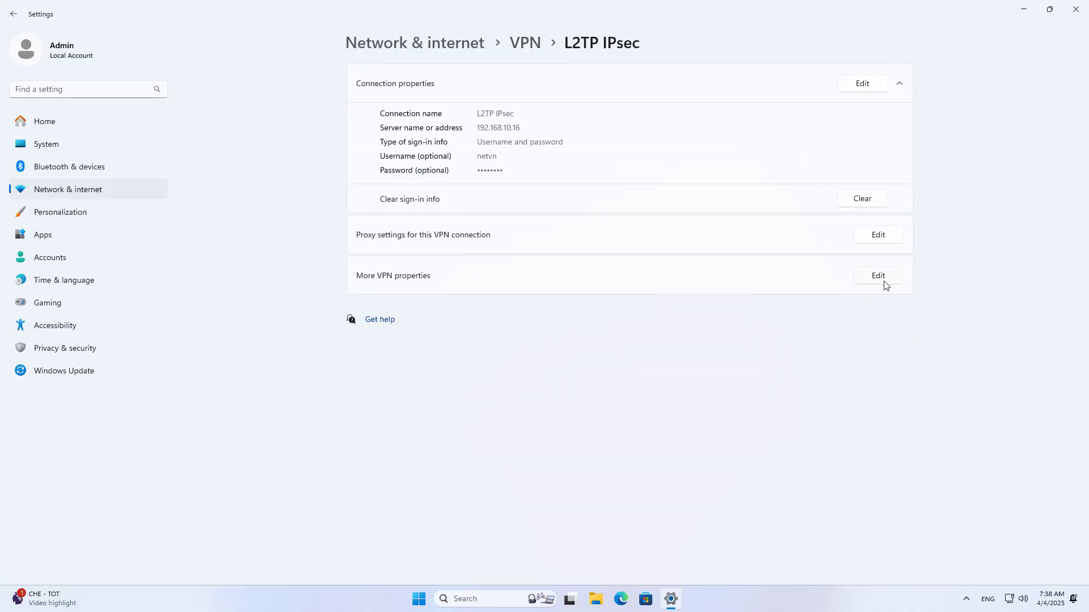
left_click(878, 276)
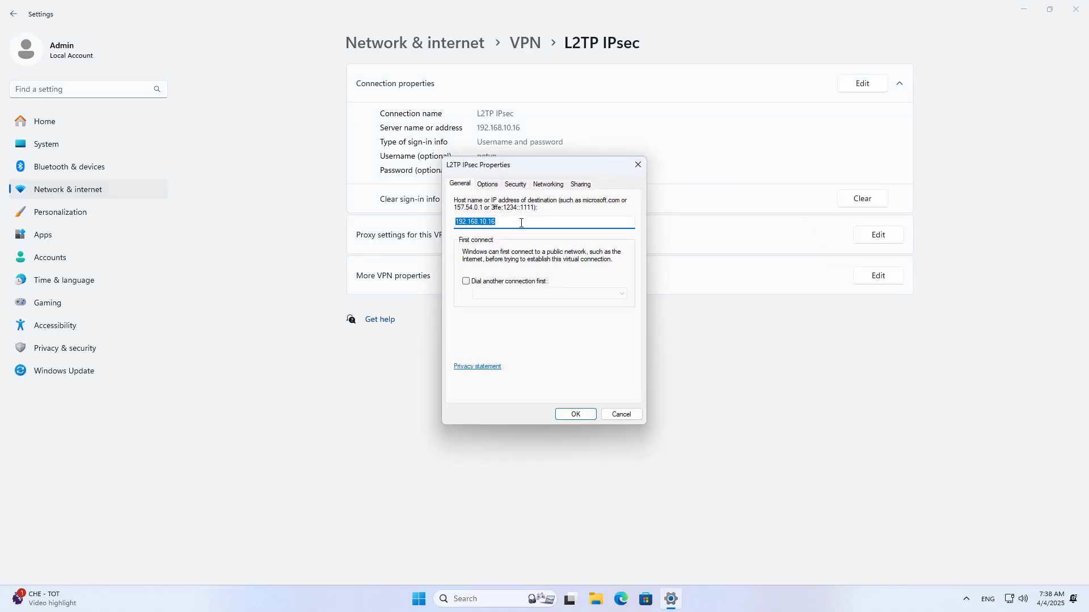
left_click_drag(521, 223, 460, 222)
left_click(620, 599)
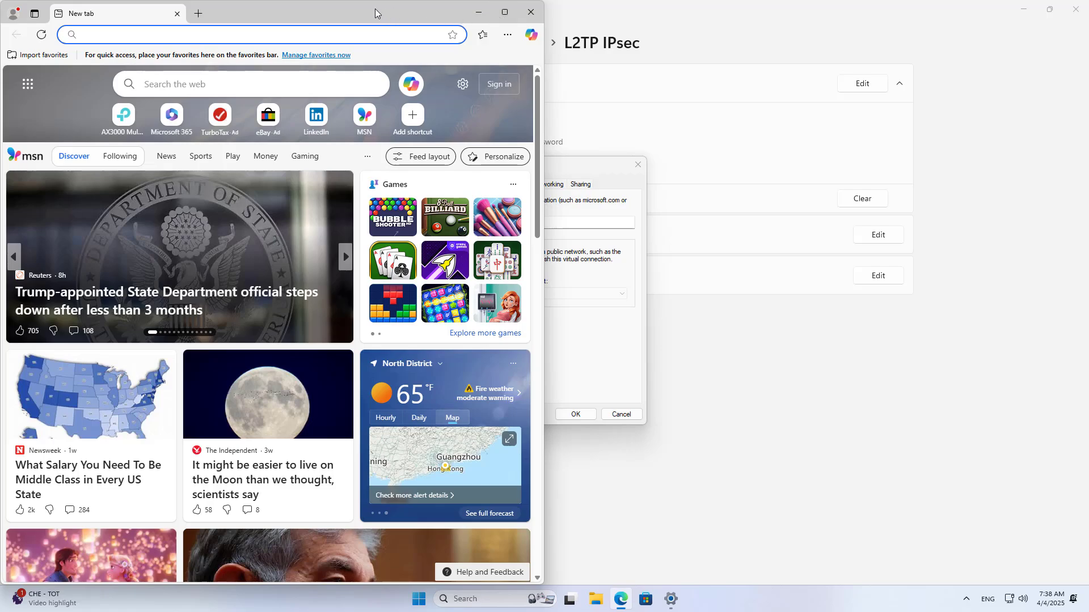
- Arrange Edge on the right half beside the VPN properties dialog on the left
left_click_drag(376, 12, 909, 34)
left_click_drag(493, 165, 238, 133)
left_click(624, 607)
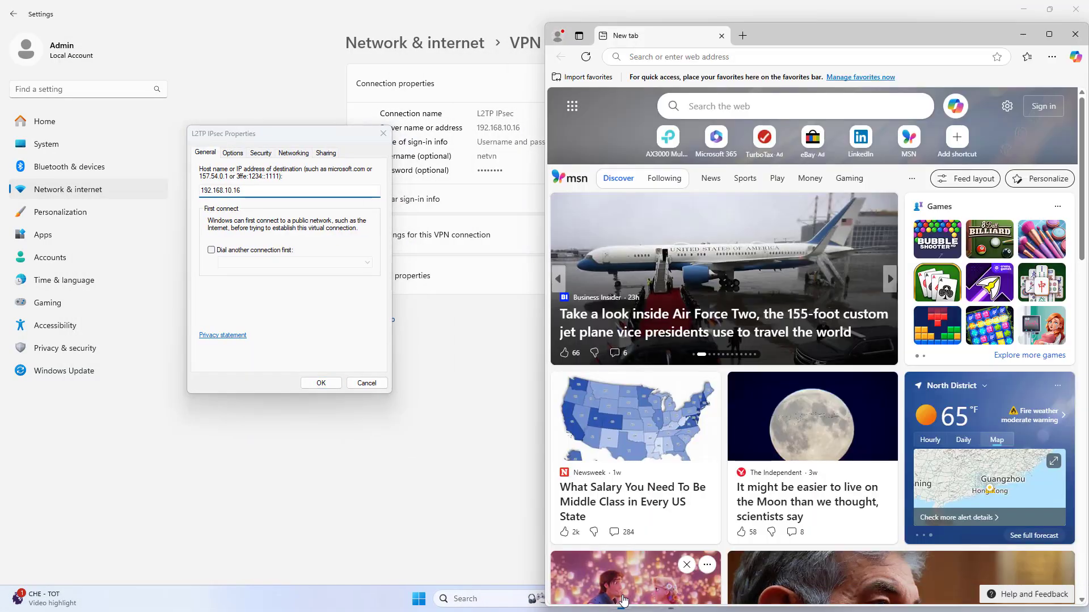
left_click(737, 35)
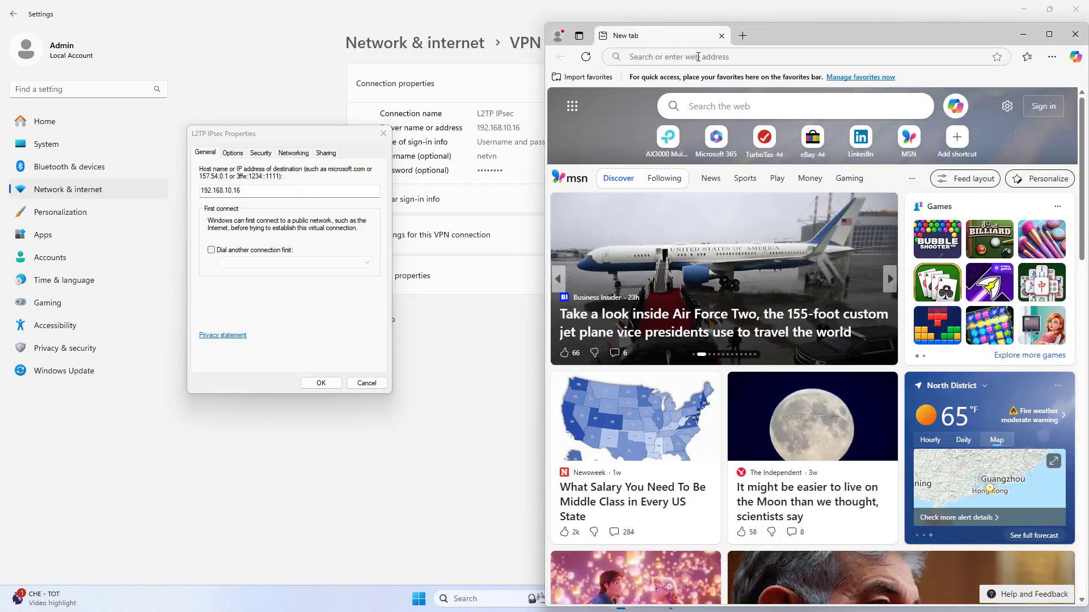
left_click(703, 56)
type("ping.eu")
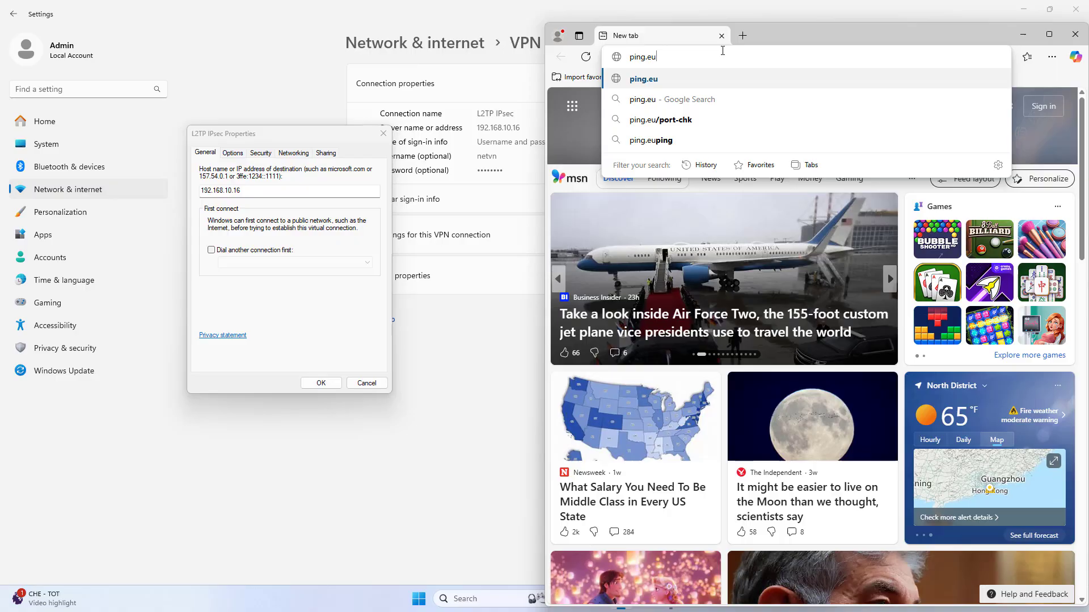
key("Return")
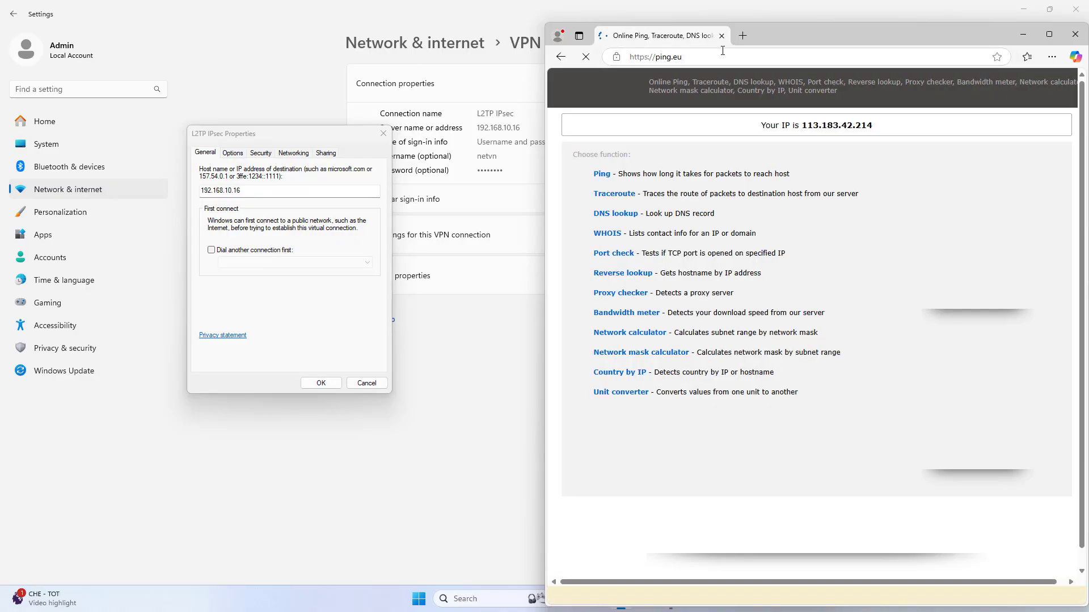
left_click_drag(760, 126, 899, 130)
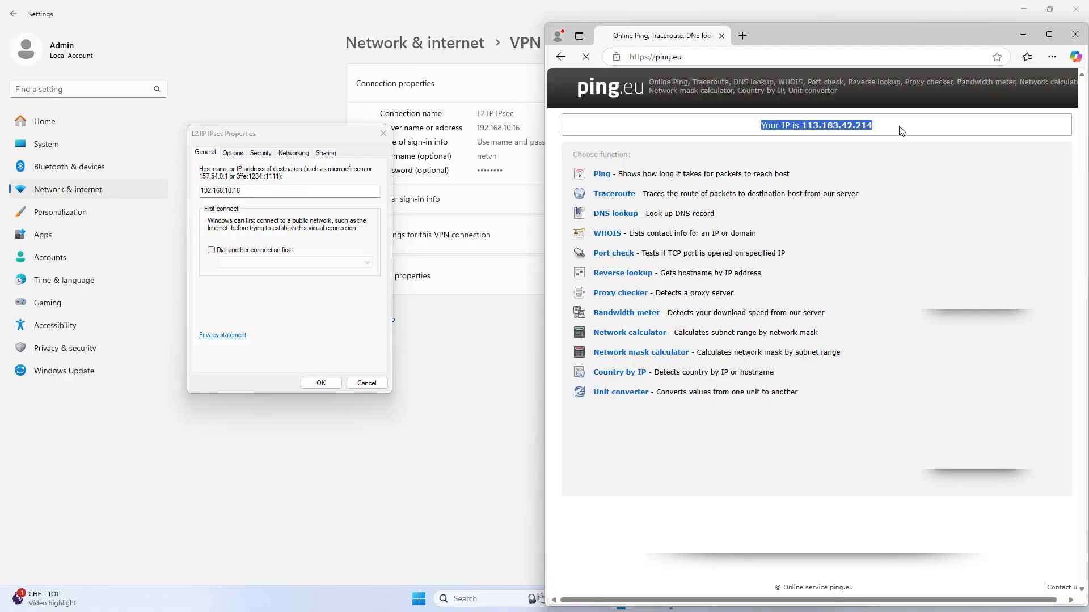
left_click(805, 126)
left_click_drag(801, 125, 884, 135)
key("super+c")
- Paste 113.183.42.214 as the L2TP IPsec server address and save the properties
left_click(258, 191)
right_click(233, 191)
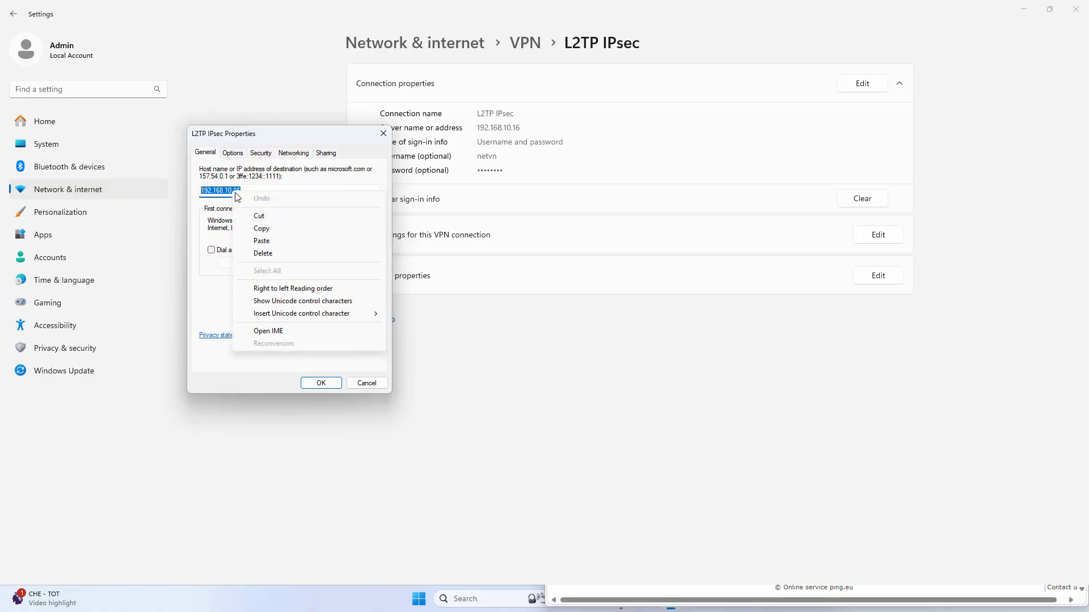
left_click(261, 241)
left_click_drag(245, 190, 199, 190)
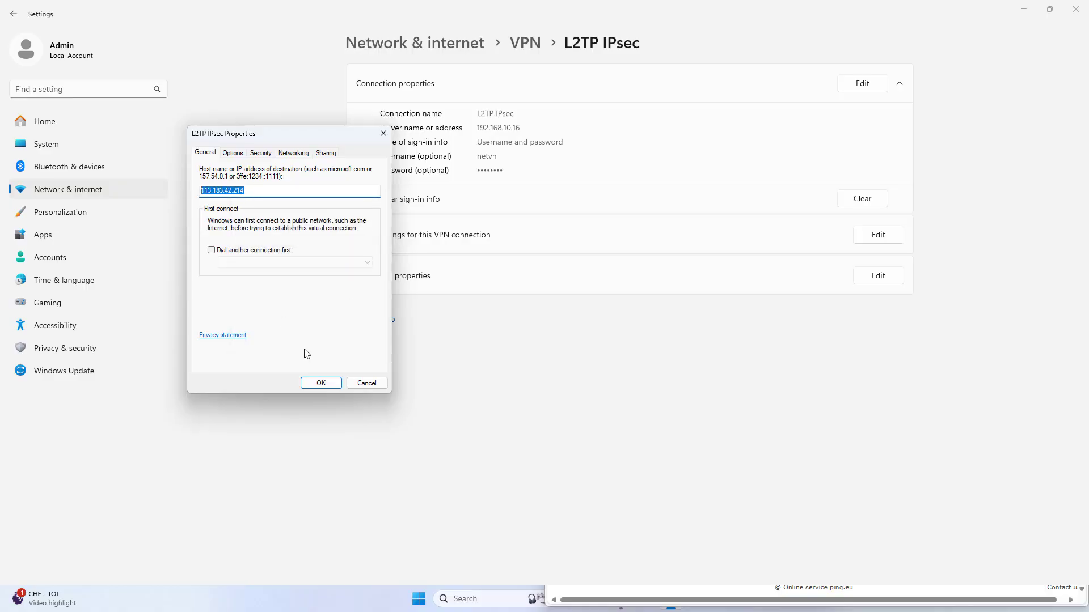
left_click(321, 384)
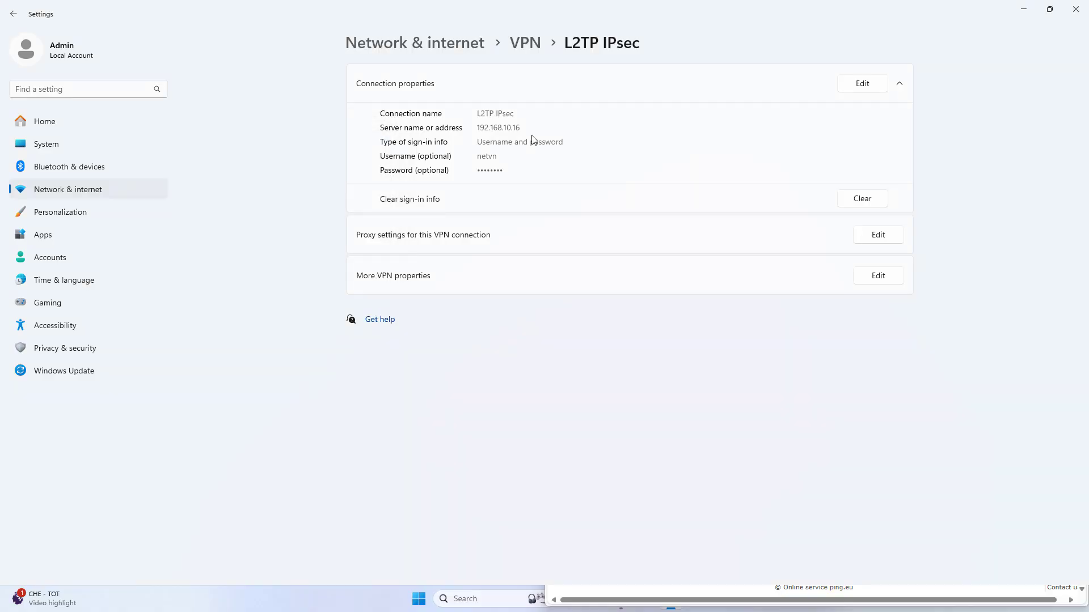
- Reopen the L2TP IPsec VPN properties to verify the new server address, then close them
left_click(525, 43)
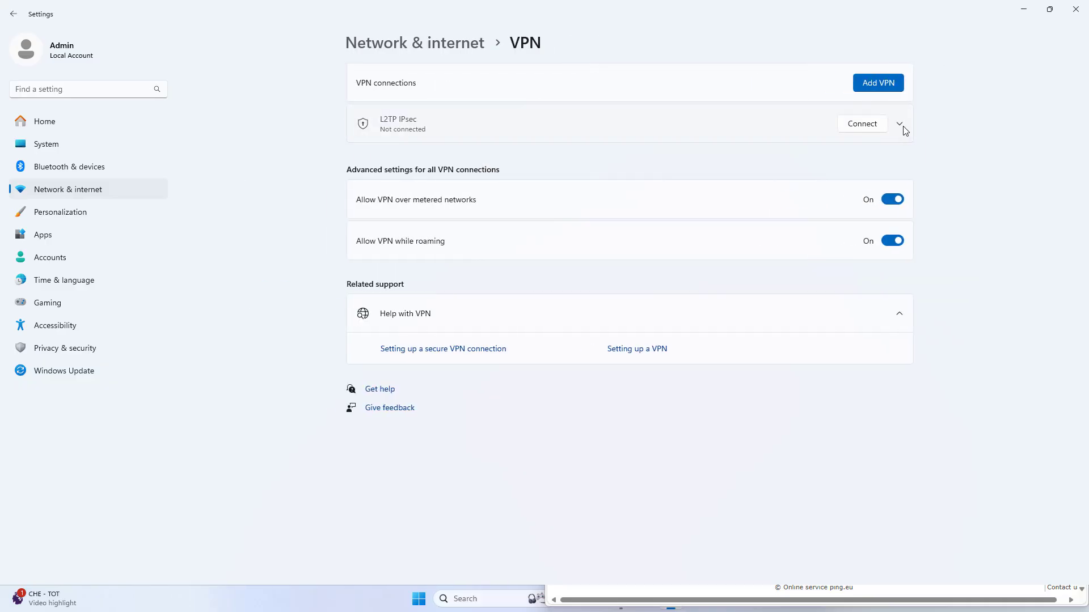
left_click(905, 131)
left_click(806, 161)
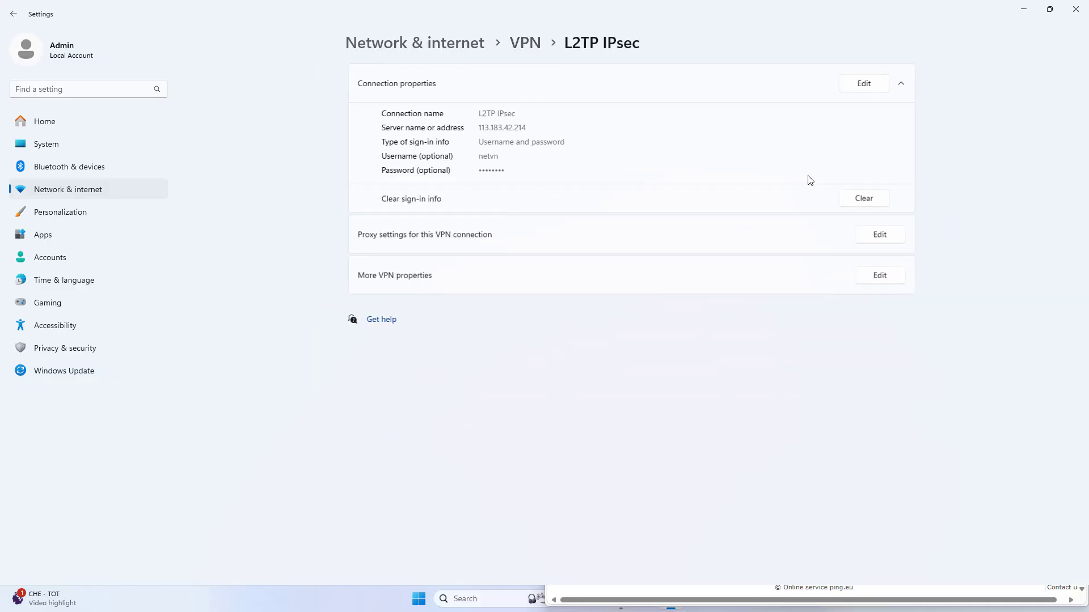
left_click(875, 278)
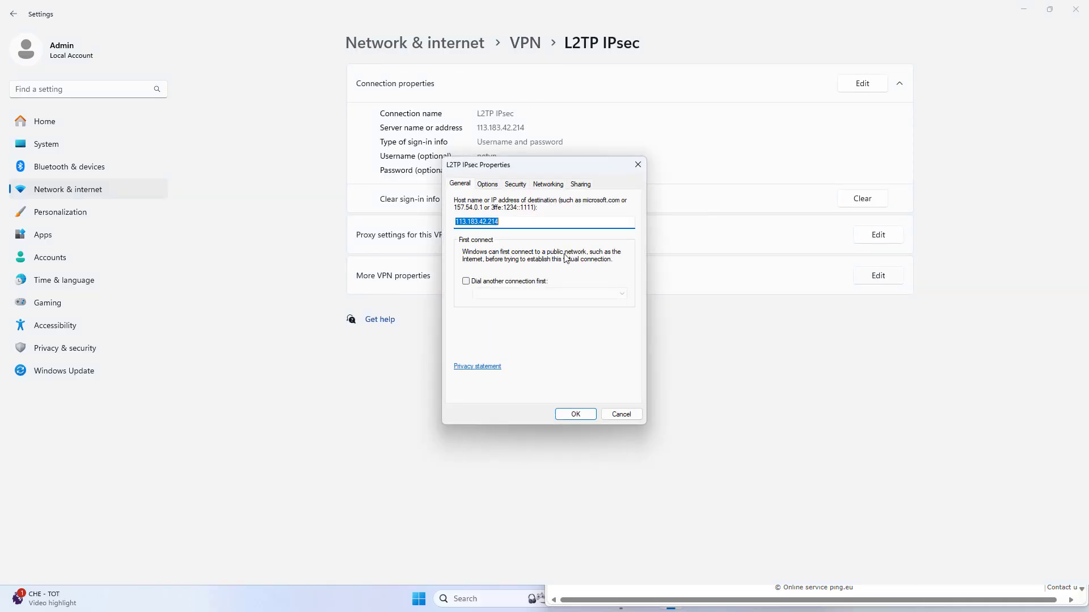
left_click(590, 414)
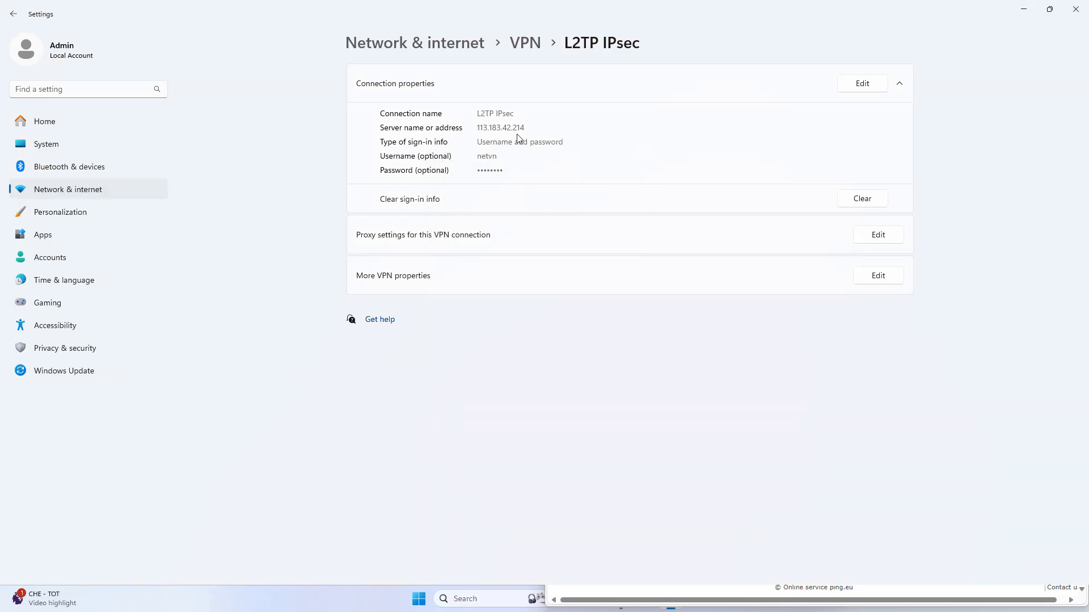
- Close Settings and the browser, then disable the Ethernet adapter via ncpa.cpl
left_click(1076, 9)
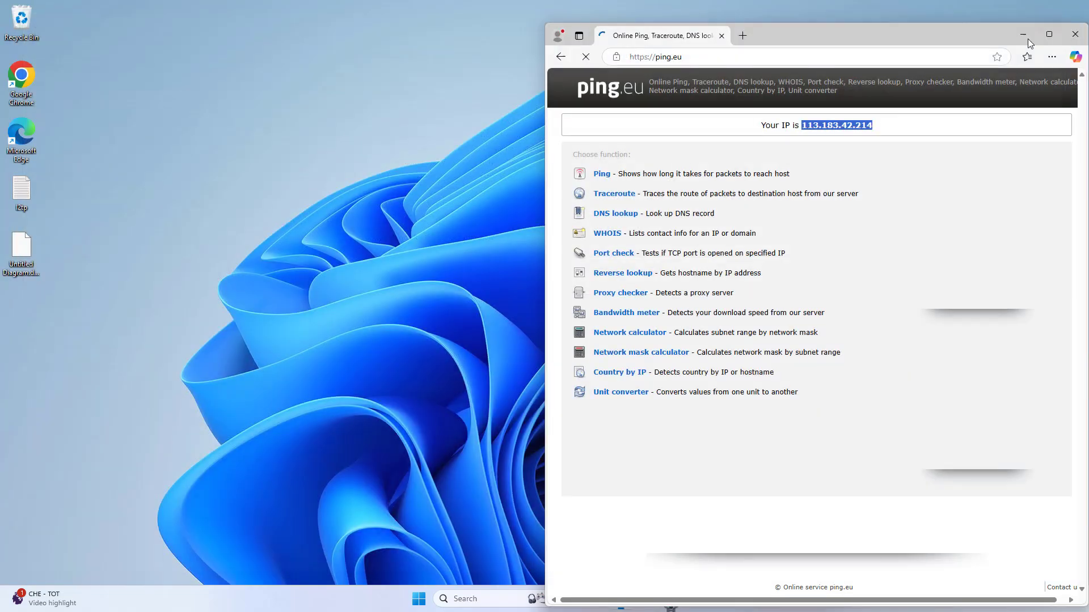
left_click(1075, 34)
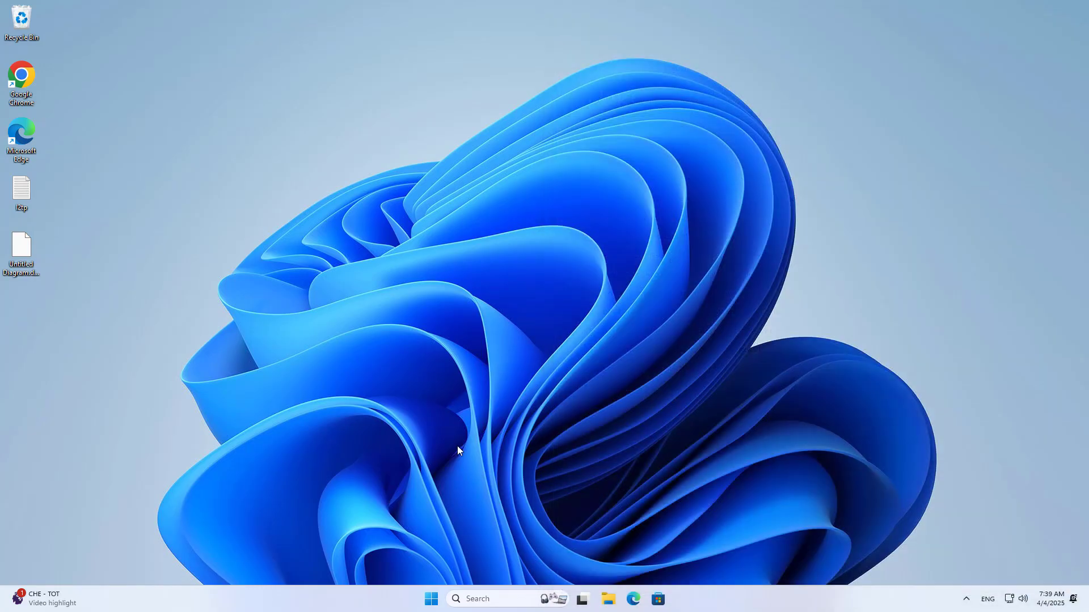
left_click(512, 603)
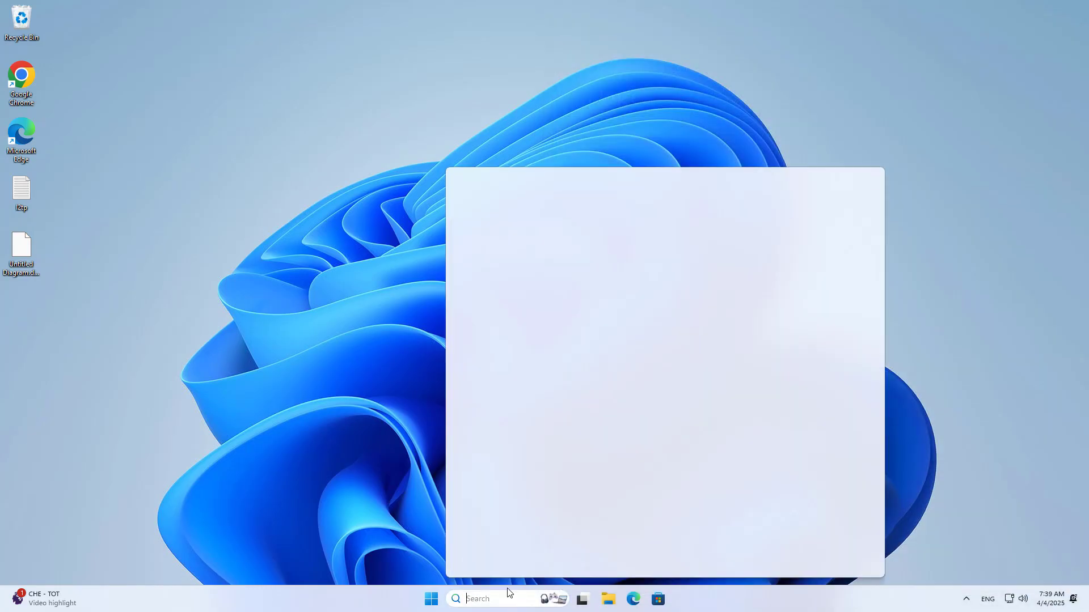
type("ncpa.cpl")
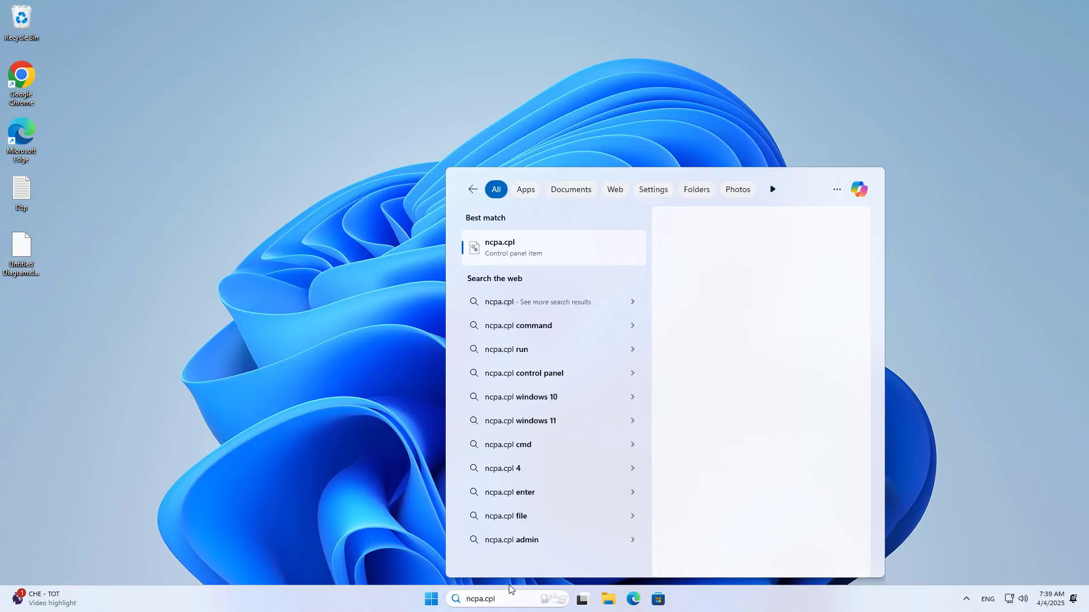
key("Return")
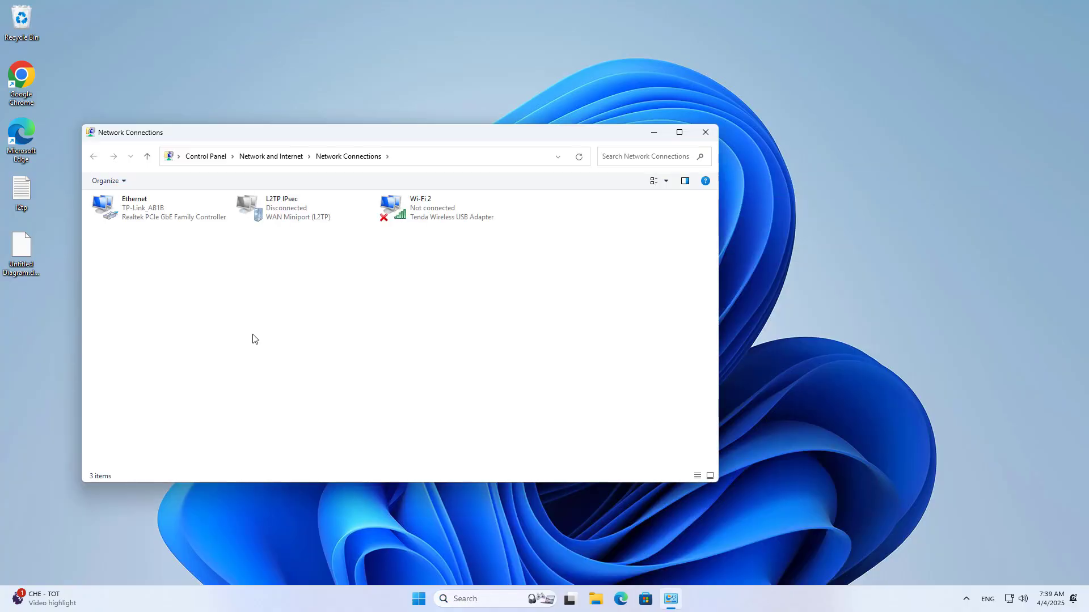
left_click(147, 216)
right_click(146, 215)
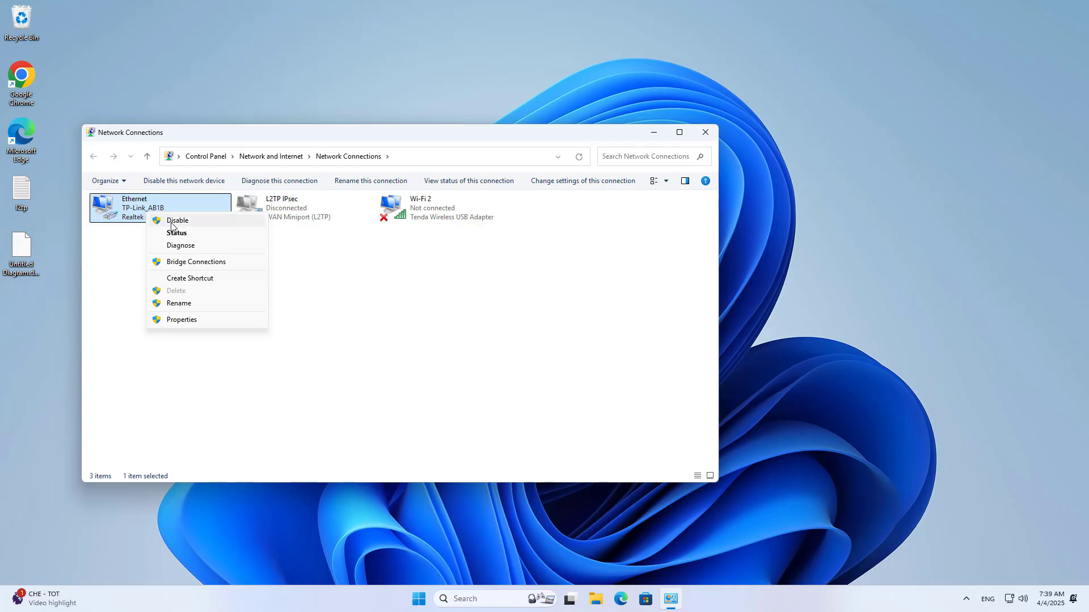
left_click(171, 222)
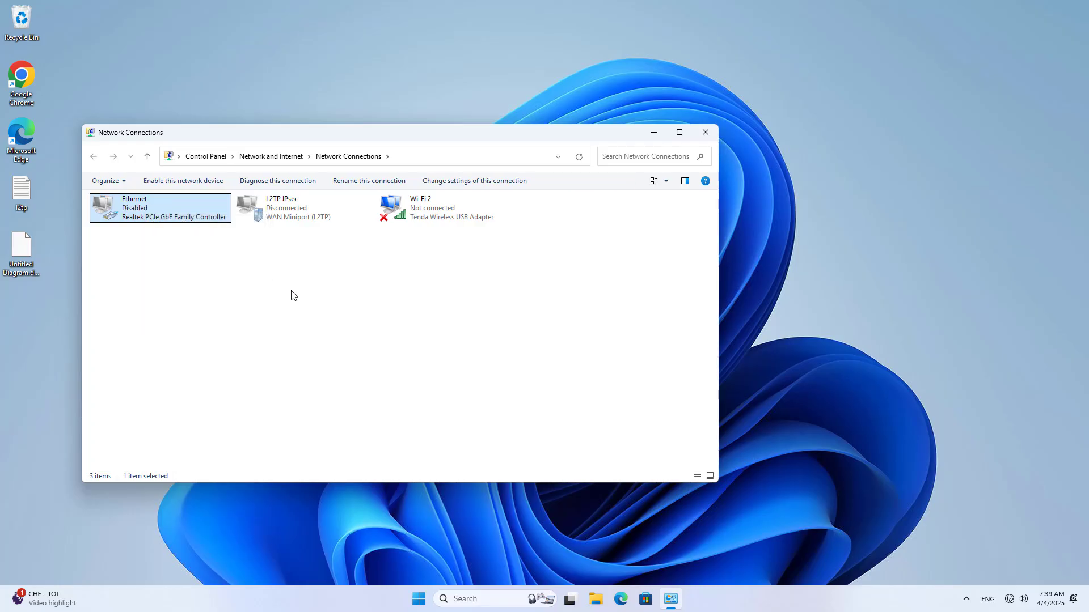
- Connect the Wi-Fi 2 adapter to the Redmi 13 hotspot and close Network Connections
left_click(399, 213)
right_click(404, 216)
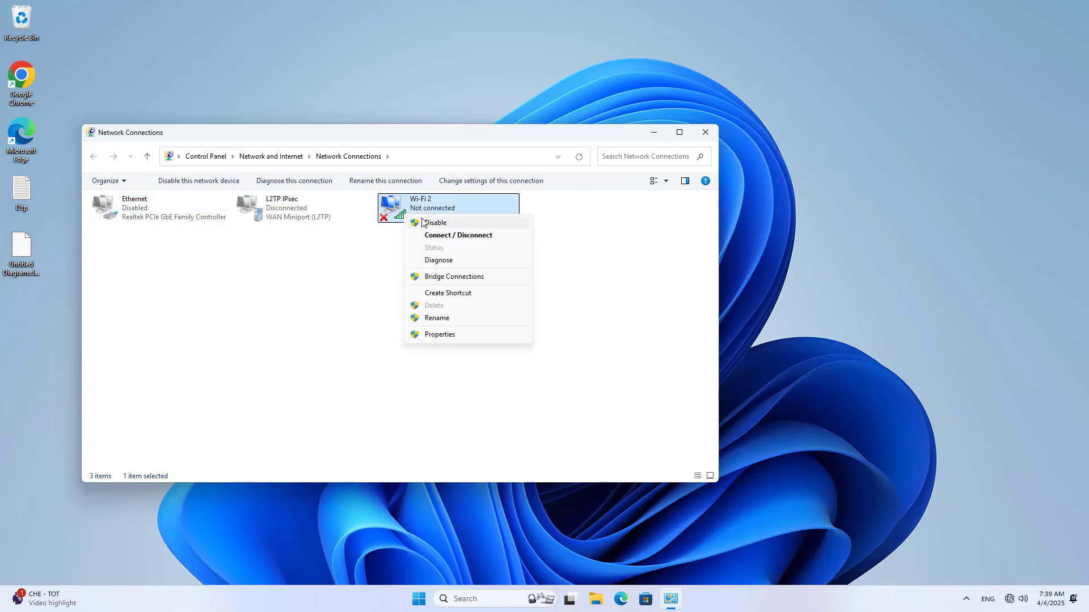
left_click(459, 233)
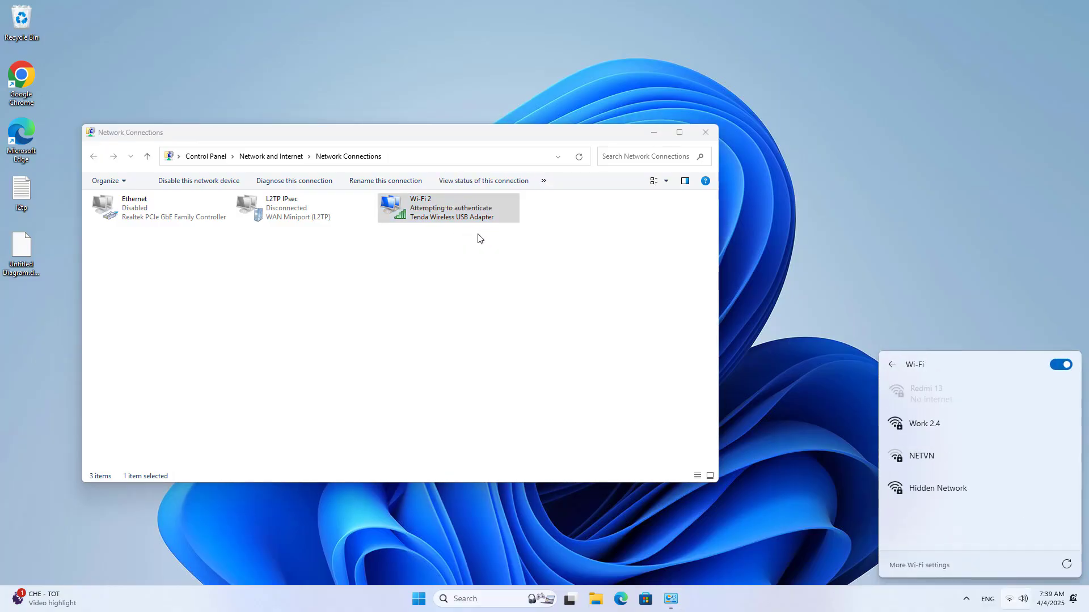
left_click(958, 402)
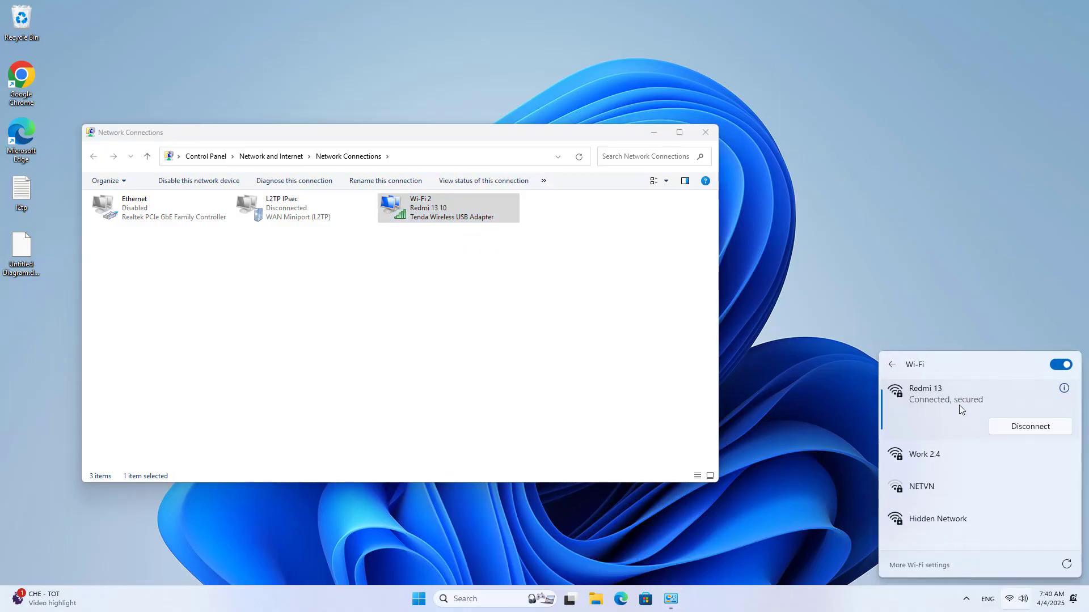
left_click(704, 132)
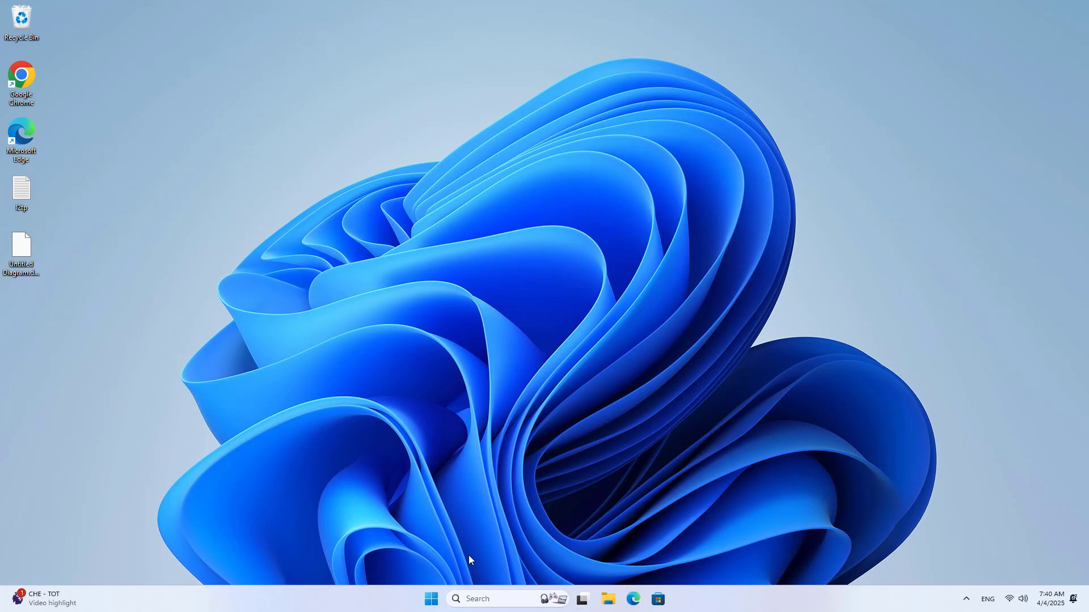
- Move the Public IP 113.183.42.214 label onto the Main router in the diagram
left_click(432, 599)
left_click(685, 567)
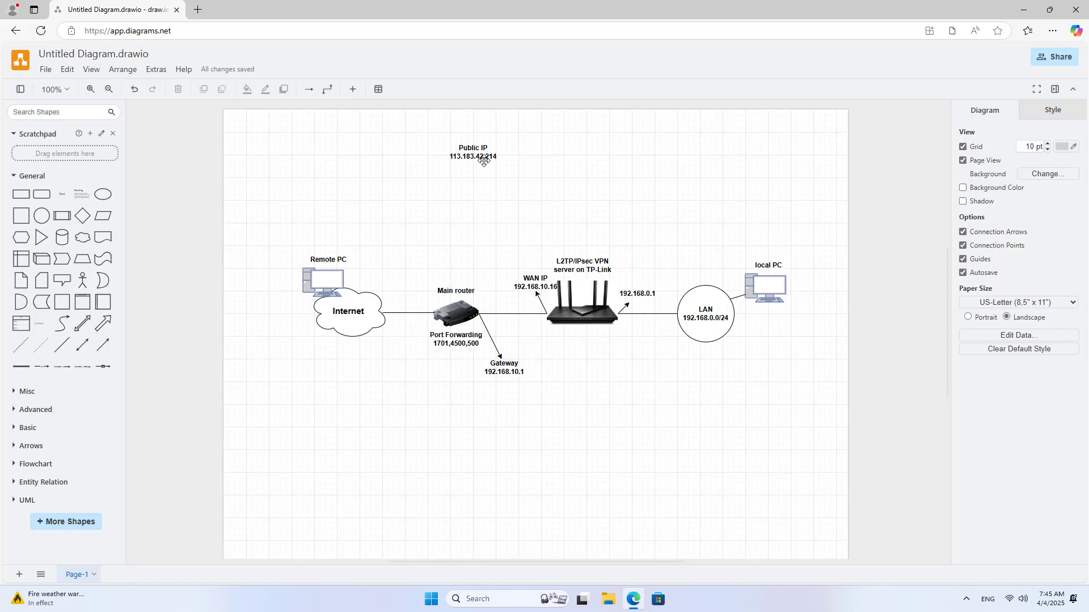
left_click(482, 156)
left_click_drag(473, 152, 457, 276)
left_click(508, 199)
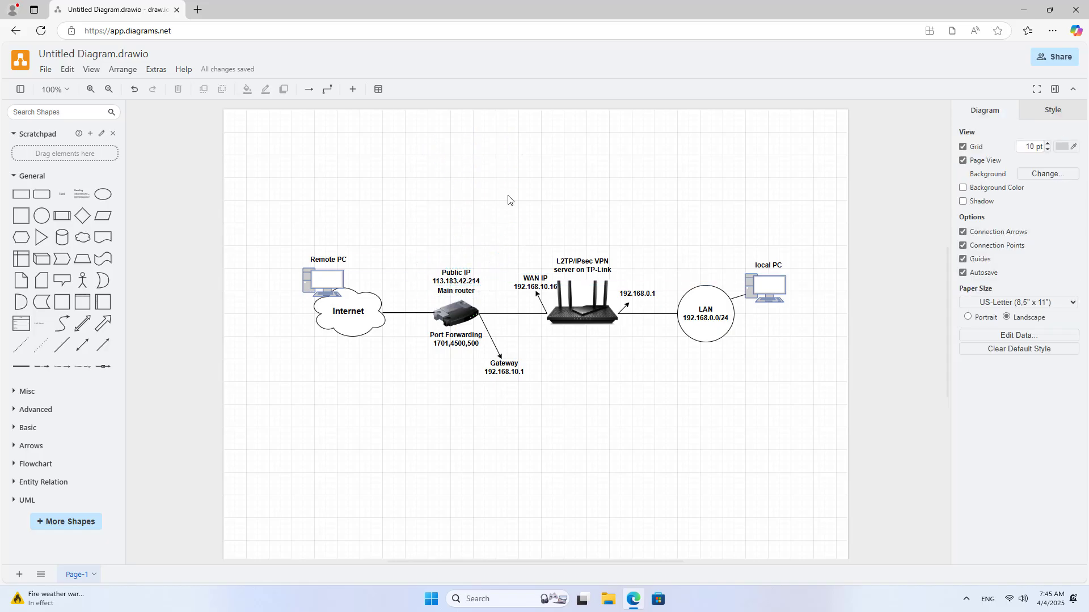
- Confirm in Quick Settings that Wi-Fi is still on Redmi 13, then restore the browser
left_click(1024, 9)
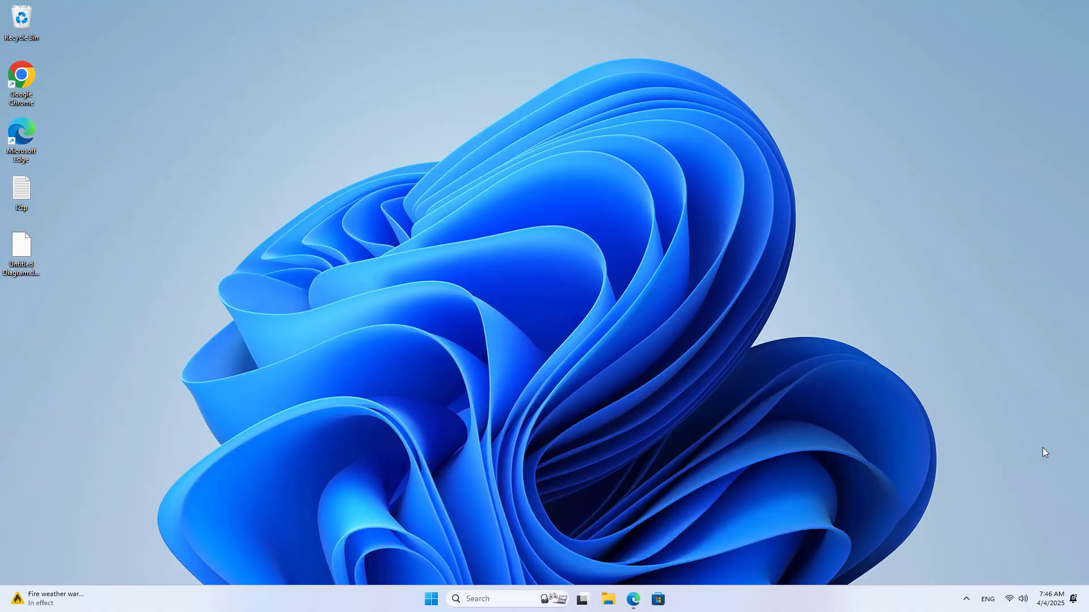
left_click(1012, 605)
left_click(932, 413)
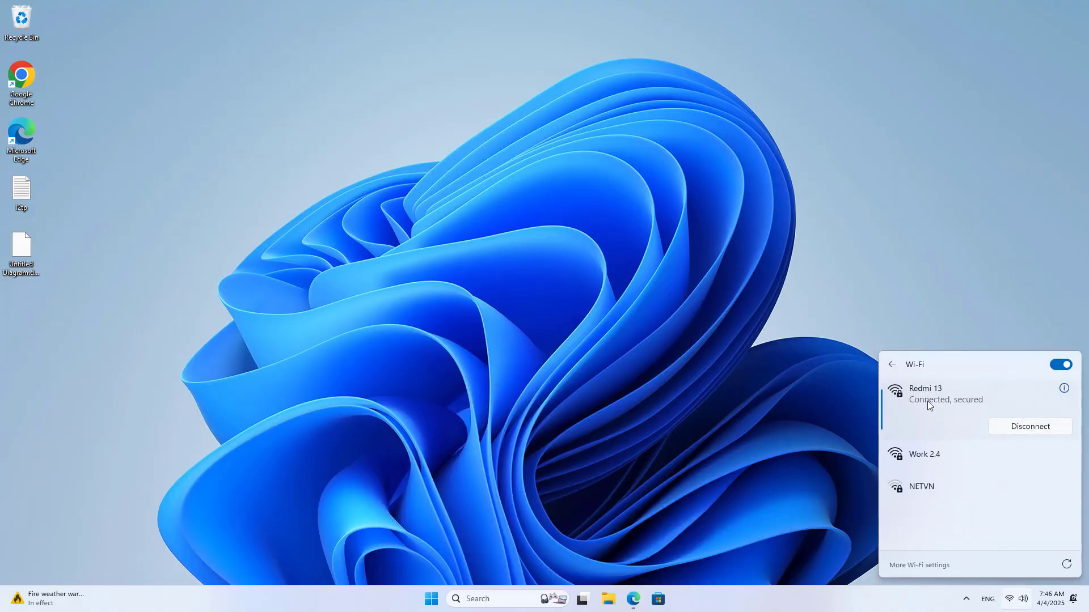
left_click(728, 389)
left_click(633, 599)
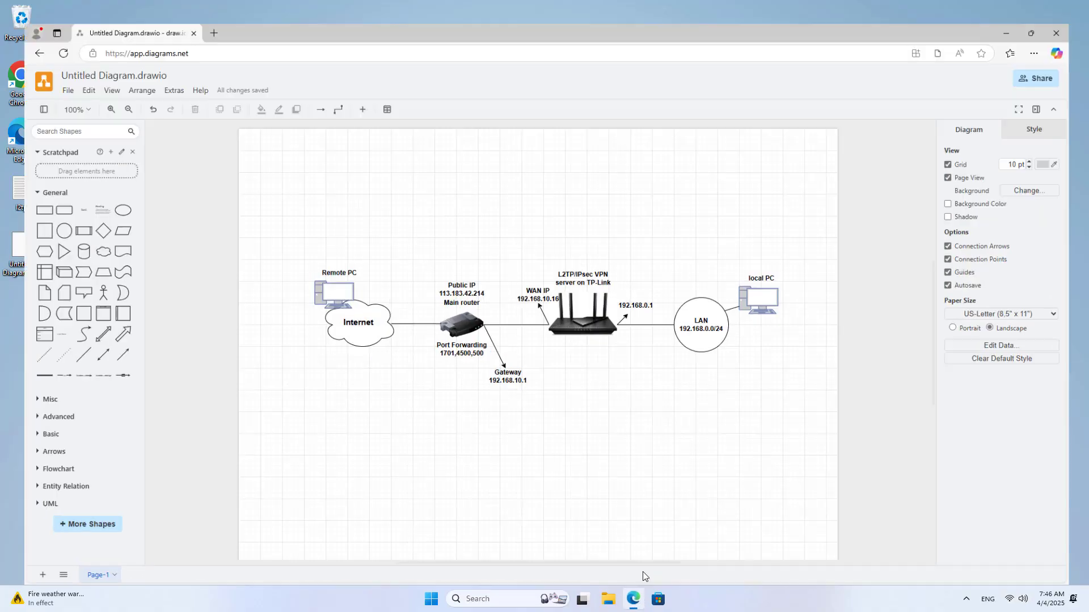
- Open ping.eu in a new tab and select the hotspot's public IP 113.185.40.55
left_click(193, 11)
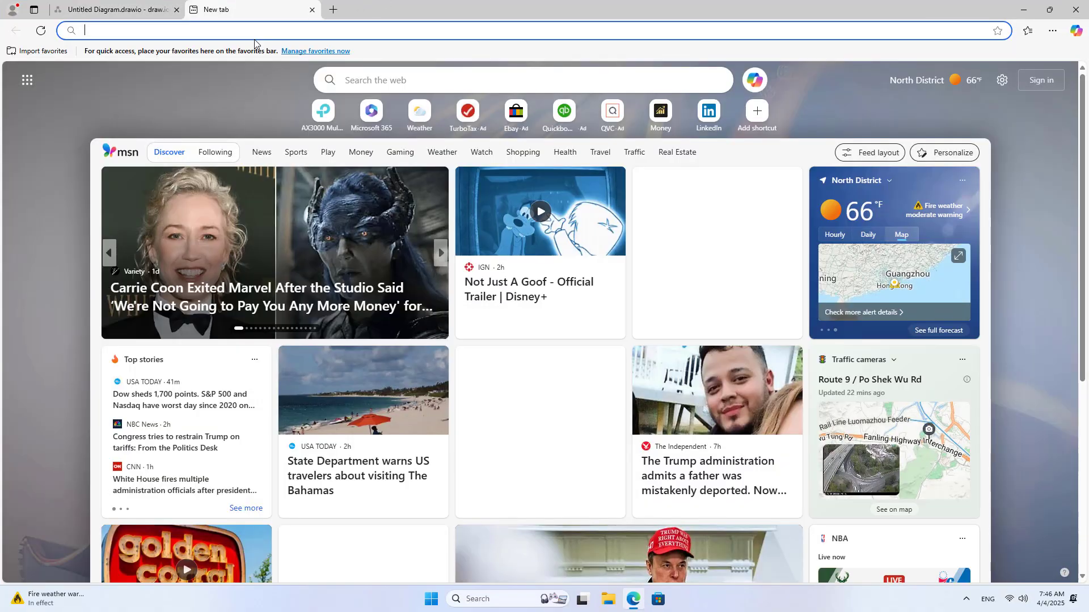
type("ping")
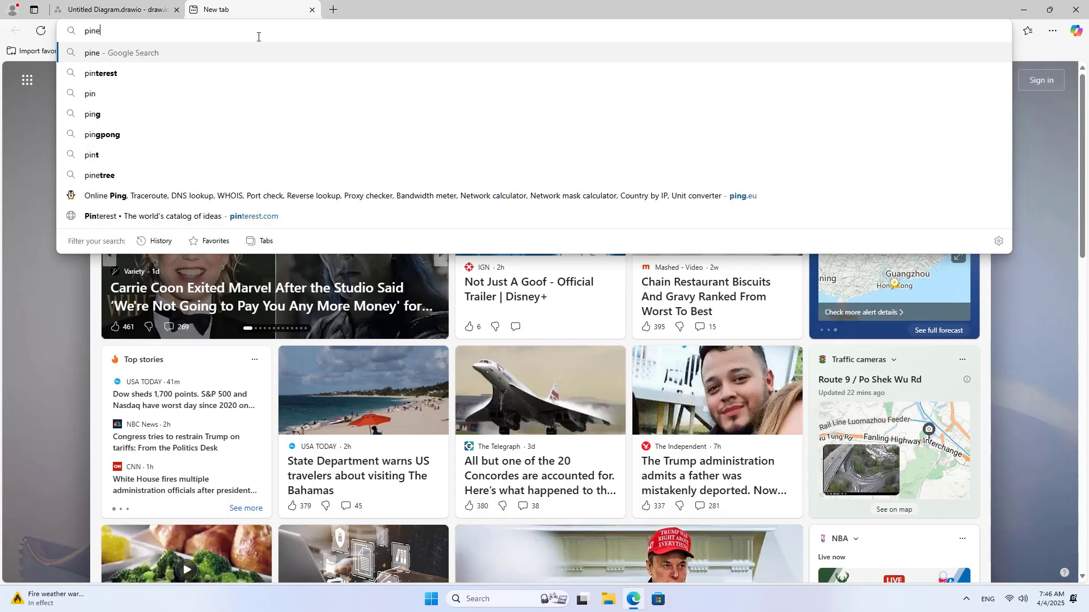
type(".eu")
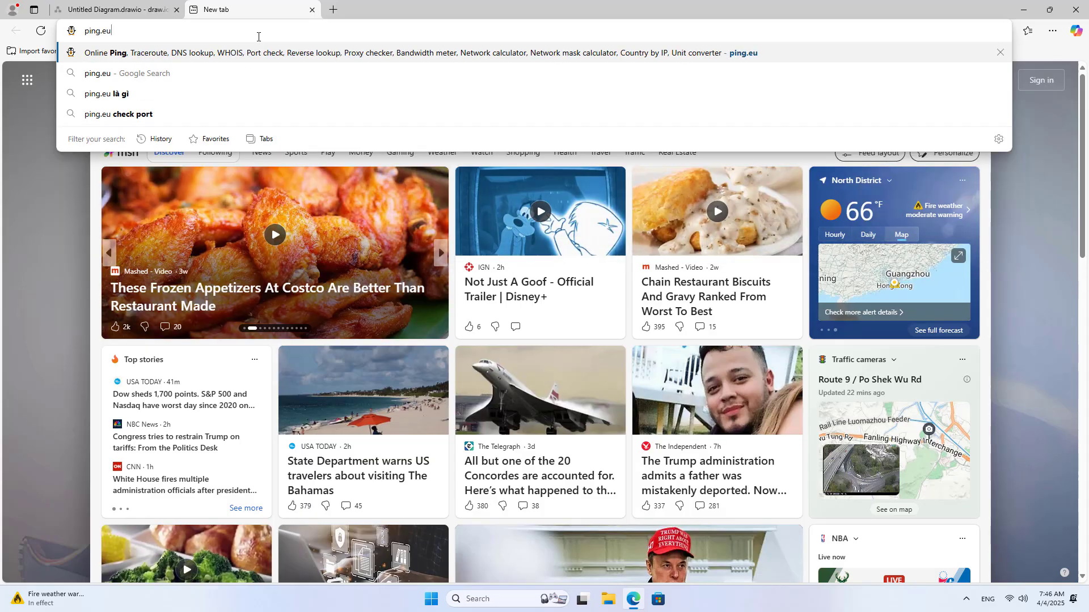
key("Return")
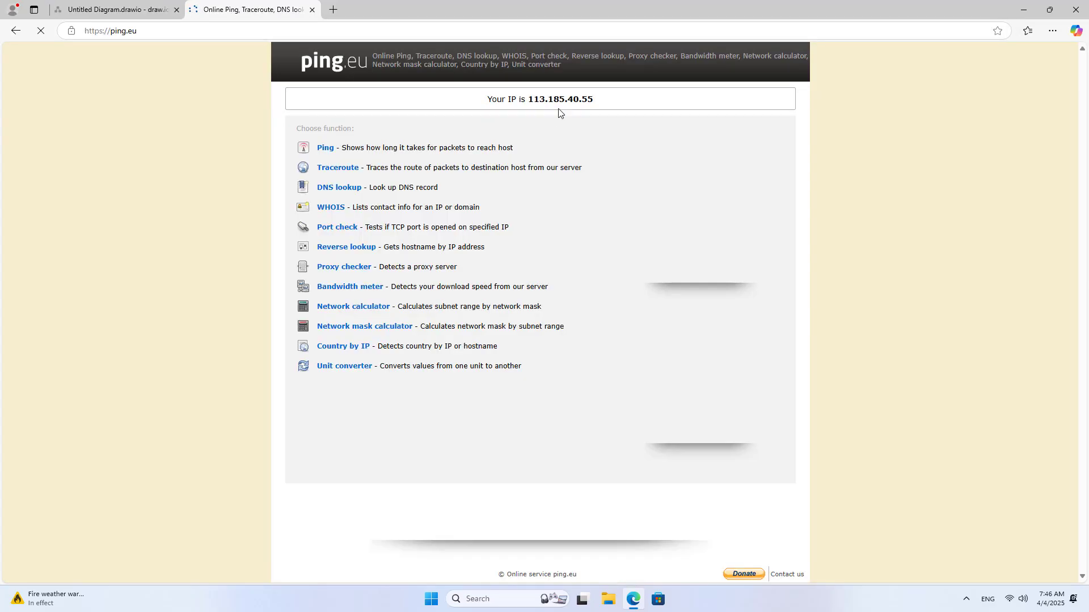
left_click_drag(555, 99, 594, 100)
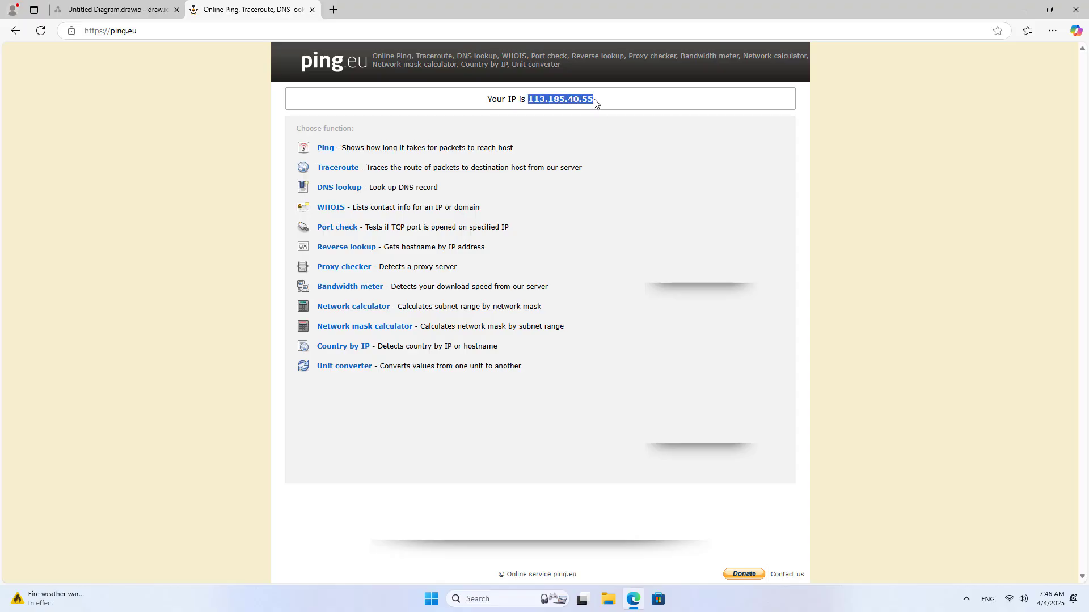
left_click(148, 10)
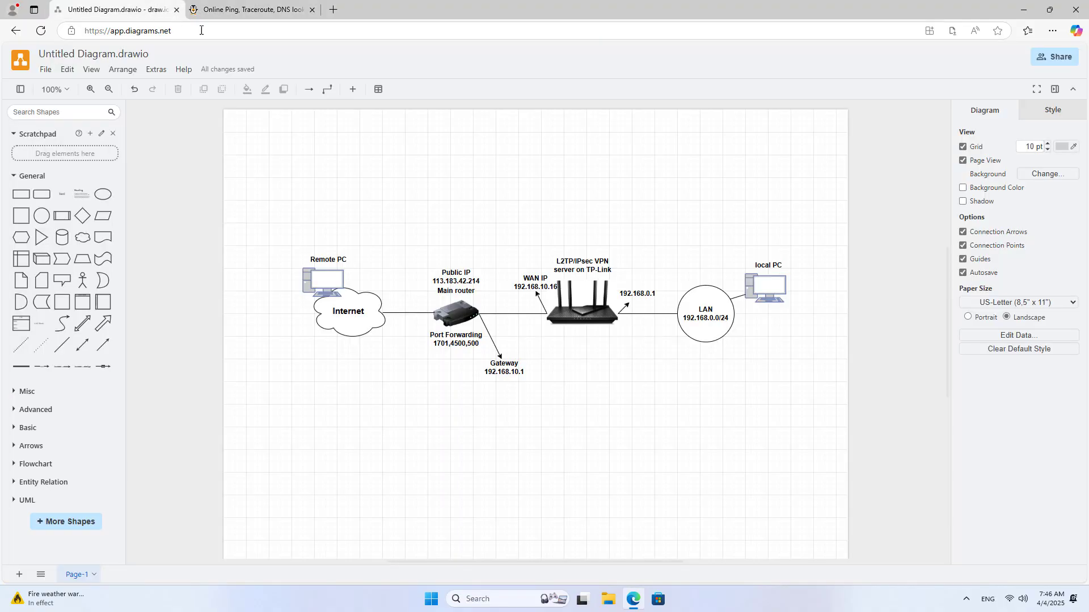
type("Public IP 113.185.40.55")
left_click_drag(445, 156, 330, 251)
left_click(371, 252)
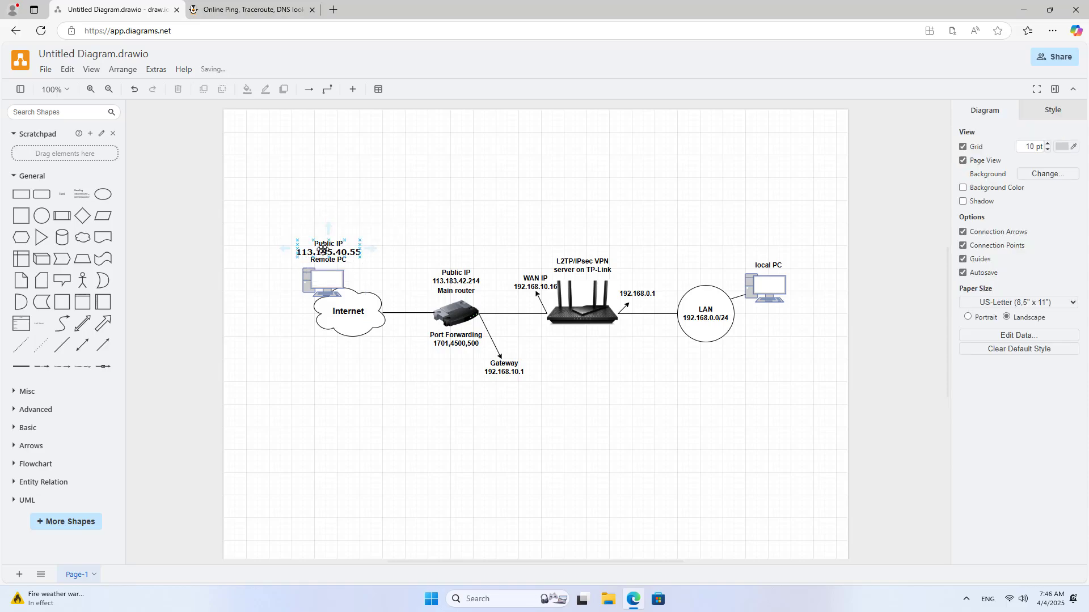
left_click(356, 252)
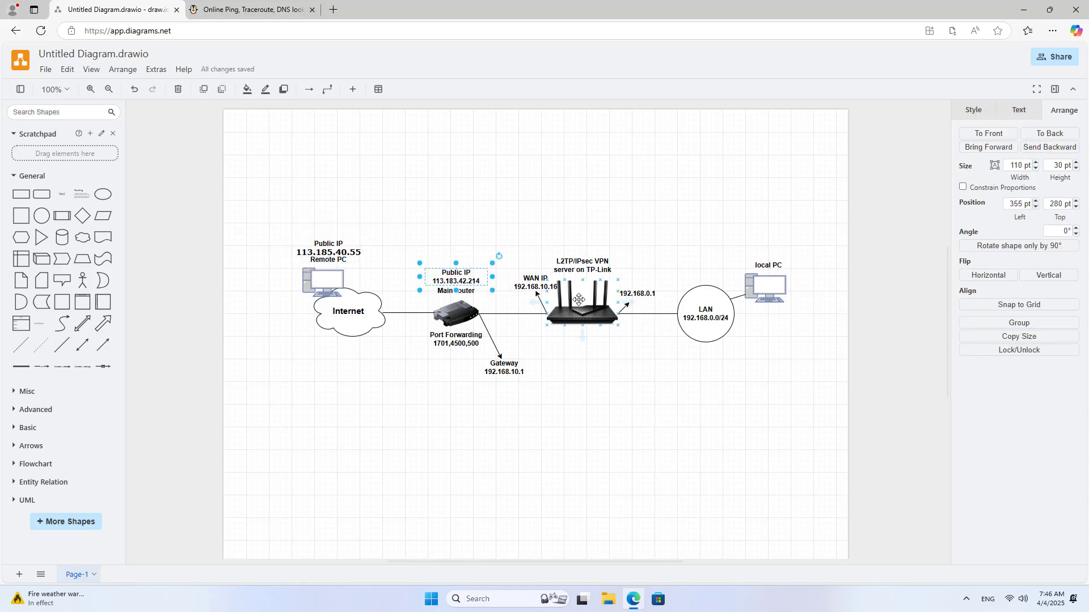
left_click(584, 300)
left_click(614, 404)
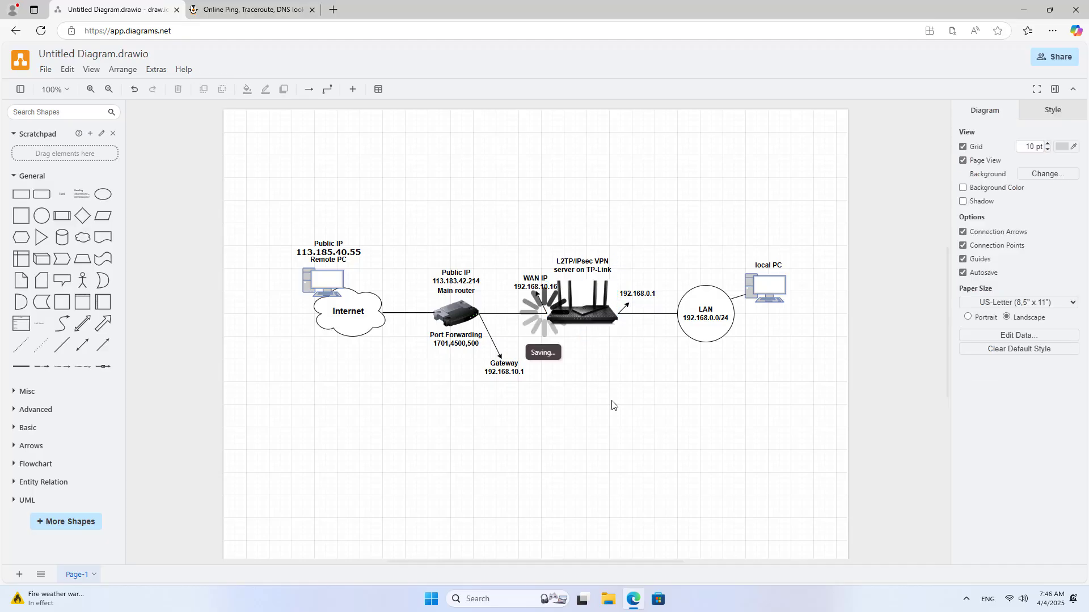
left_click(1024, 10)
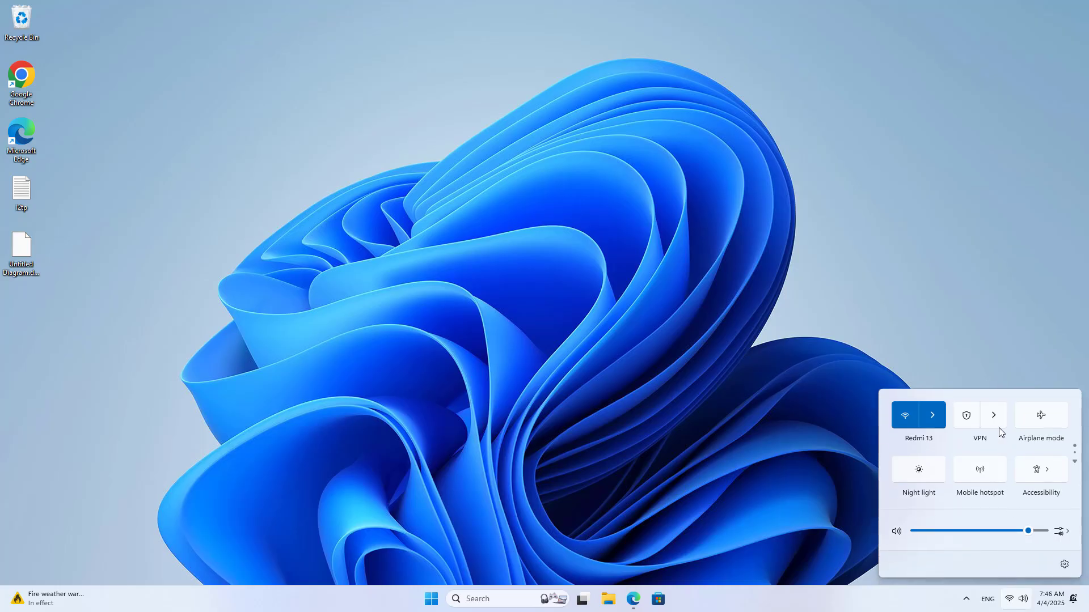
- Connect the L2TP IPsec VPN over the hotspot and close the quick settings flyout
left_click(995, 419)
left_click(996, 420)
left_click(1015, 428)
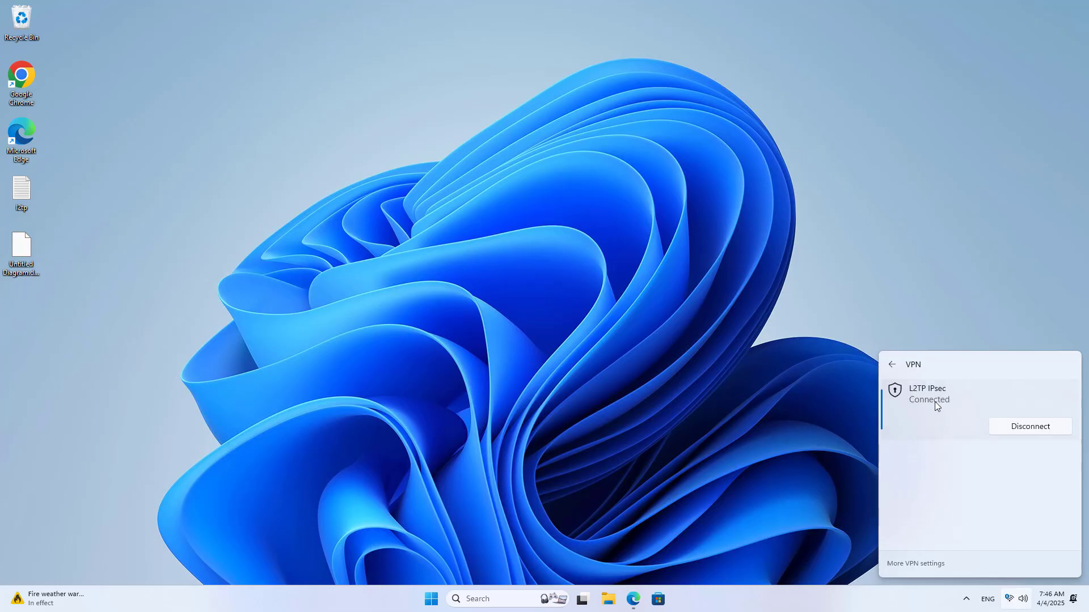
left_click(627, 423)
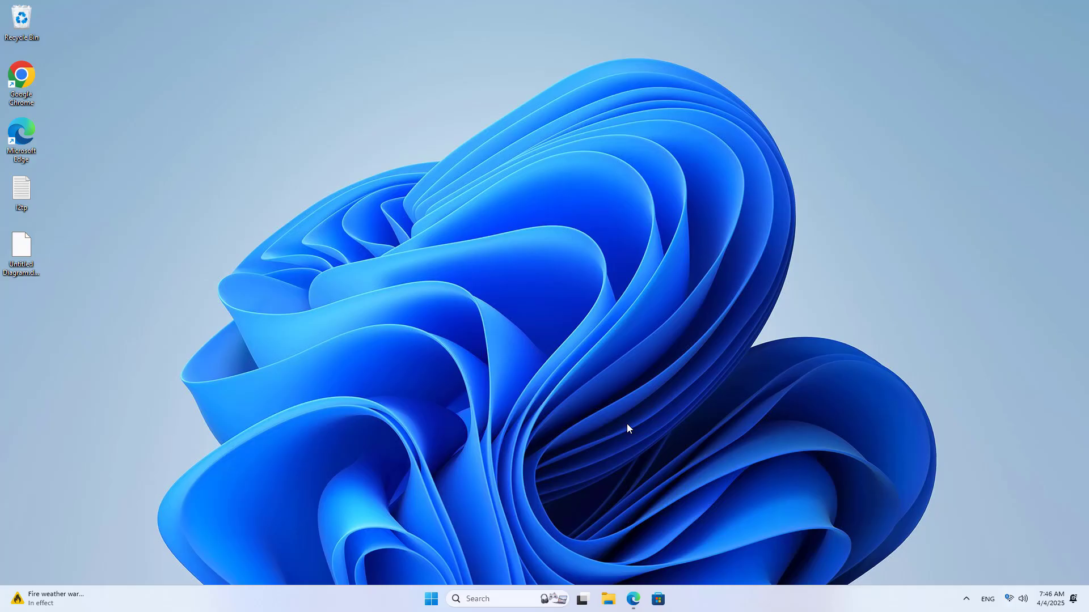
- Change the diagram's NAS label to 192.168.0.51, then switch to Command Prompt
left_click(633, 599)
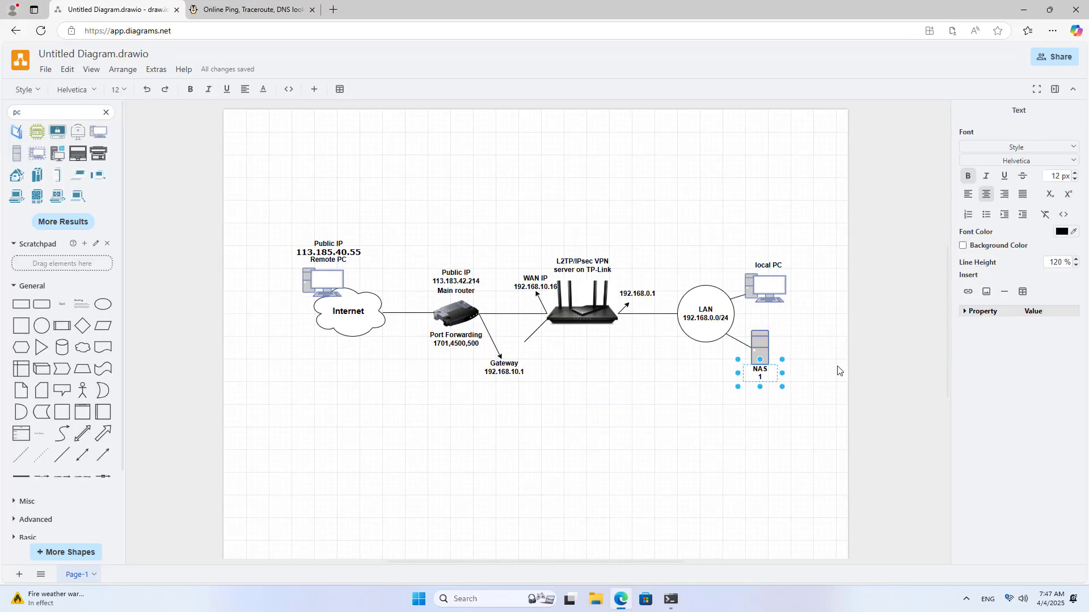
type("68.0.51")
left_click(812, 377)
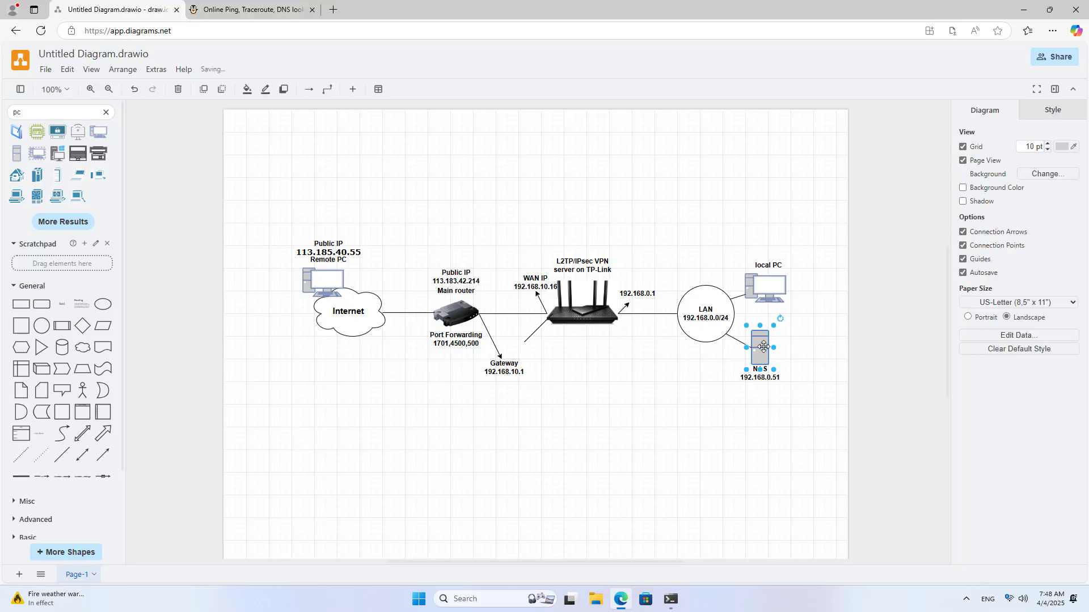
left_click(755, 373)
left_click(755, 375)
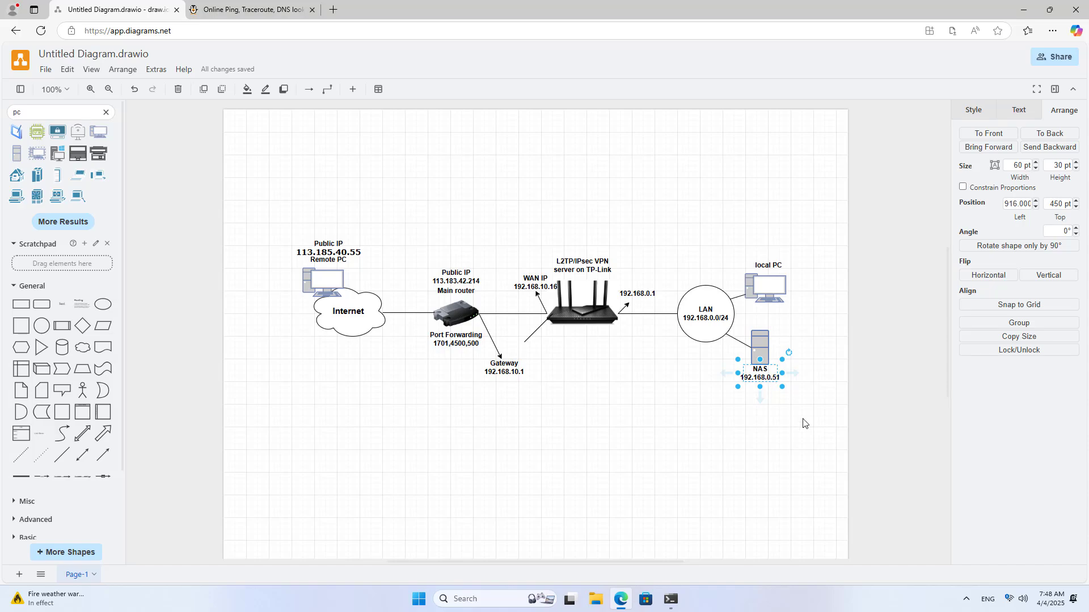
left_click(671, 599)
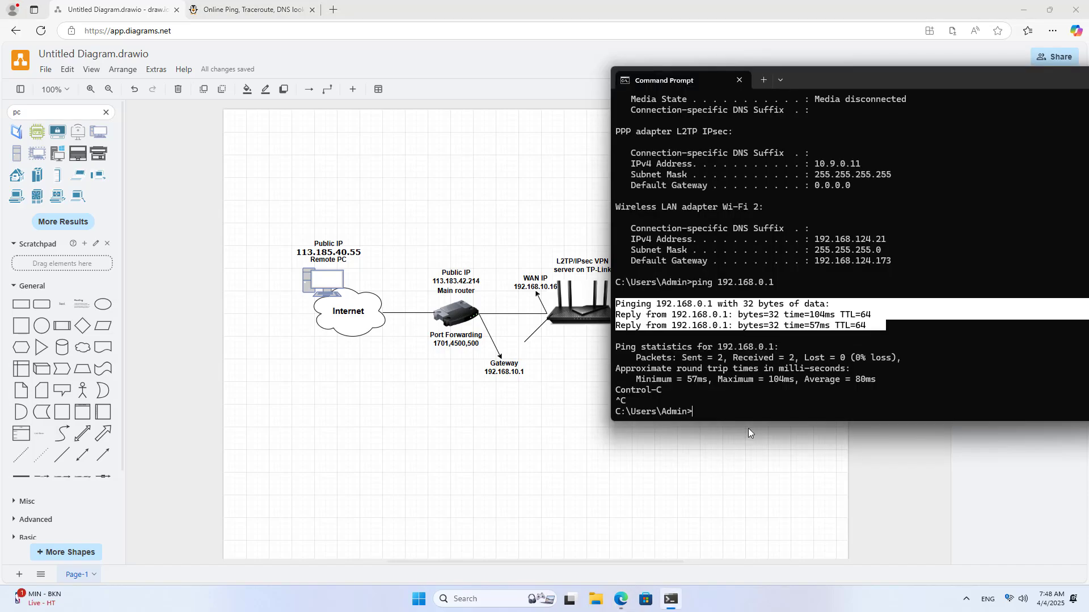
- Ping the NAS at 192.168.0.51, stop after two replies with 0% loss, and highlight them
type("ping 1")
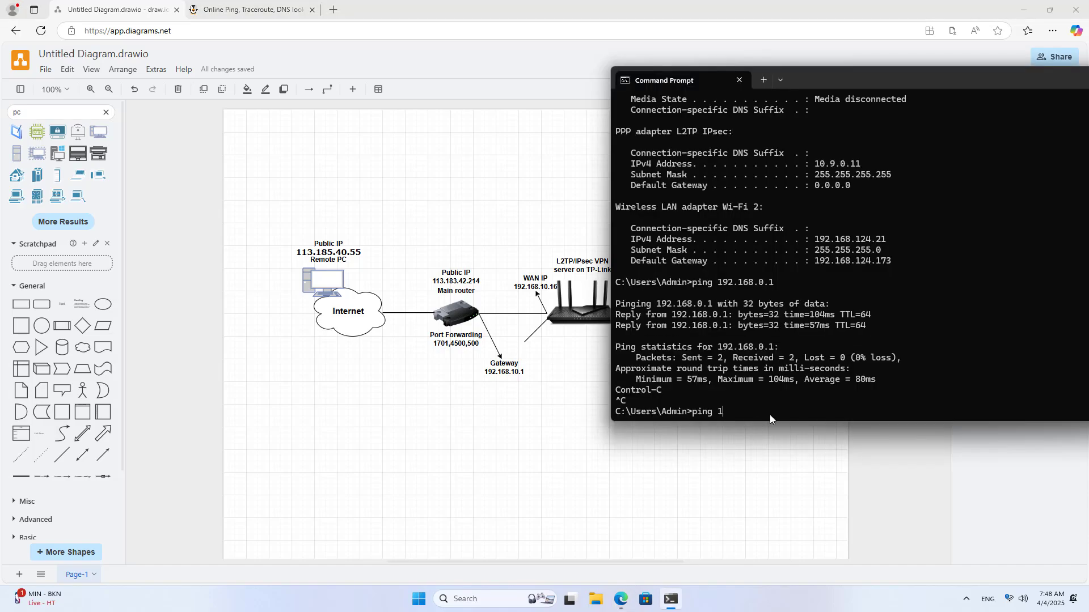
type("92.168.0.51")
key("Return")
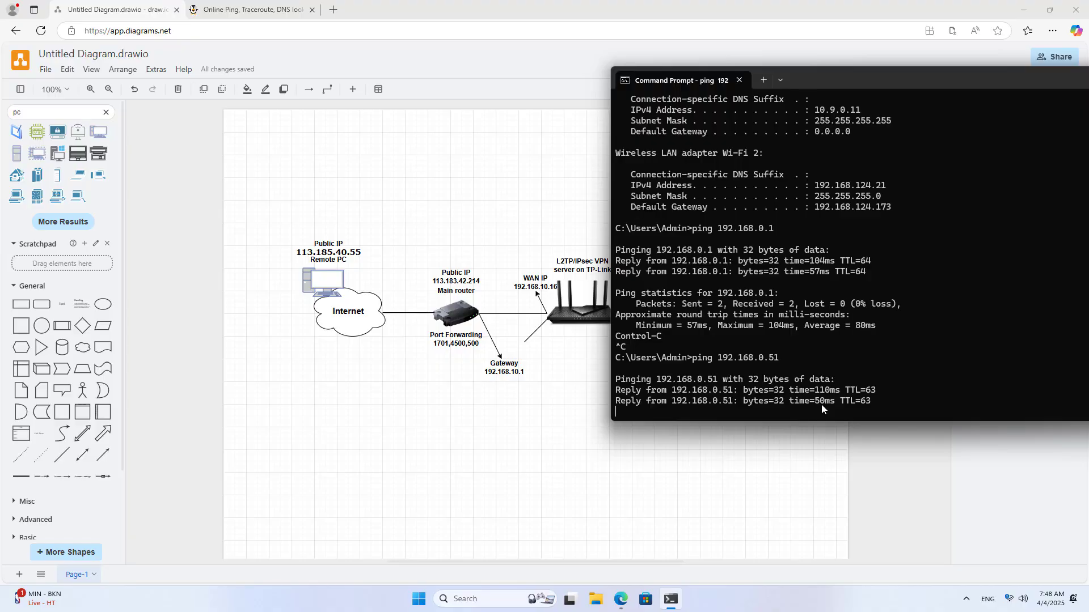
key("ctrl+c")
left_click_drag(874, 328, 721, 309)
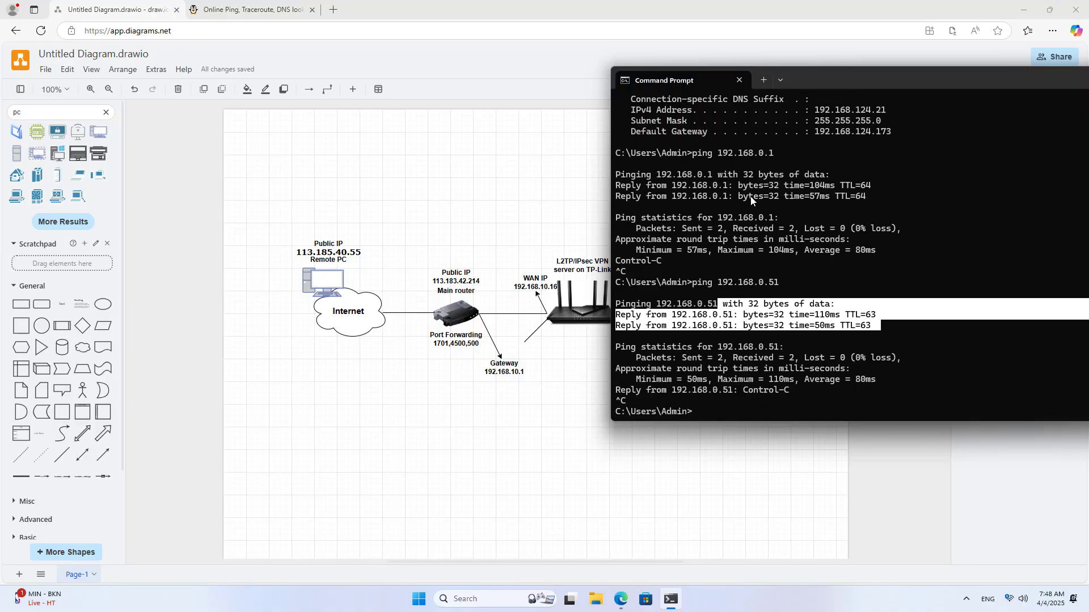
left_click(538, 222)
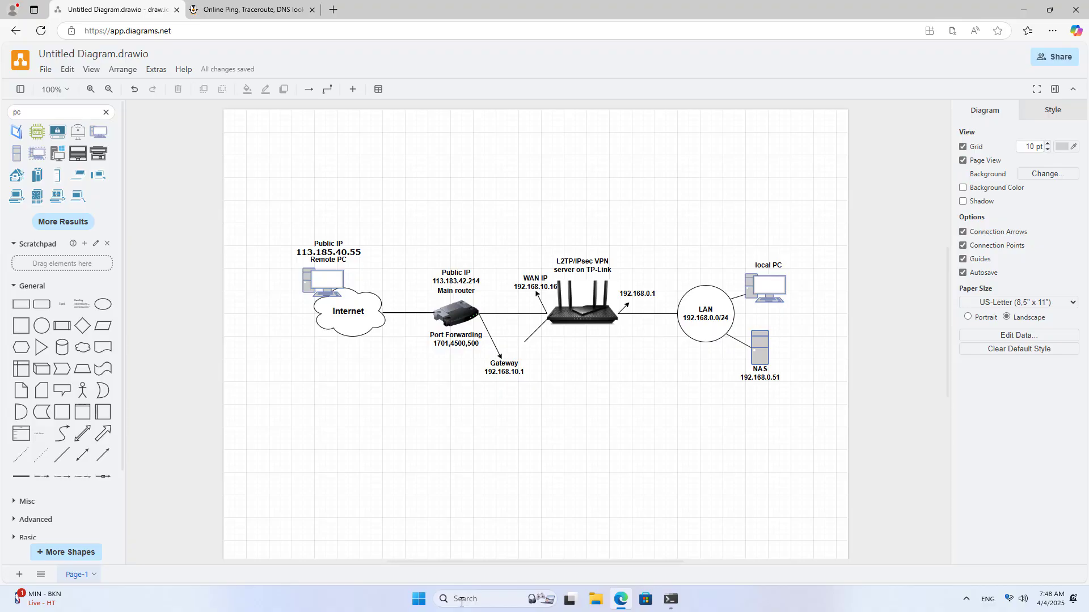
- Open \\192.168.0.51 from the Run prompt and choose to sign in with a different account
key("super+r")
left_click_drag(155, 467, 390, 304)
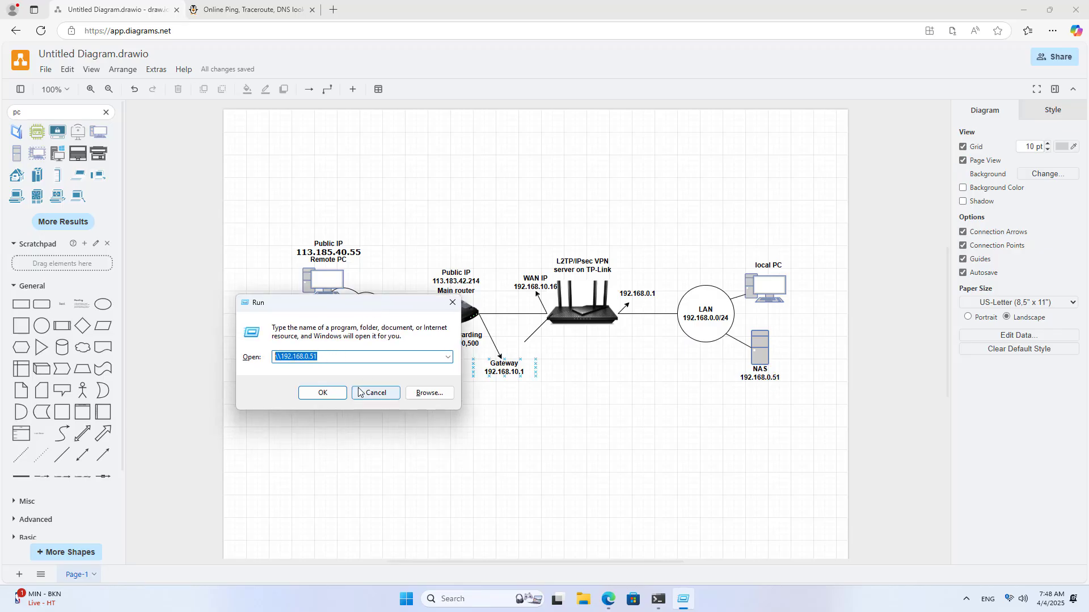
left_click(336, 392)
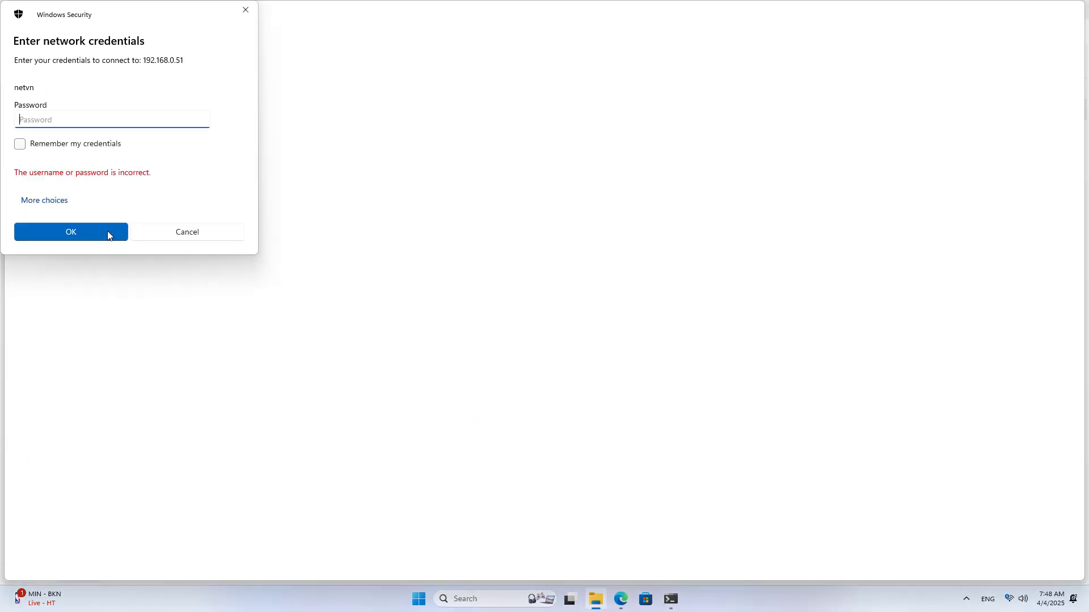
left_click(62, 205)
left_click(78, 260)
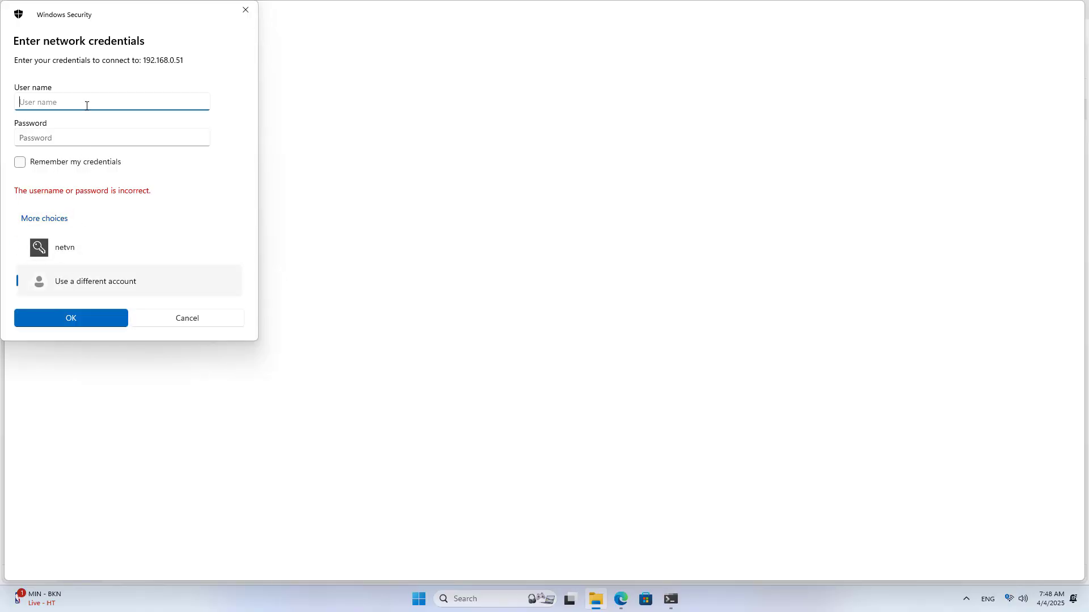
- Enter the NAS username and password, view the shared user folder, then close the window
type("hieu")
key("Tab")
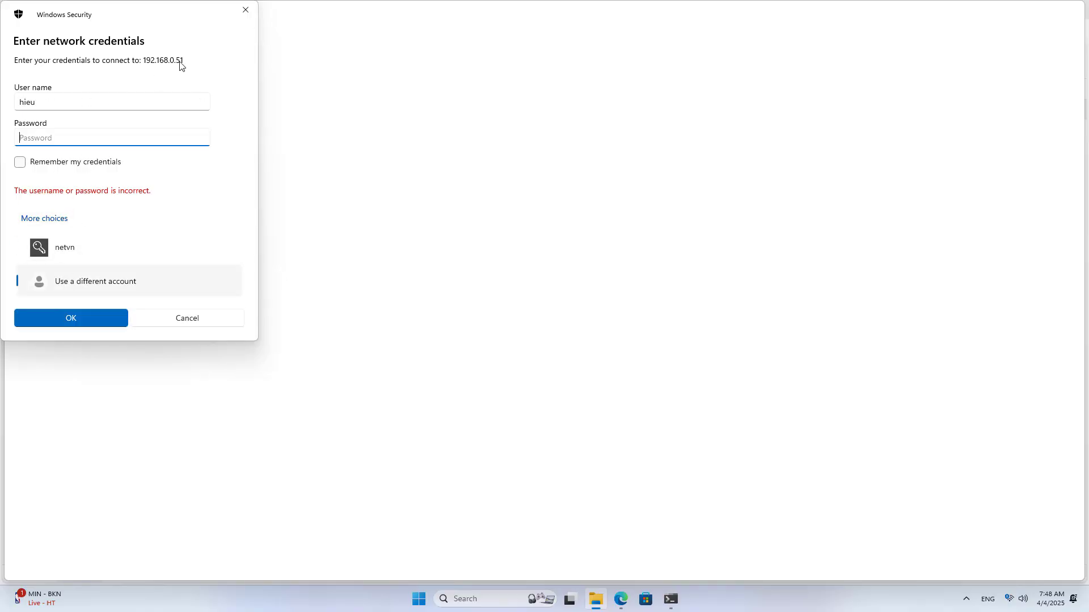
type("••••")
key("Return")
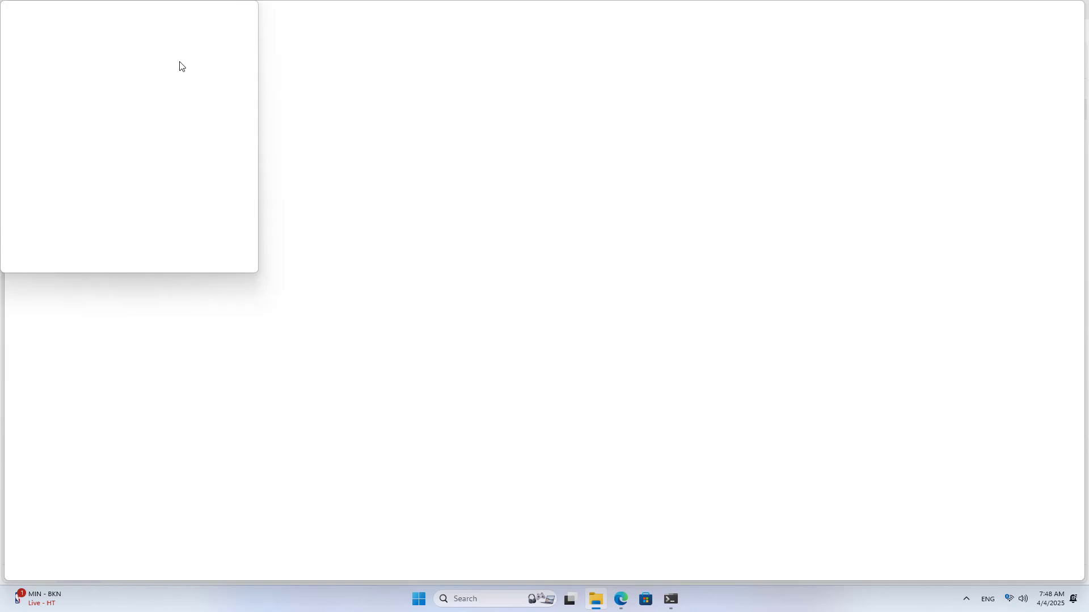
left_click(157, 100)
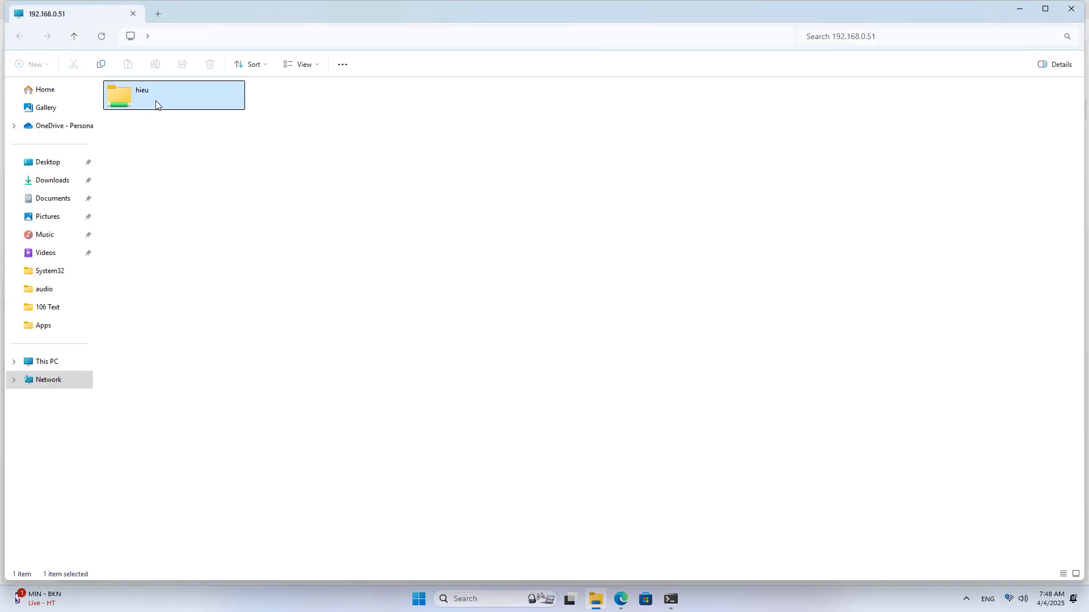
left_click(1071, 8)
left_click(771, 379)
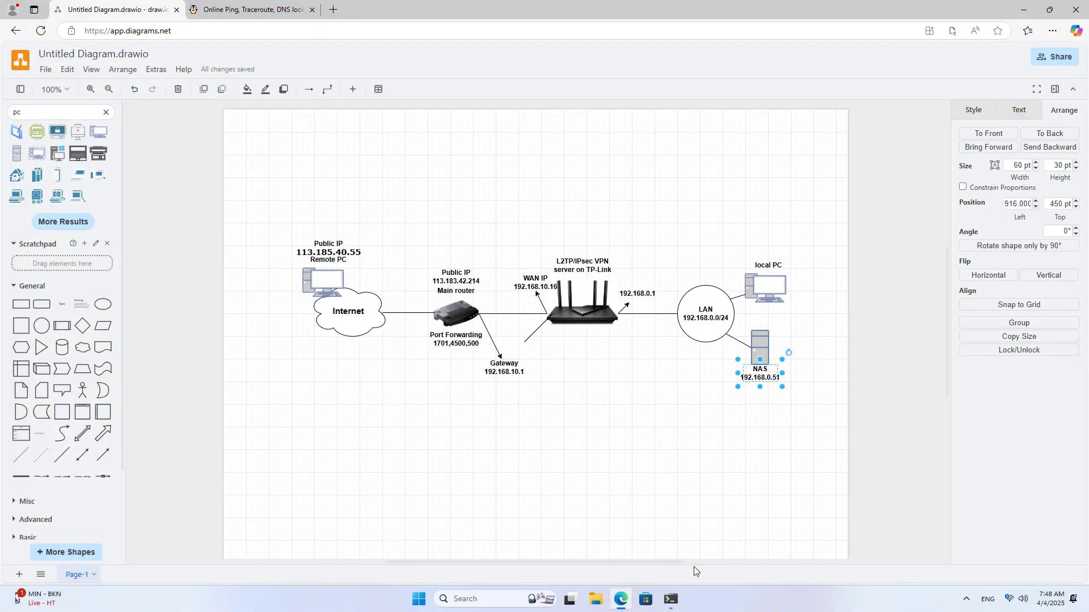
- Rerun the ping to 192.168.0.51 as a continuous ping with -t
left_click(1023, 10)
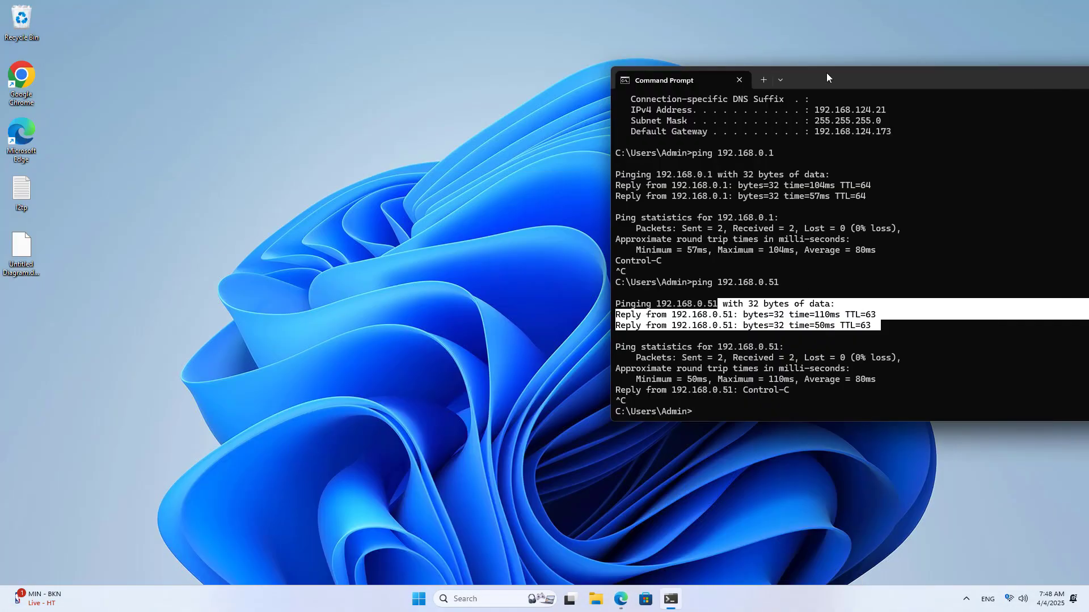
left_click_drag(718, 82, 331, 84)
left_click(434, 251)
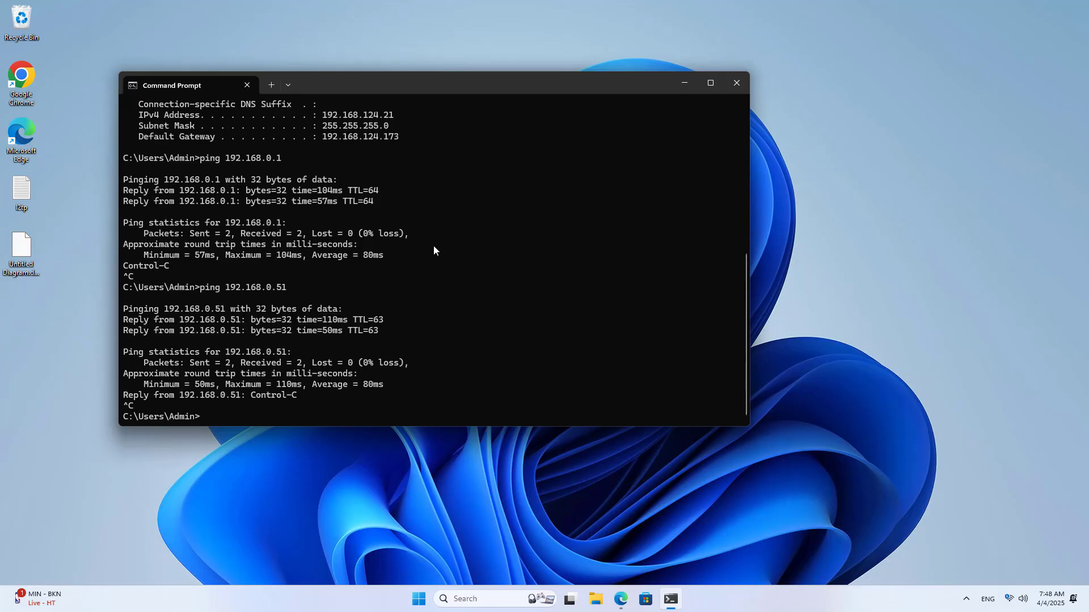
key("Up")
type("-t")
key("Return")
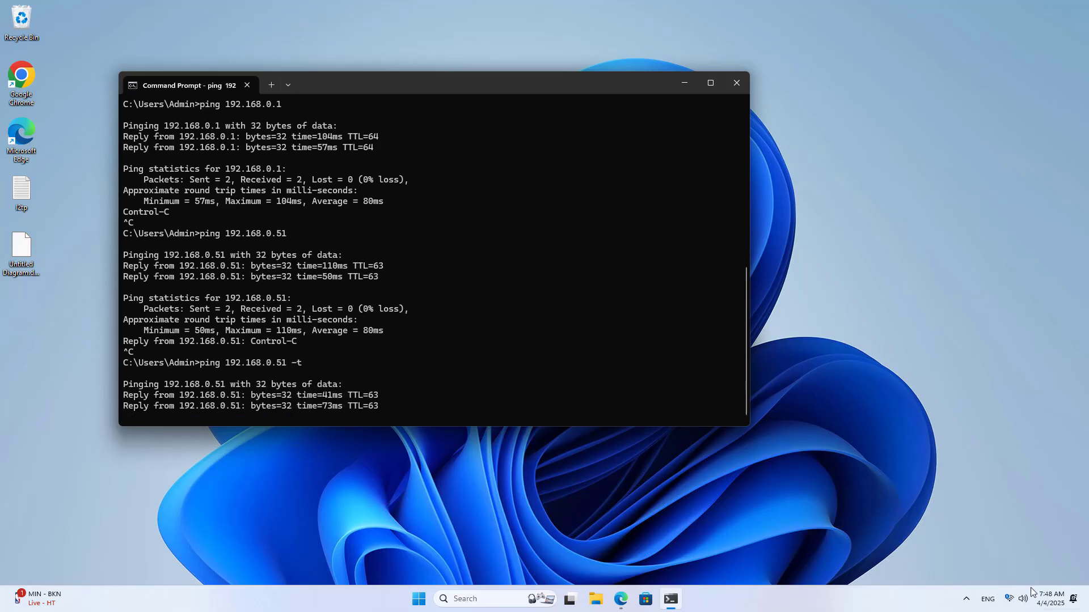
- Disconnect and reconnect the L2TP IPsec VPN, then restore Edge with a new tab
left_click(1010, 598)
left_click(994, 416)
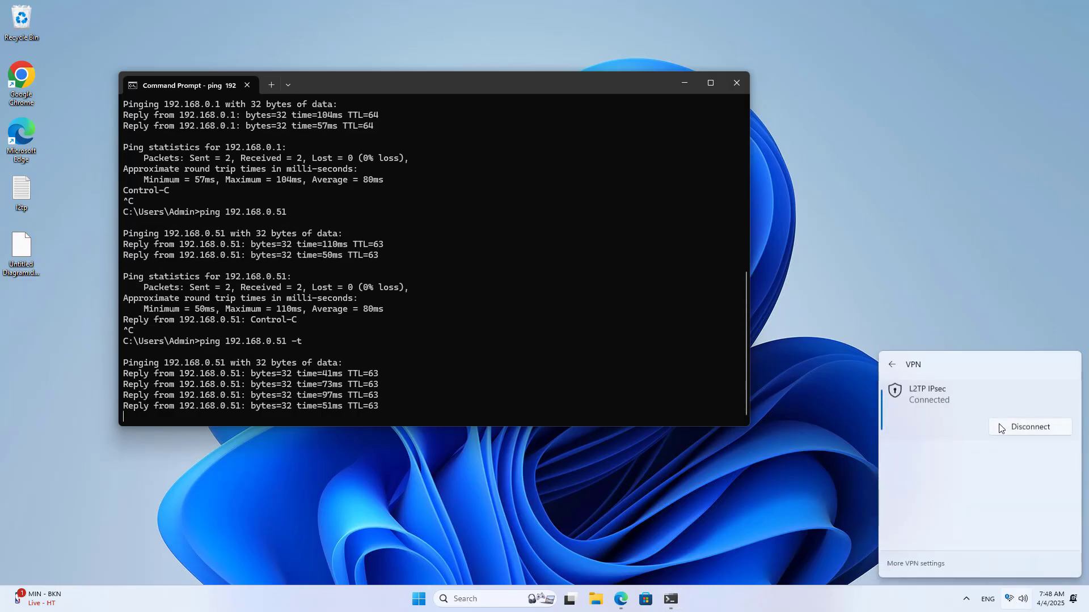
left_click(1024, 428)
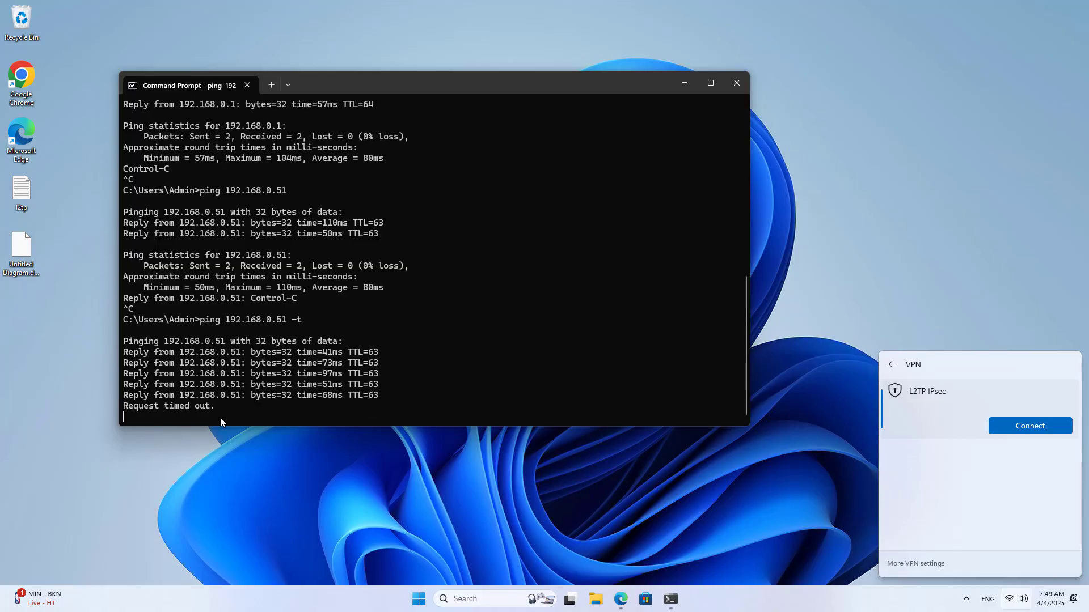
left_click(1040, 425)
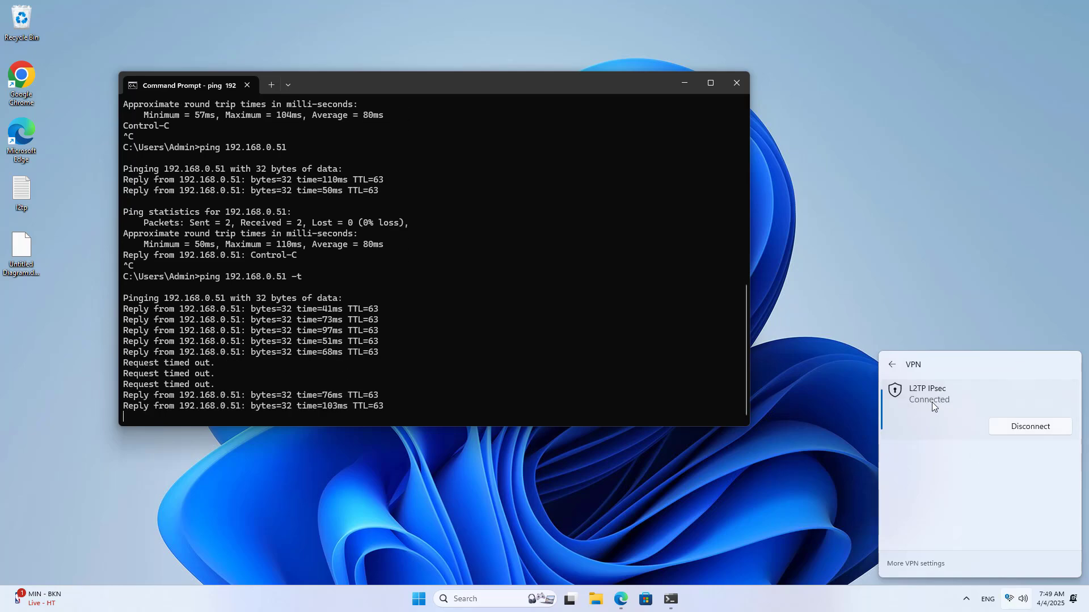
left_click(684, 85)
left_click(623, 597)
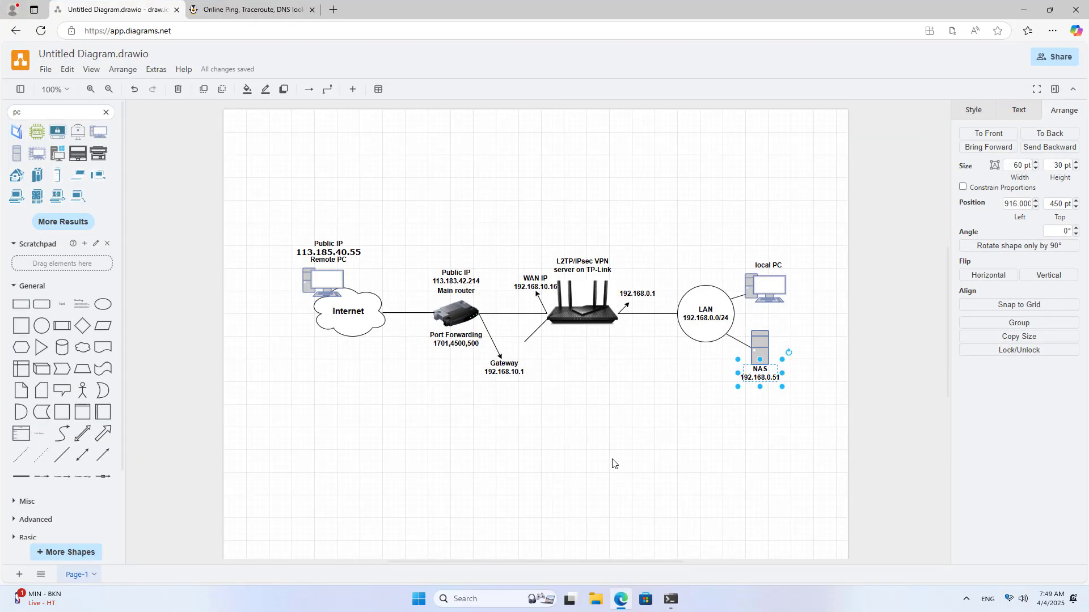
left_click(332, 9)
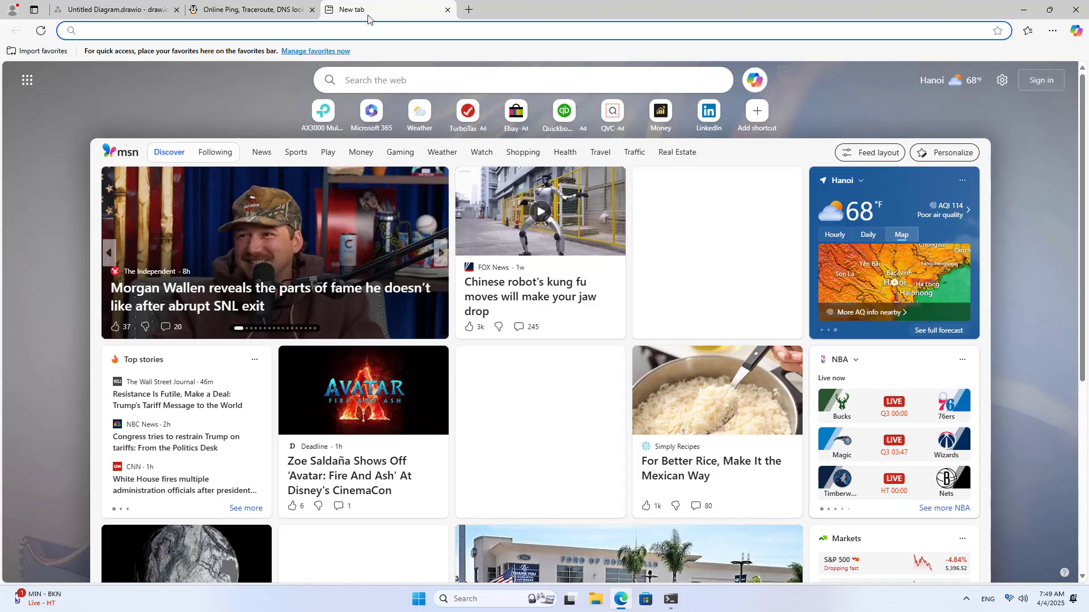
- Load 192.168.0.1, proceed past the certificate warning, and log in with the router password
type("192.168.01")
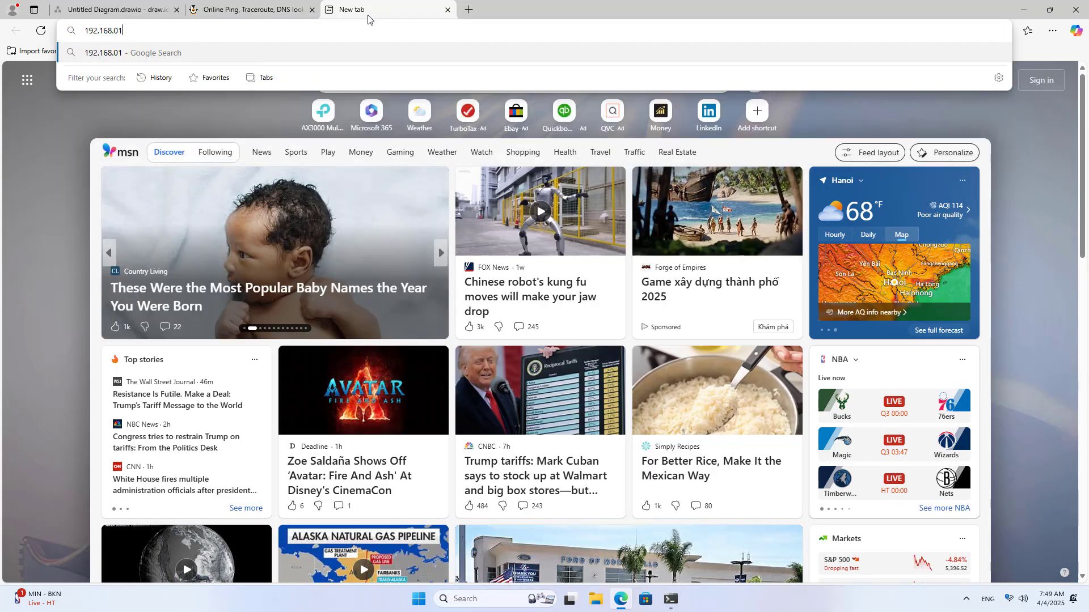
key("BackSpace")
type(".1")
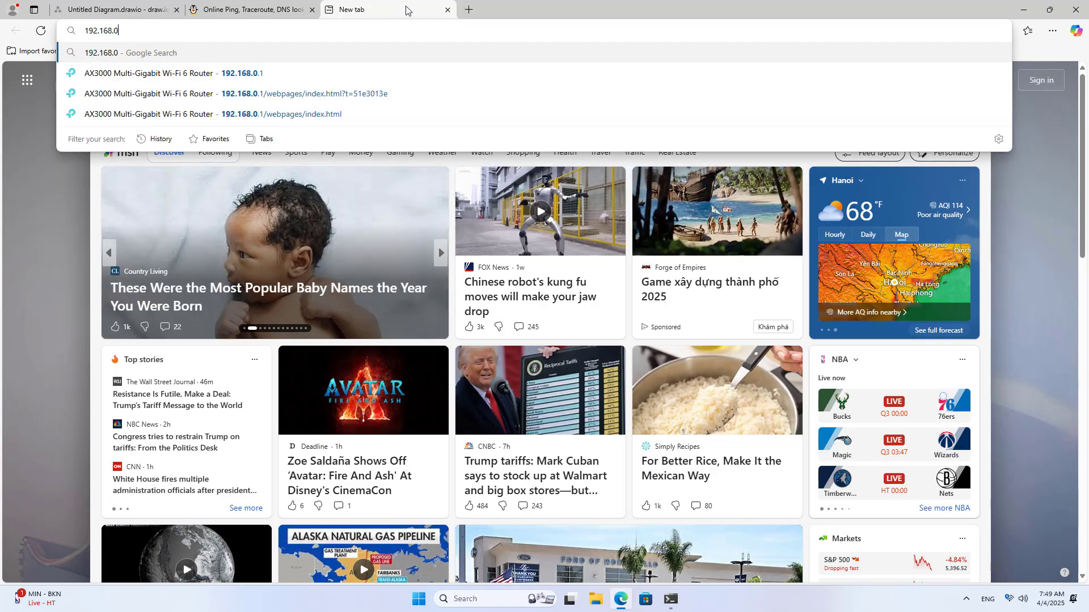
key("Return")
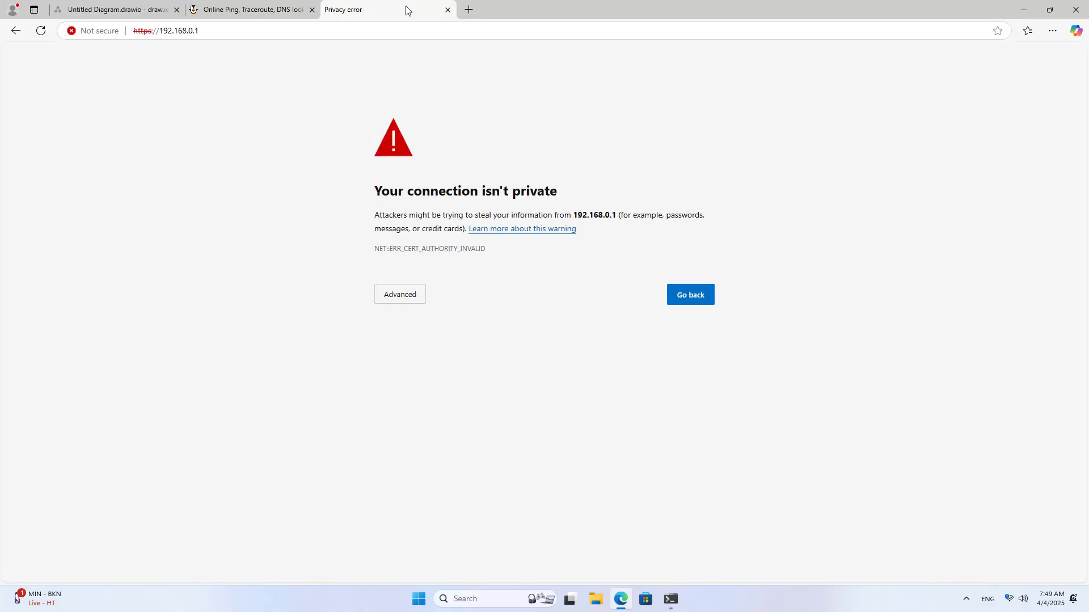
left_click(382, 296)
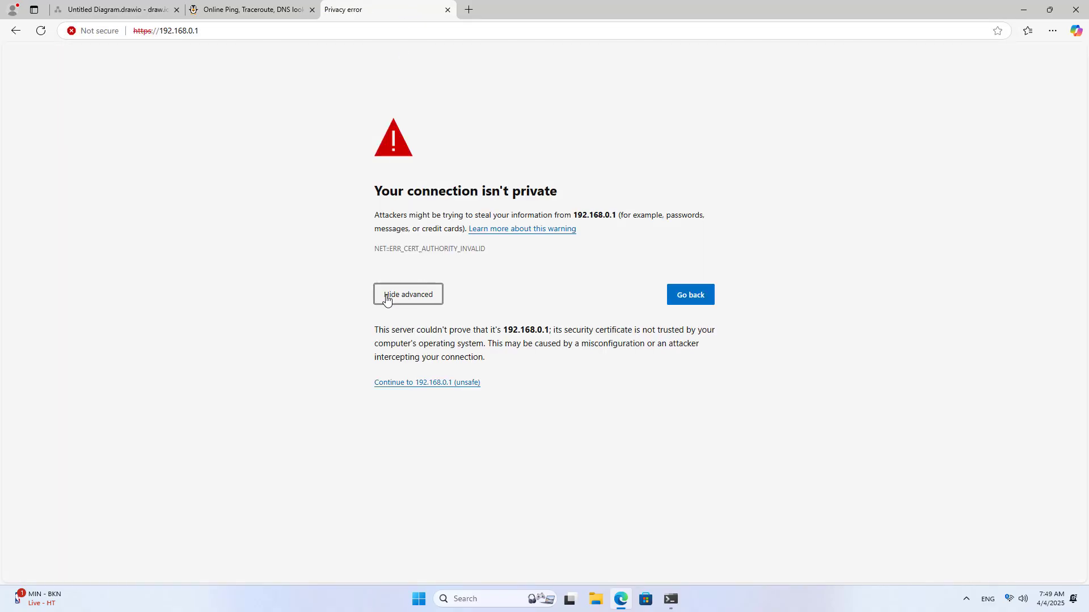
left_click(418, 384)
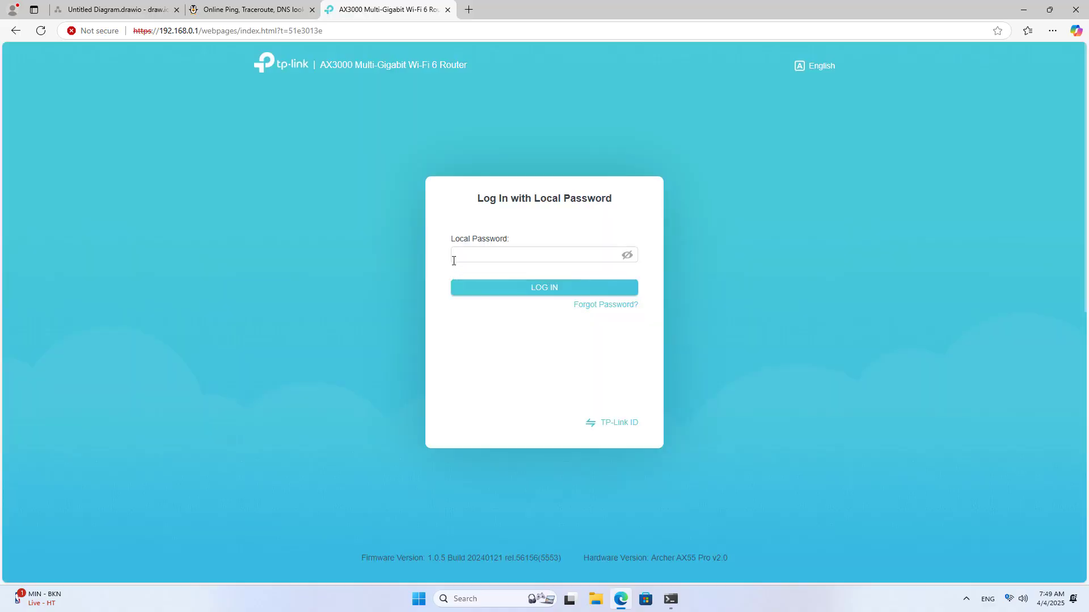
type("aa")
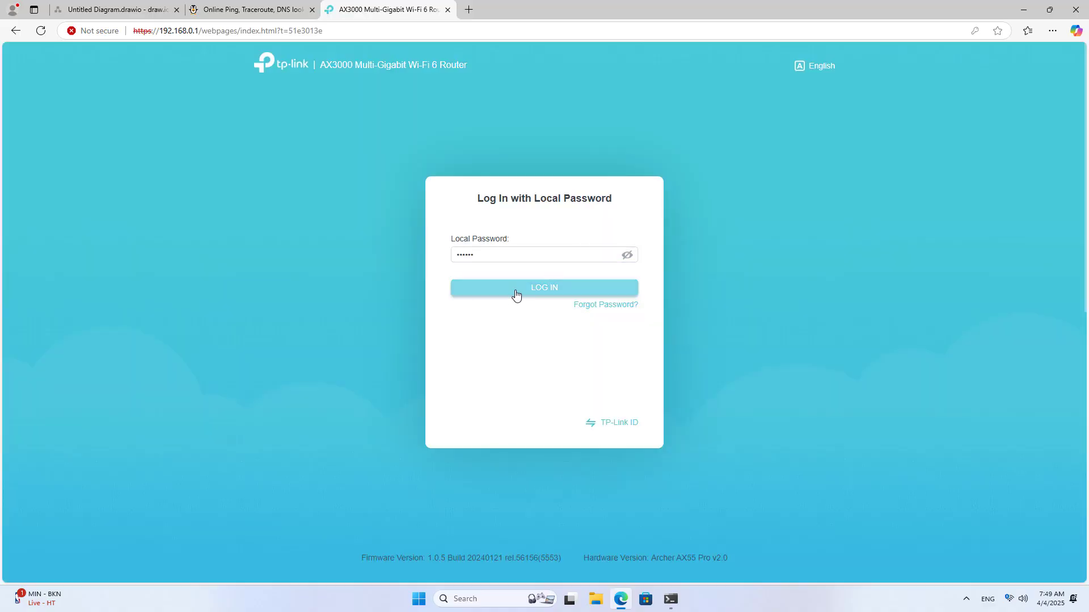
left_click(516, 289)
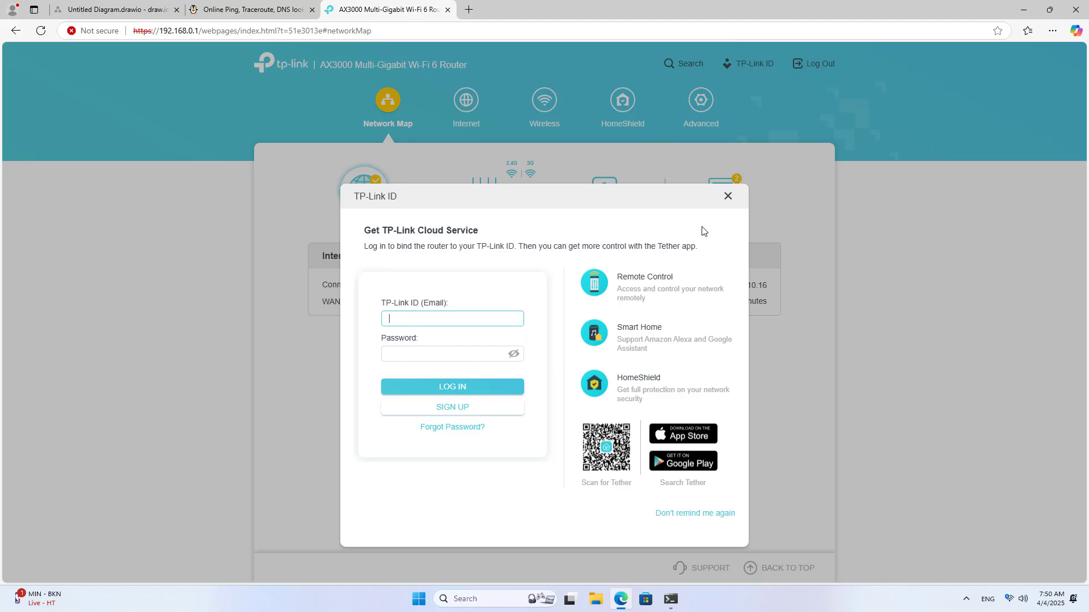
- Under Advanced > TP-Link ID, sign in with the owner's e-mail and password, declining password saving
left_click(727, 197)
left_click(702, 101)
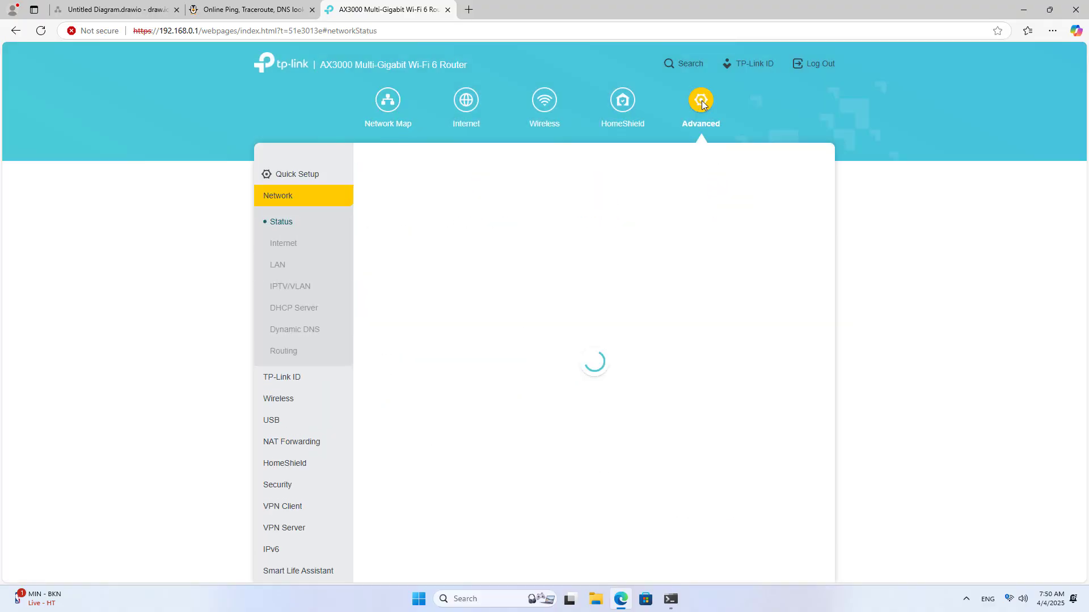
left_click(287, 384)
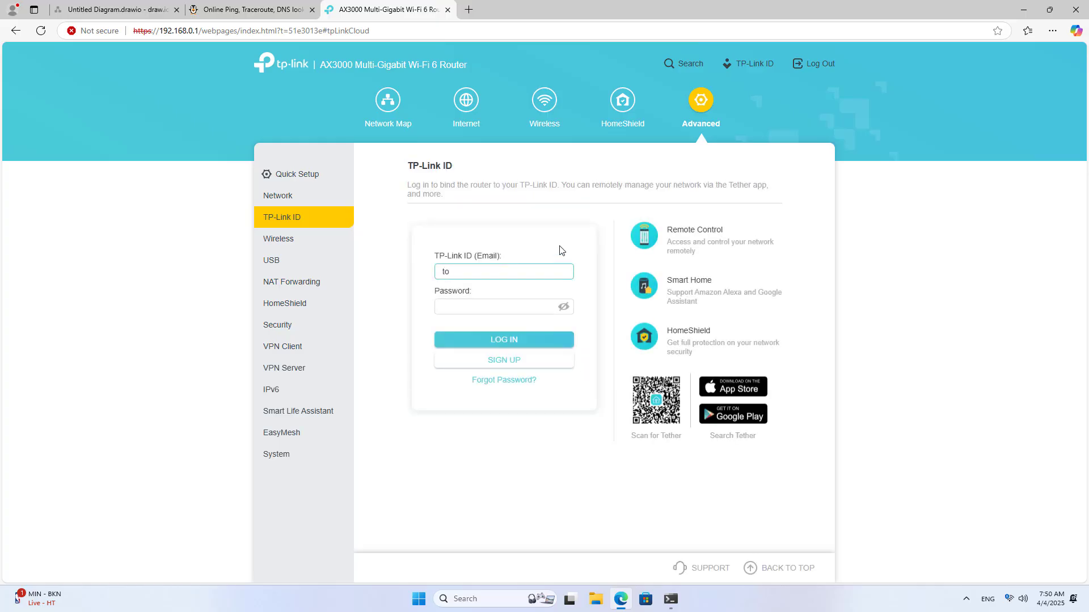
key("Tab")
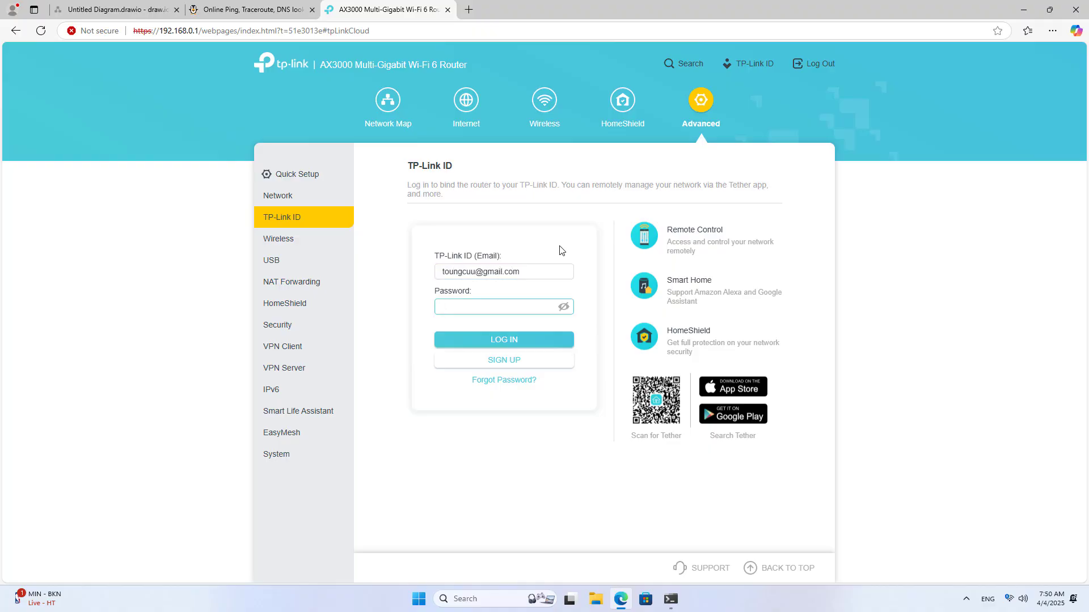
type("***")
left_click(517, 339)
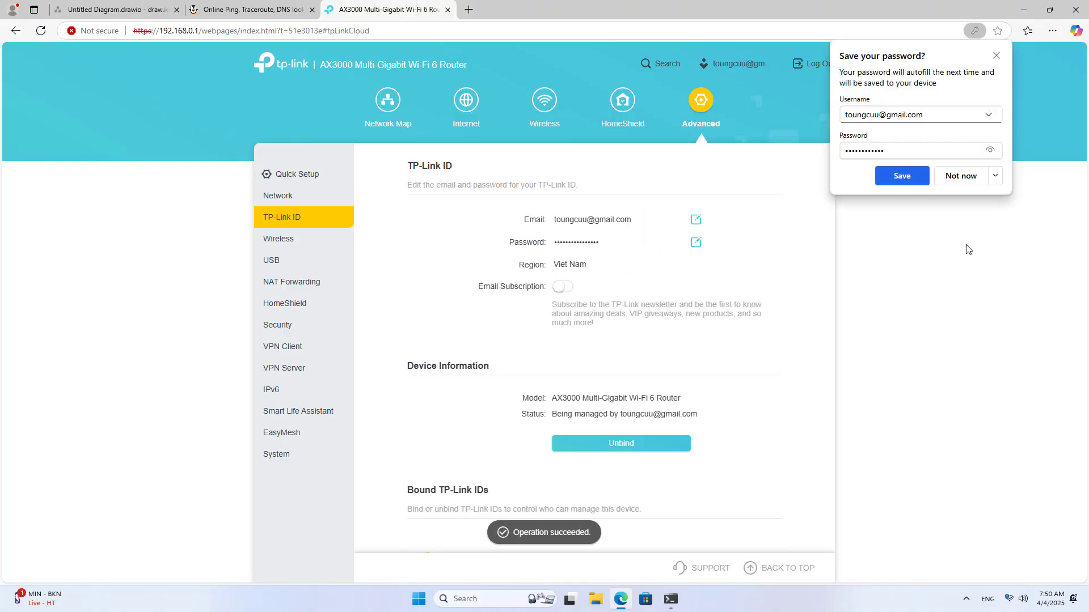
left_click(994, 176)
left_click(980, 212)
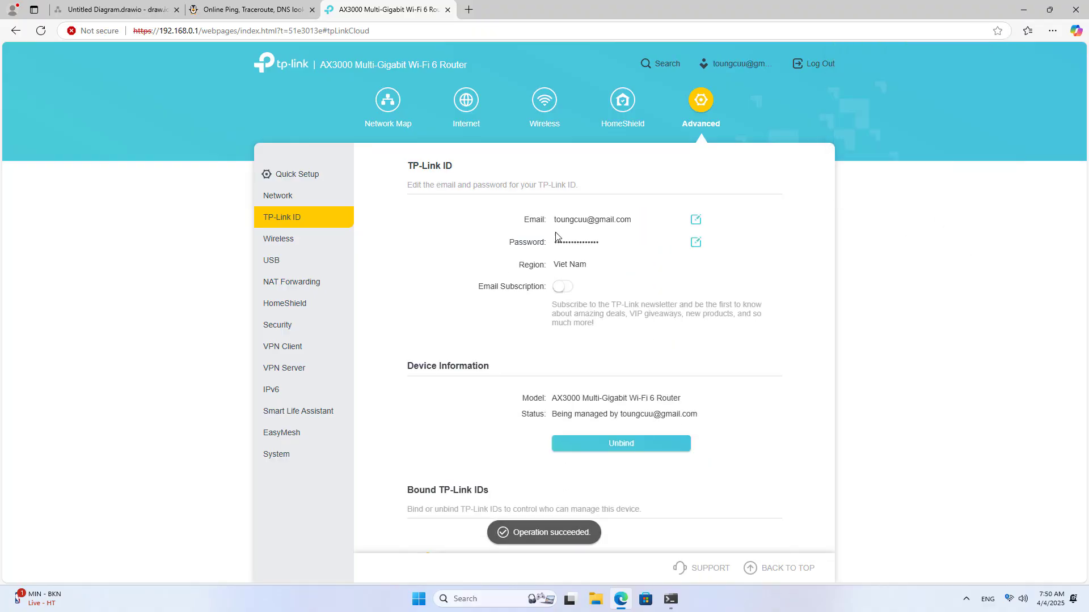
- Check the account listed under Bound TP-Link IDs, then expand the Network section
left_click_drag(557, 221, 632, 221)
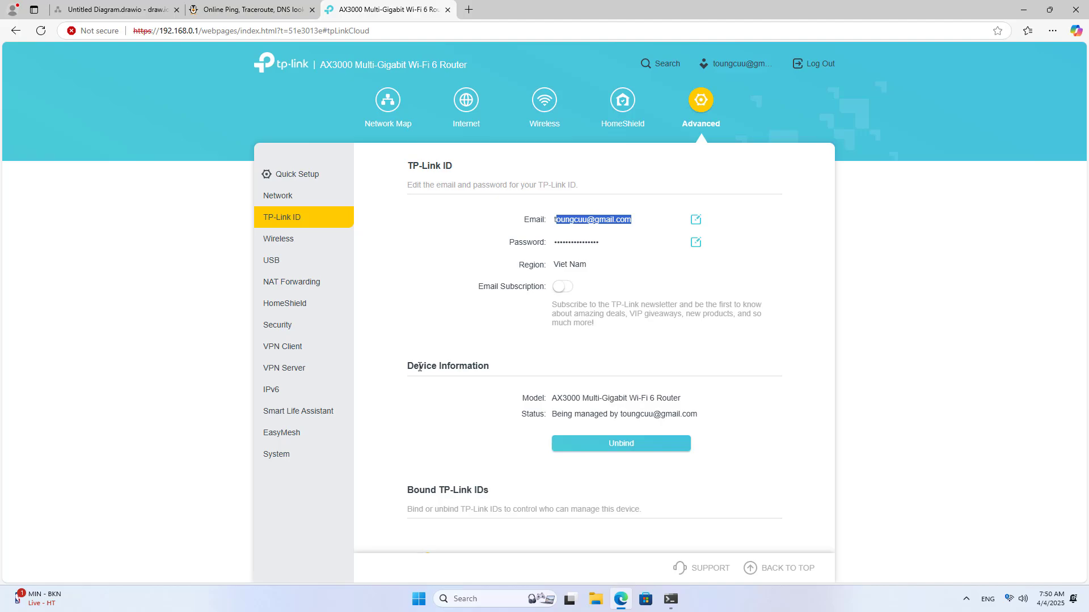
scroll(442, 421, "down", 1)
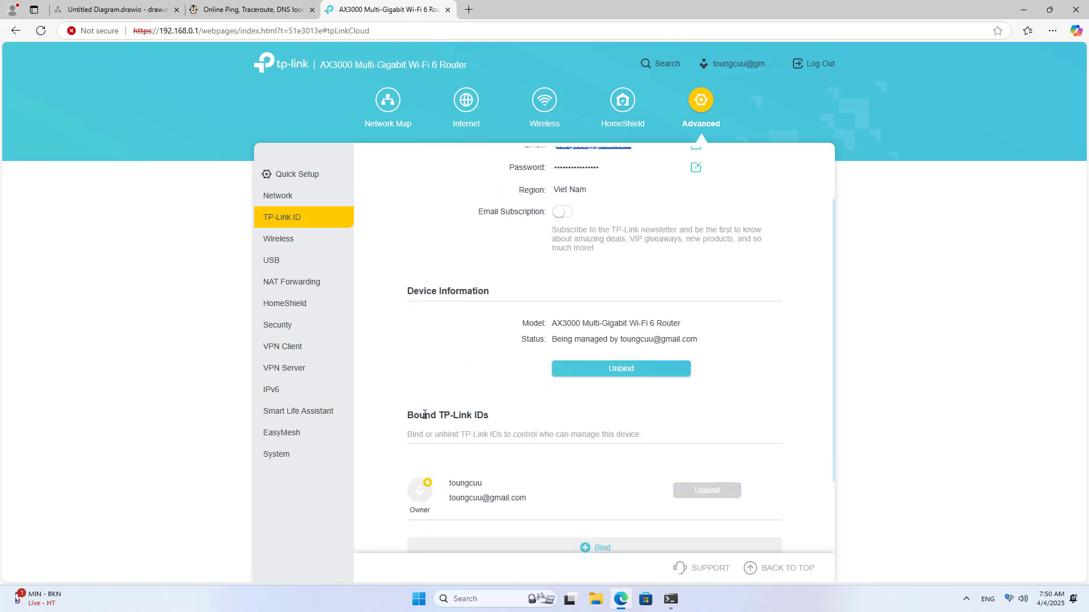
left_click_drag(411, 418, 514, 420)
left_click(418, 359)
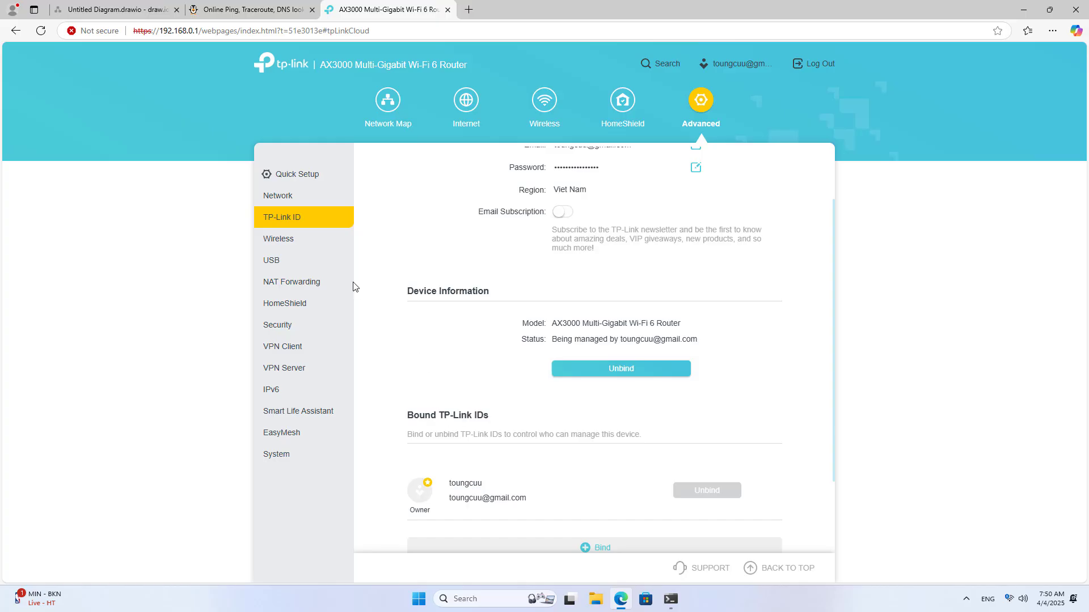
left_click(290, 201)
- Keep TP-Link as Dynamic DNS provider and register the domain netvn.tplinkdns.com
left_click(298, 332)
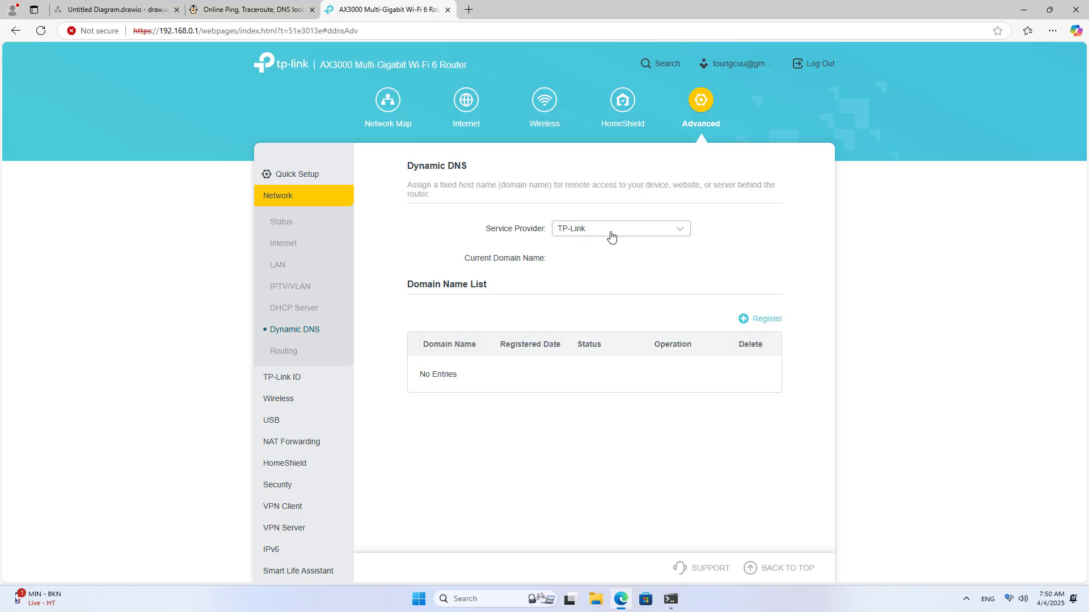
left_click(608, 233)
left_click(582, 255)
left_click(764, 321)
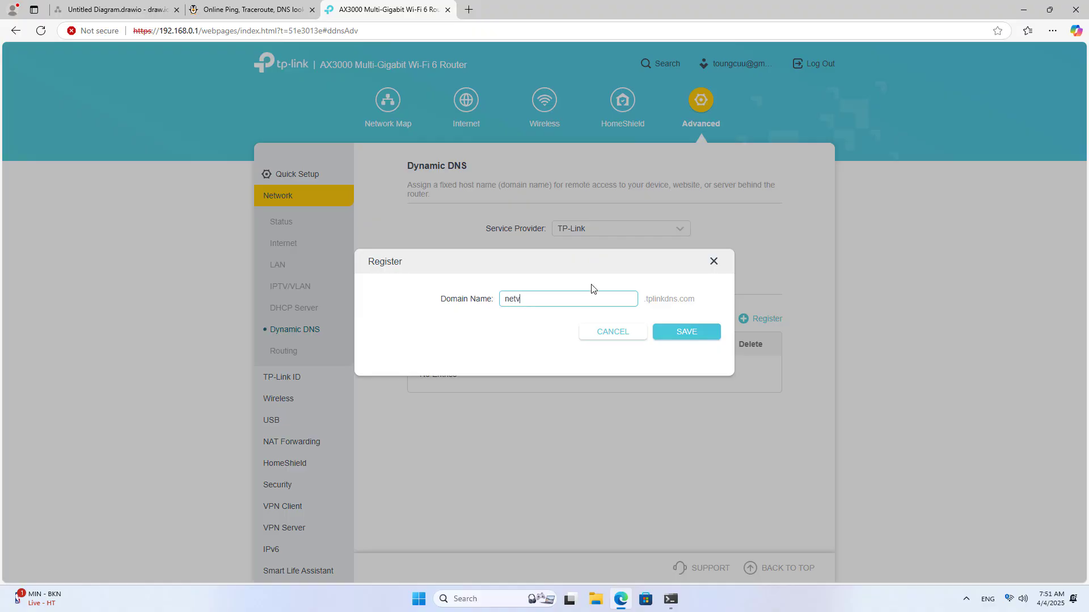
type("netvn")
left_click(674, 334)
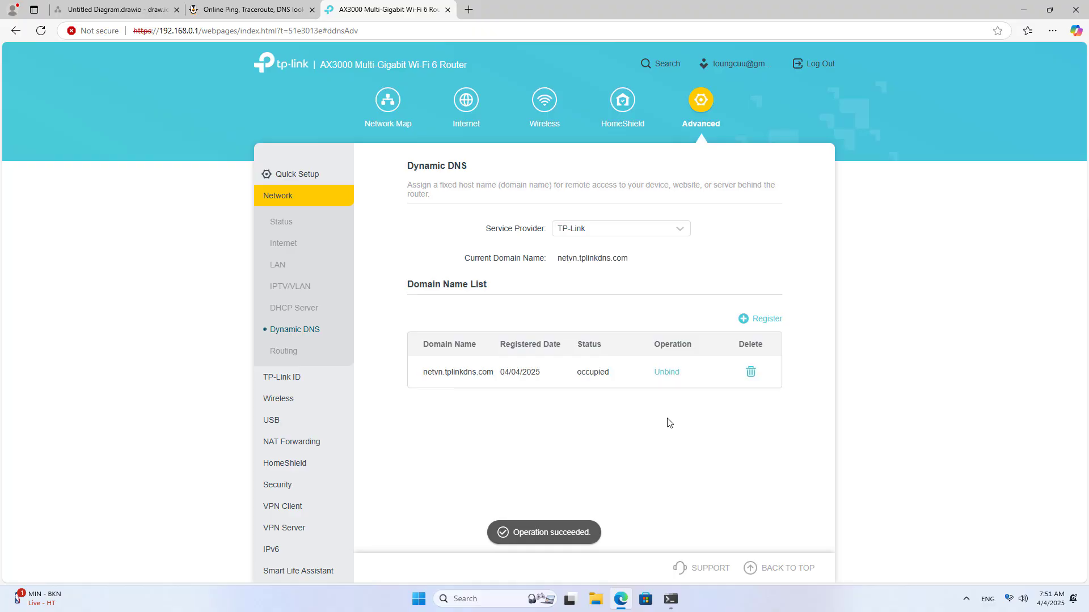
left_click_drag(425, 372, 696, 377)
left_click(656, 419)
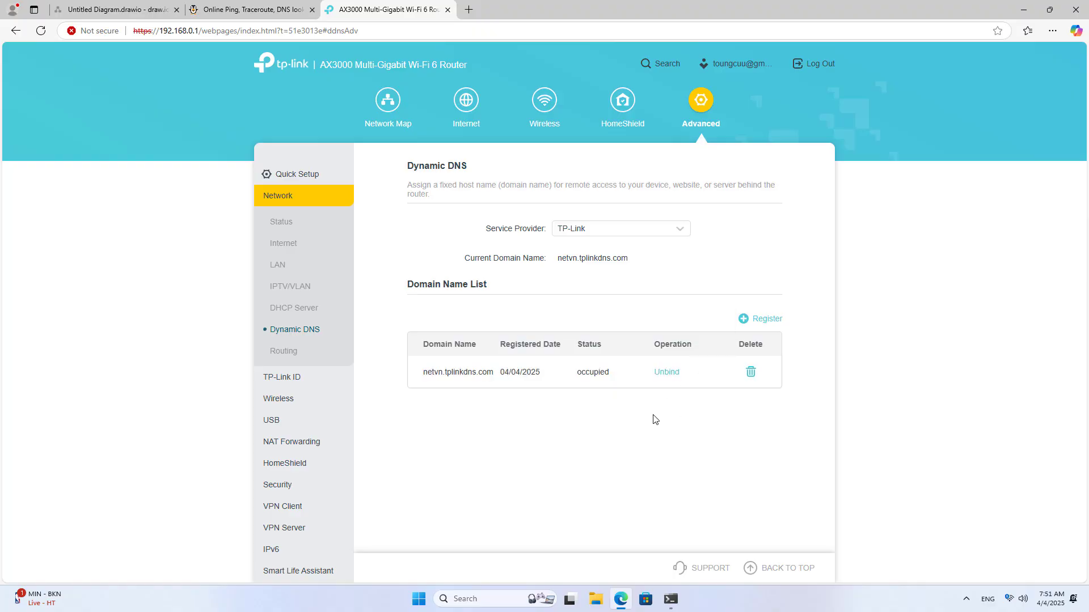
- Disconnect the L2TP IPsec VPN and open its full VPN properties in Settings
left_click(1023, 10)
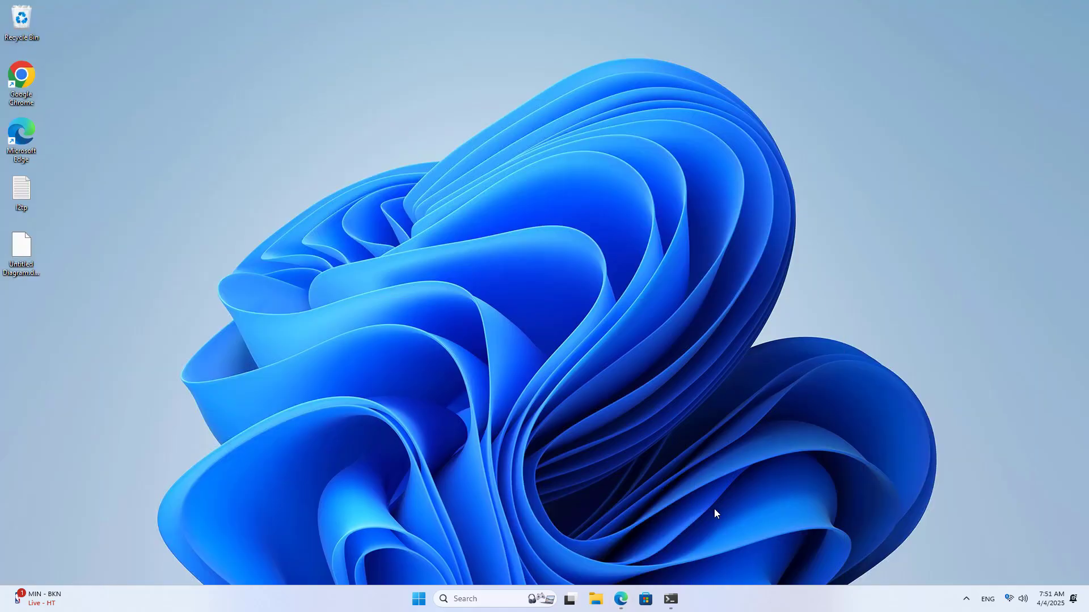
left_click(1010, 600)
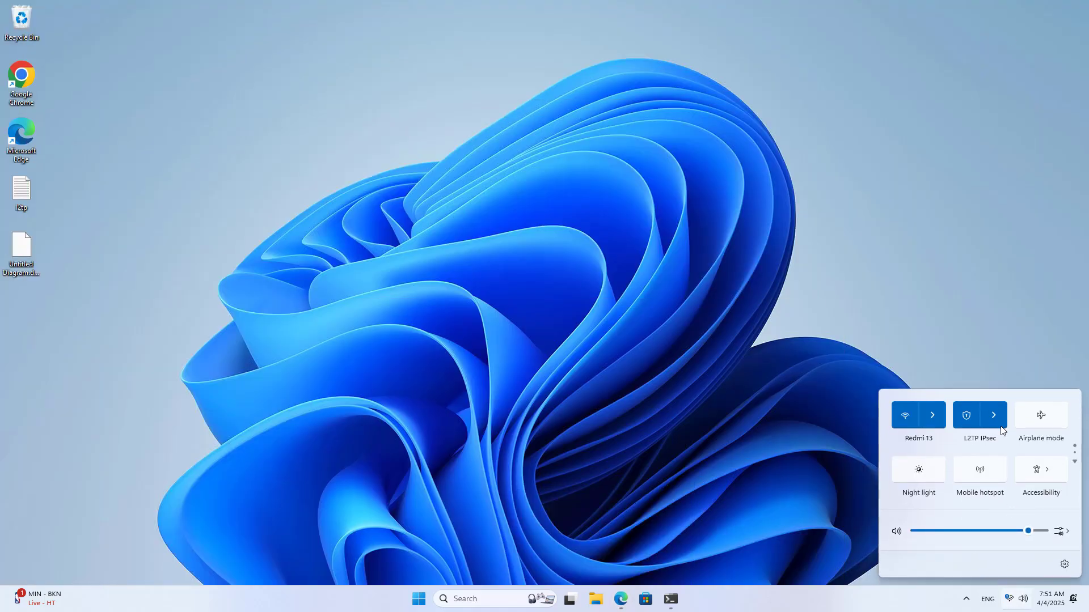
left_click(995, 418)
left_click(1014, 431)
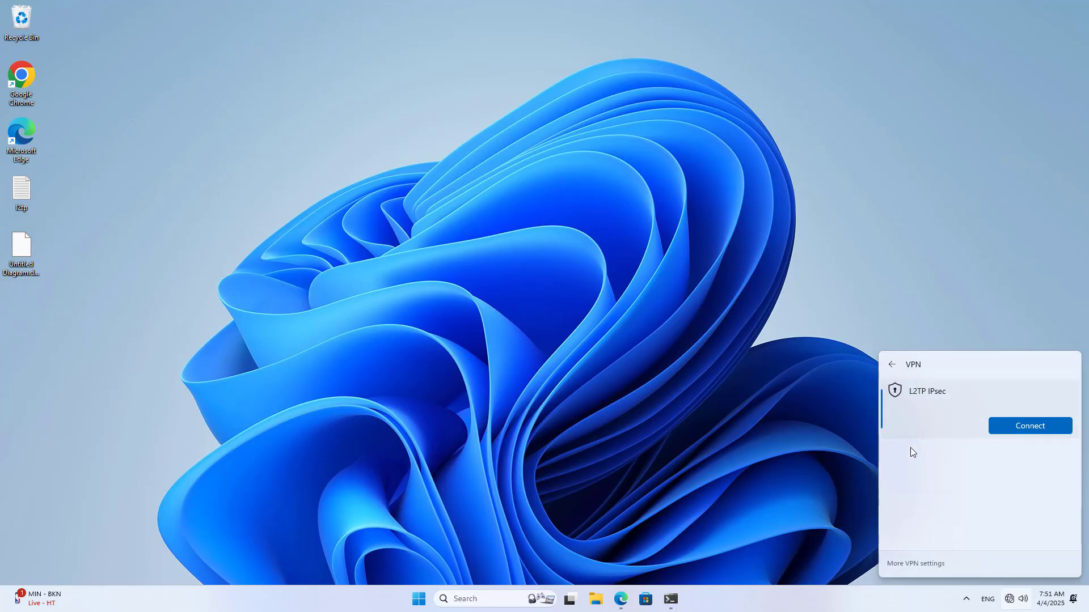
left_click(924, 563)
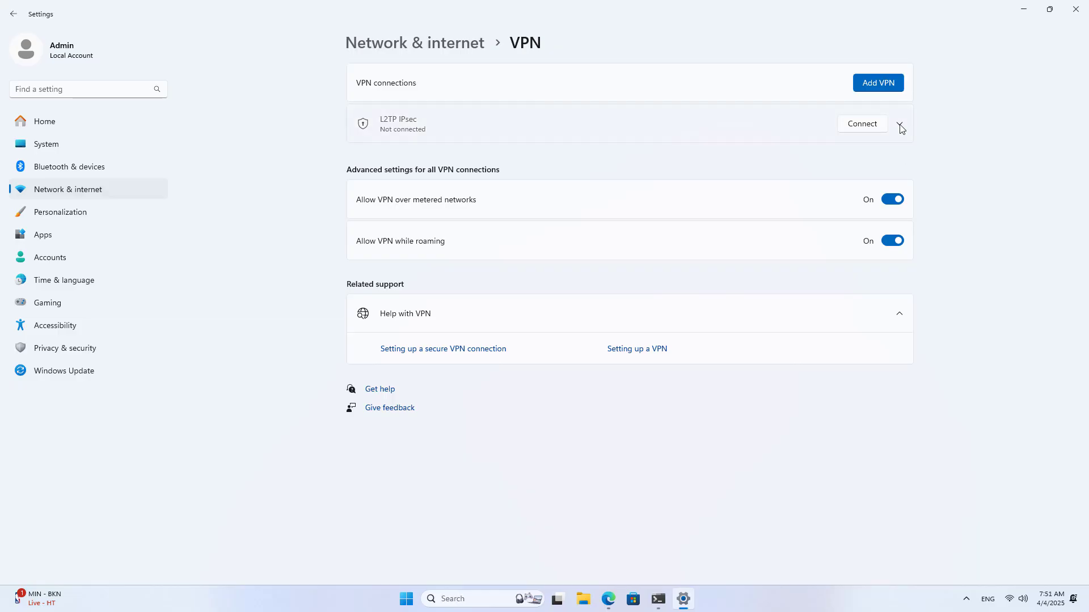
left_click(900, 124)
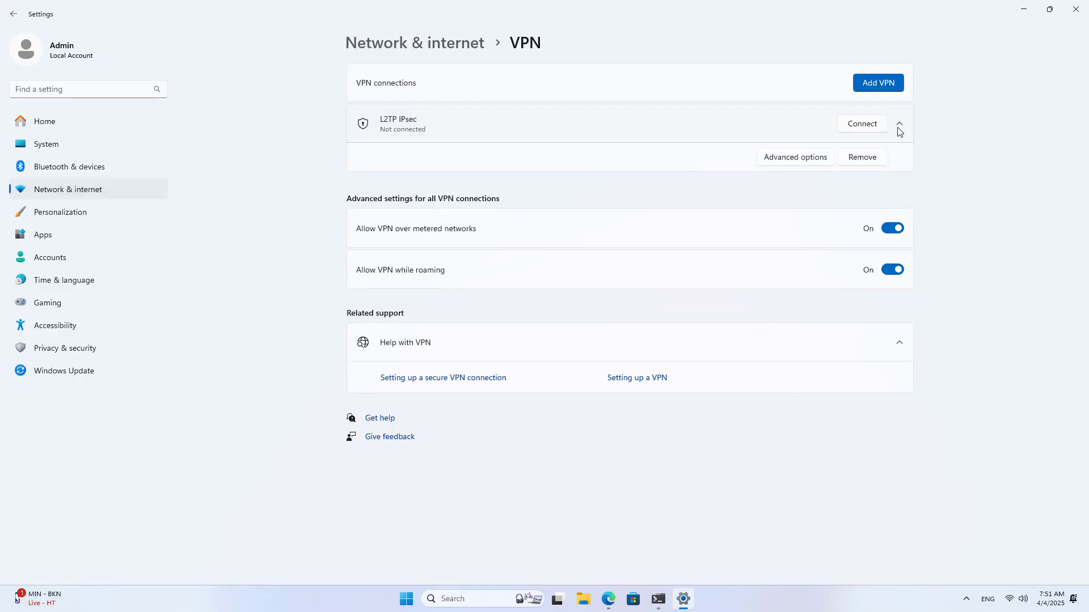
left_click(821, 161)
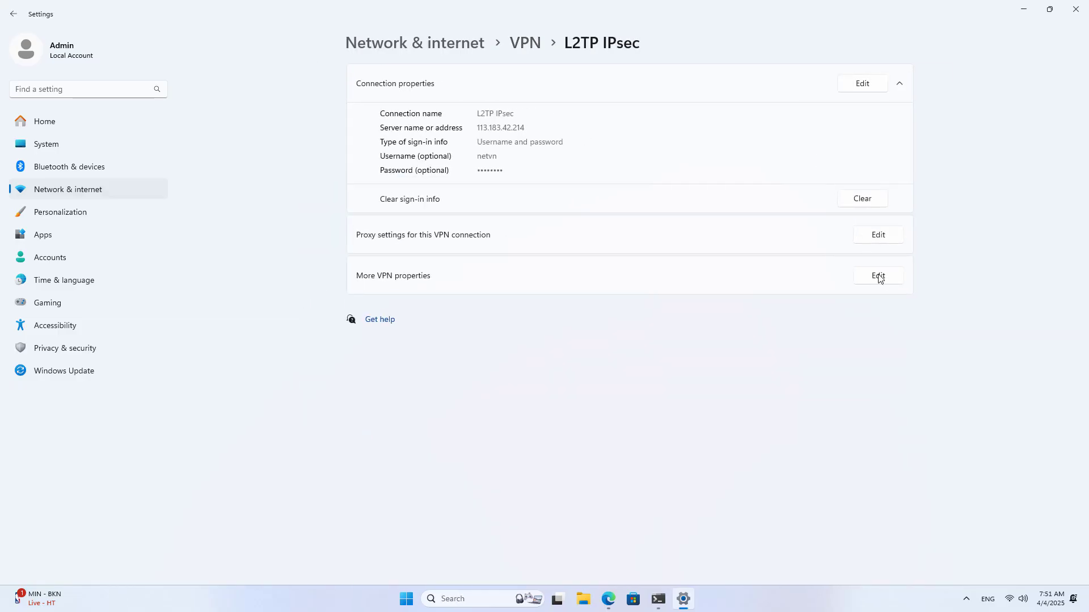
left_click(878, 276)
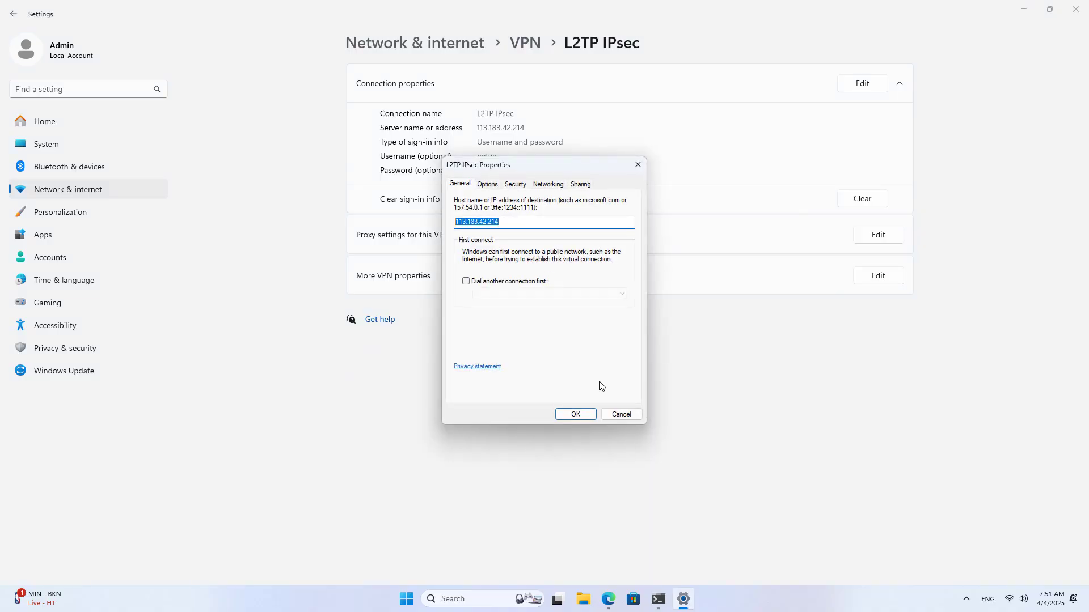
- Replace server address 113.183.42.214 with netvn.tplinkdns.com copied from the router page, and save
left_click(608, 598)
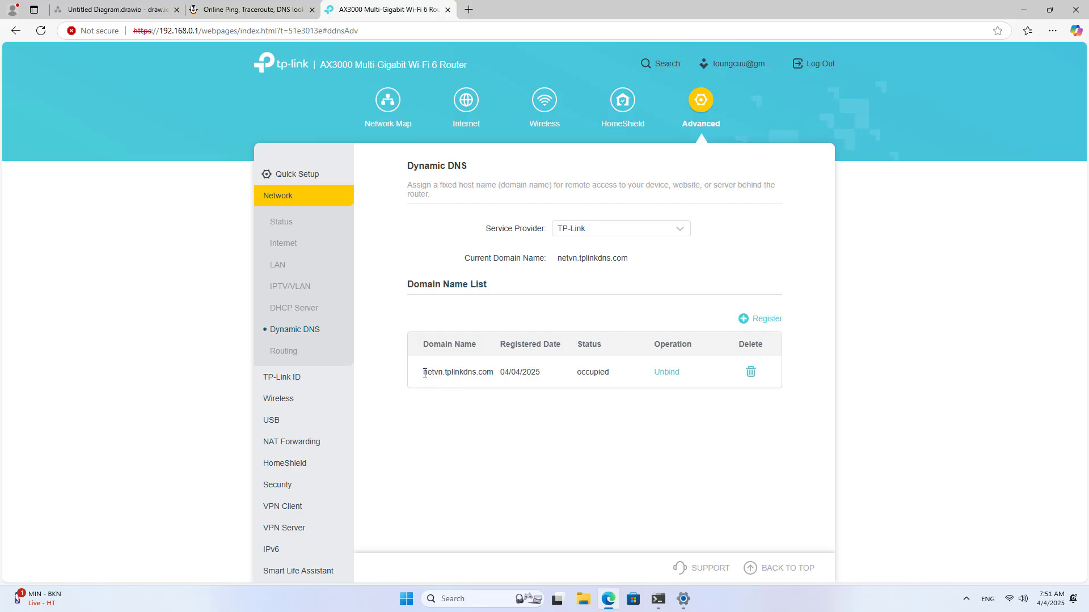
left_click_drag(427, 373, 495, 374)
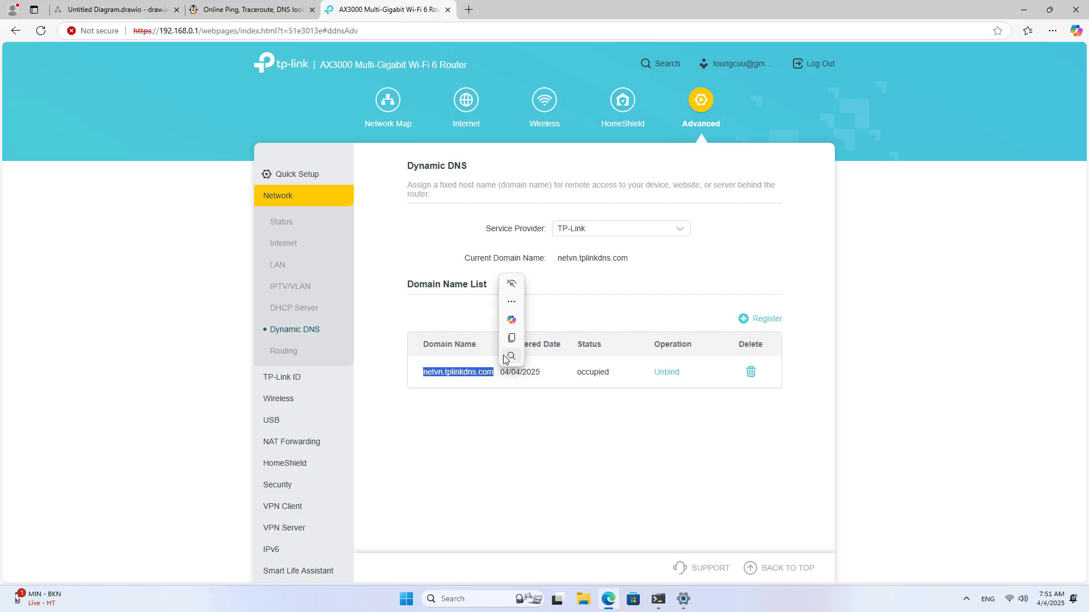
left_click(511, 339)
left_click(683, 599)
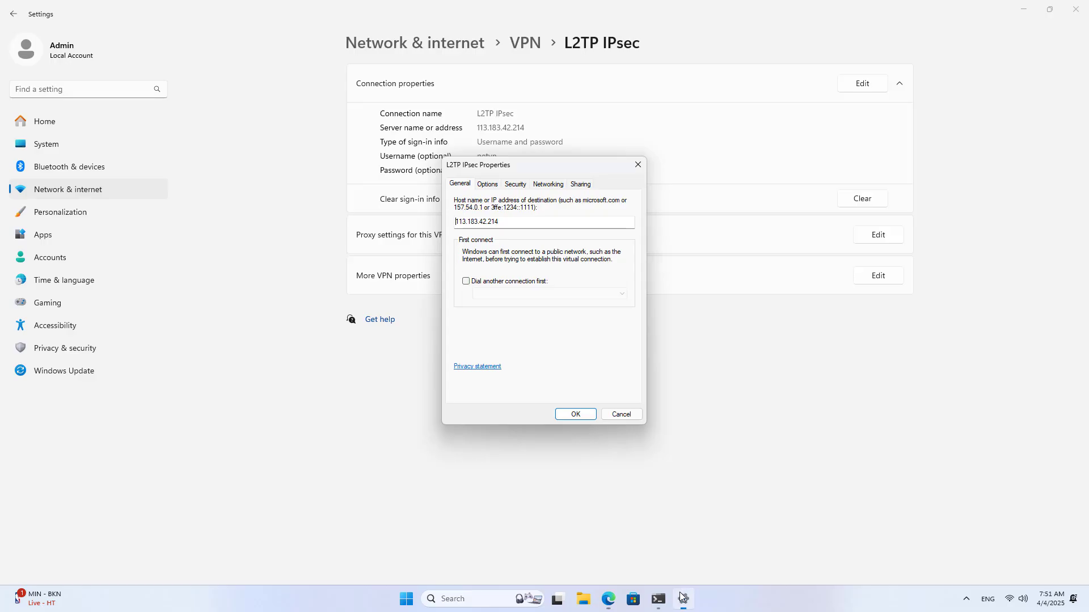
double_click(488, 223)
right_click(489, 224)
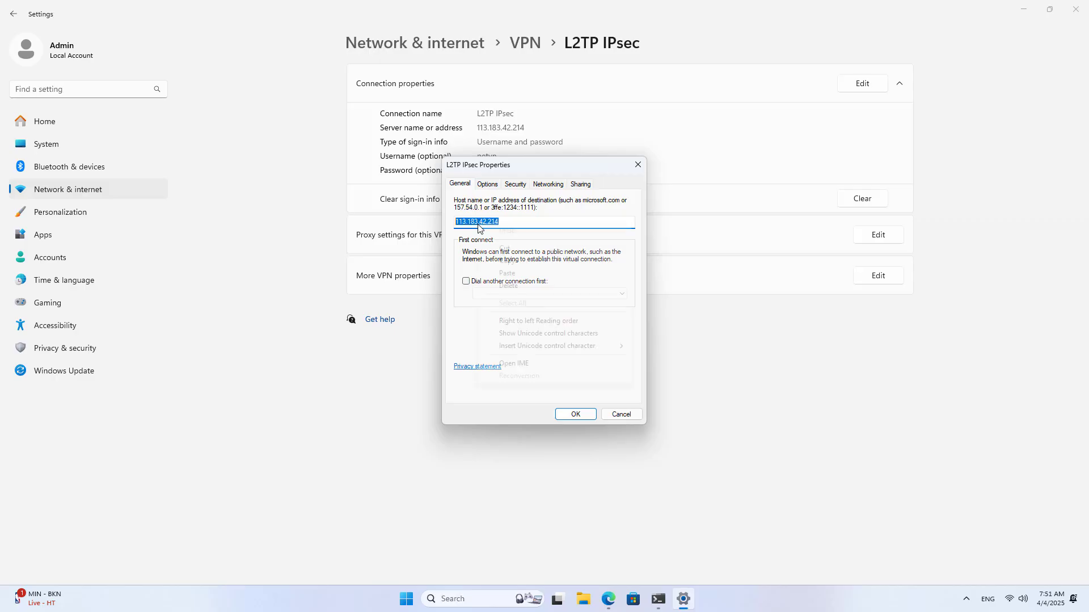
left_click(518, 273)
left_click(576, 416)
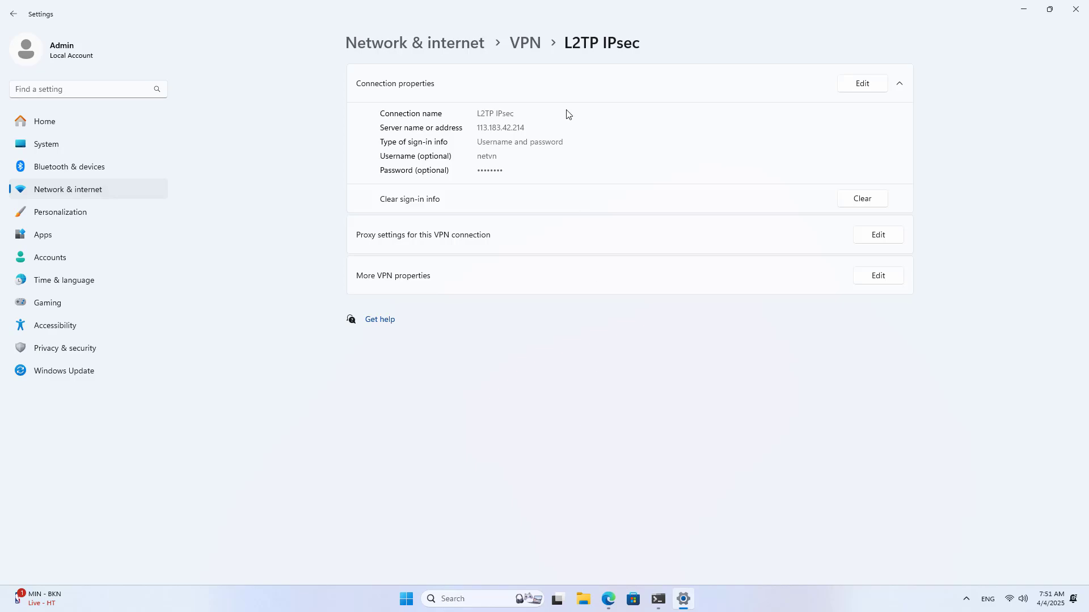
- Reopen the L2TP IPsec properties to verify the new server, then close Settings
left_click(528, 44)
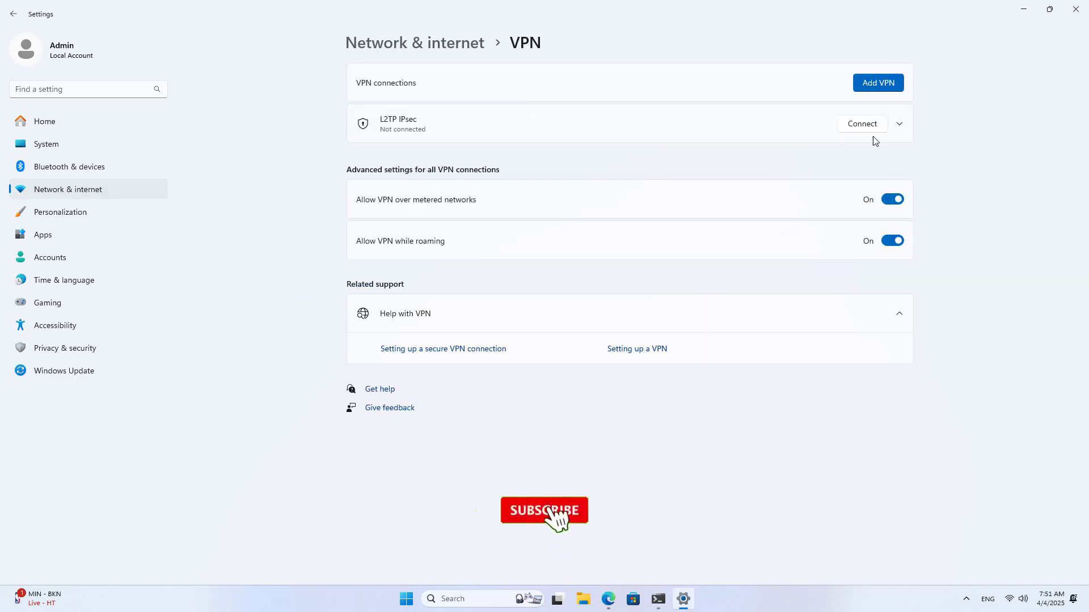
left_click(898, 125)
left_click(813, 158)
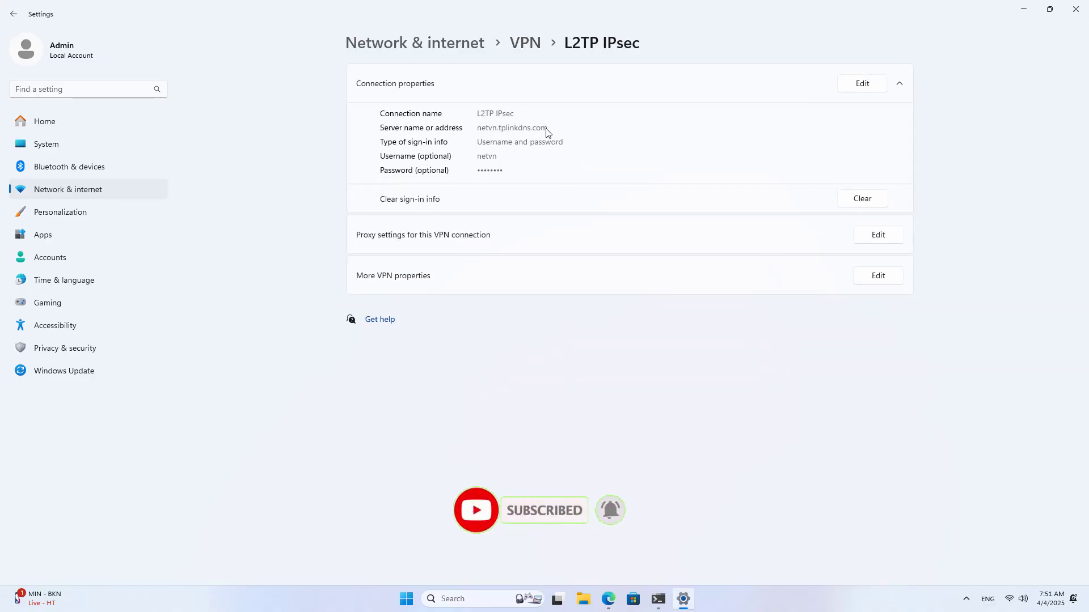
left_click(1075, 9)
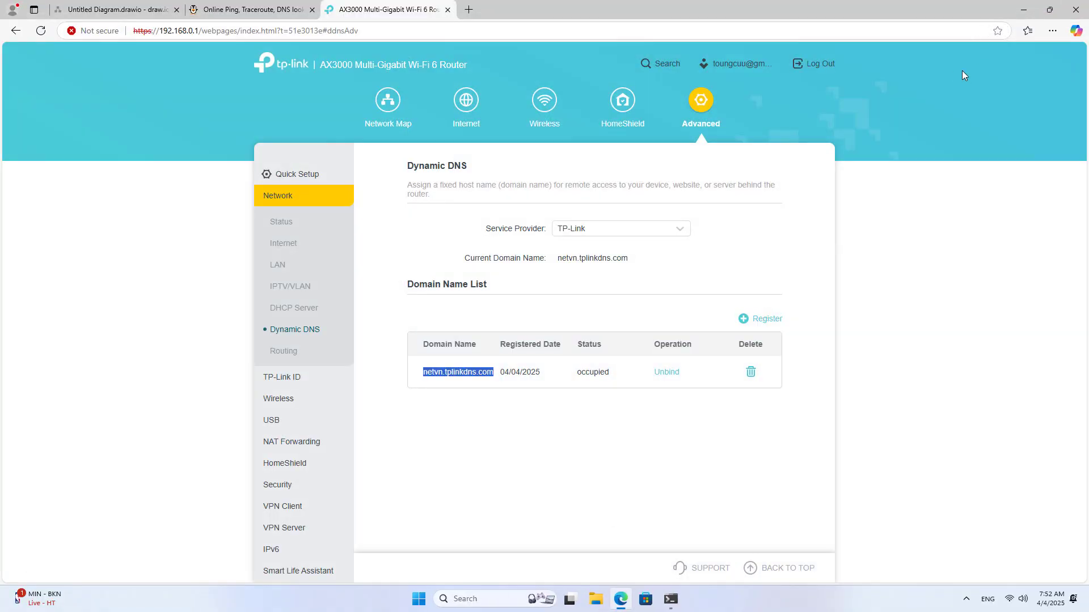
- Restore the running ping and connect the L2TP IPsec VPN through netvn.tplinkdns.com
left_click(1075, 9)
left_click(670, 598)
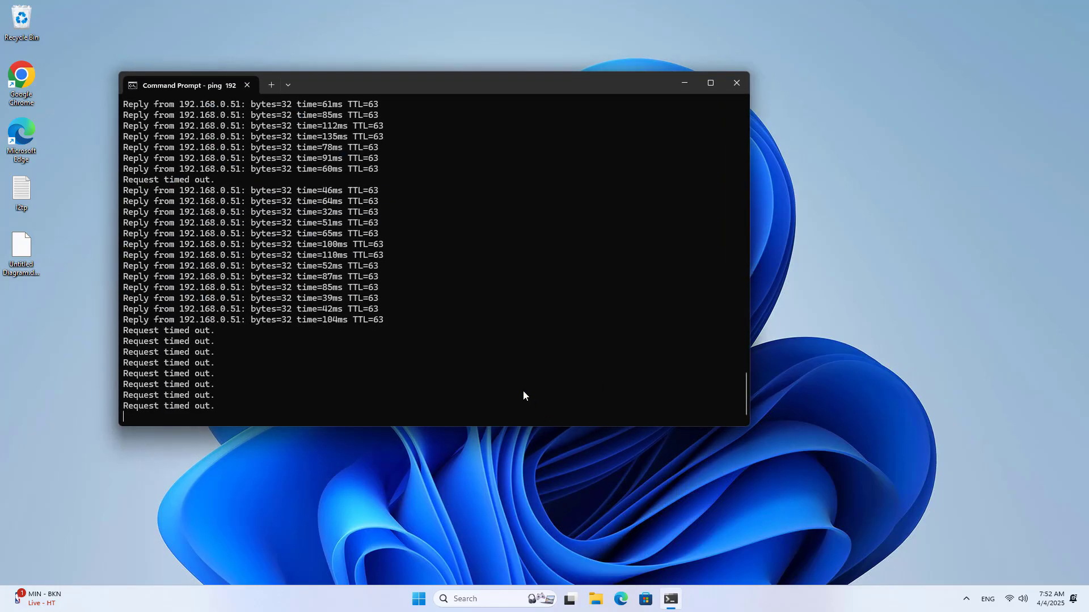
left_click(1015, 599)
left_click(1002, 411)
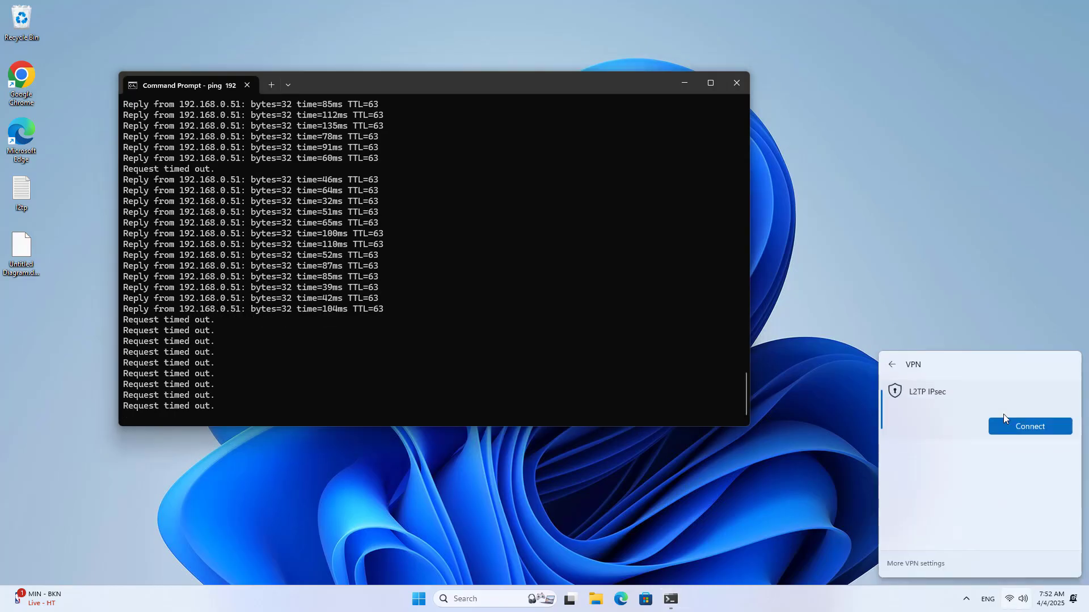
left_click(1014, 429)
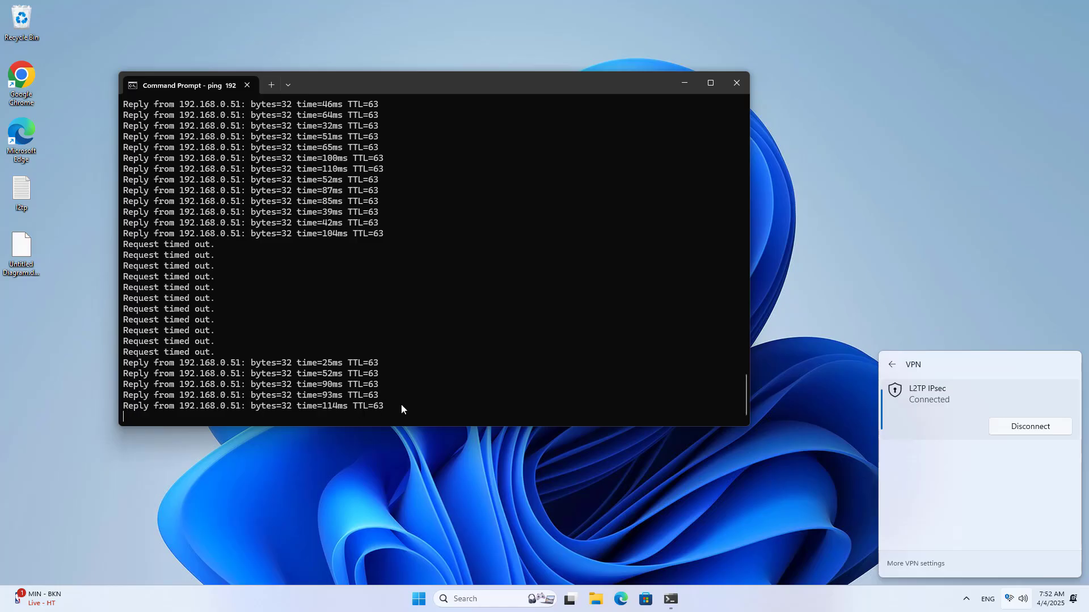
left_click(416, 401)
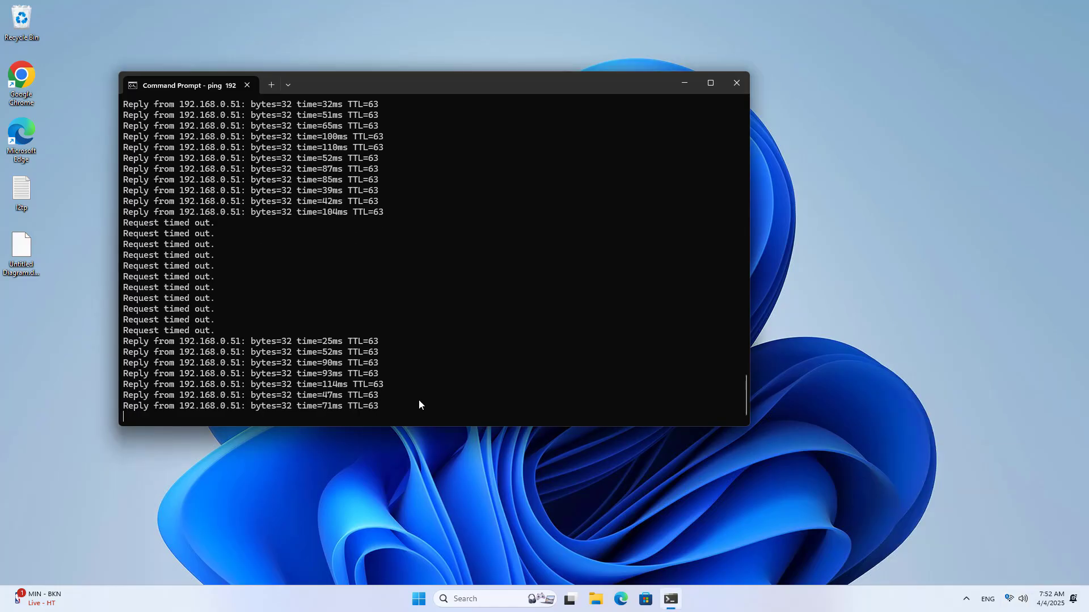
- Stop the NAS ping and ping the router at 192.168.0.1
key("ctrl+c")
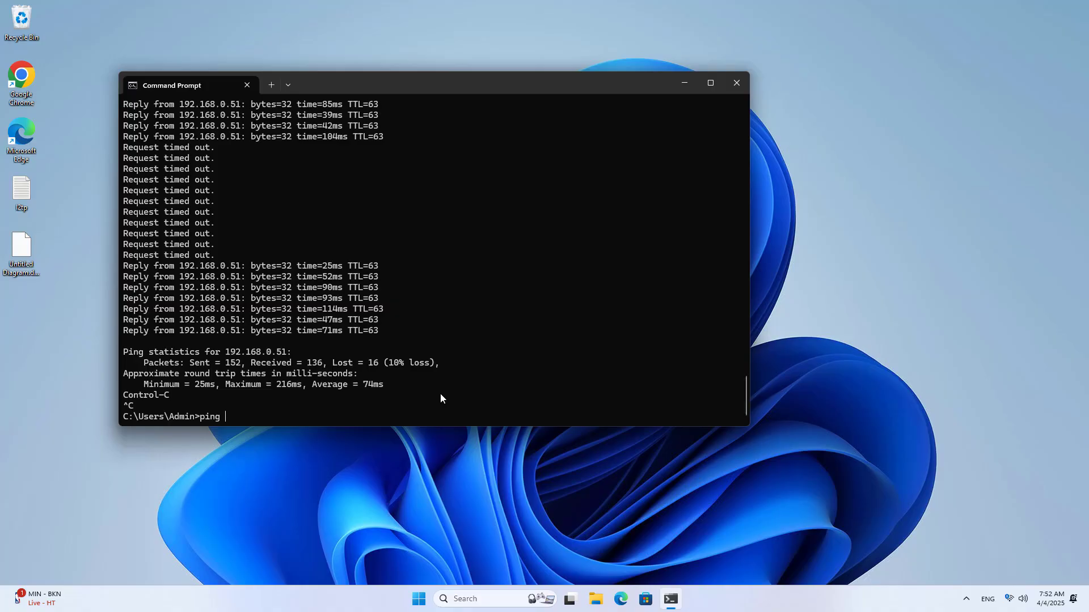
type("ping 192.168.0.1")
key("Return")
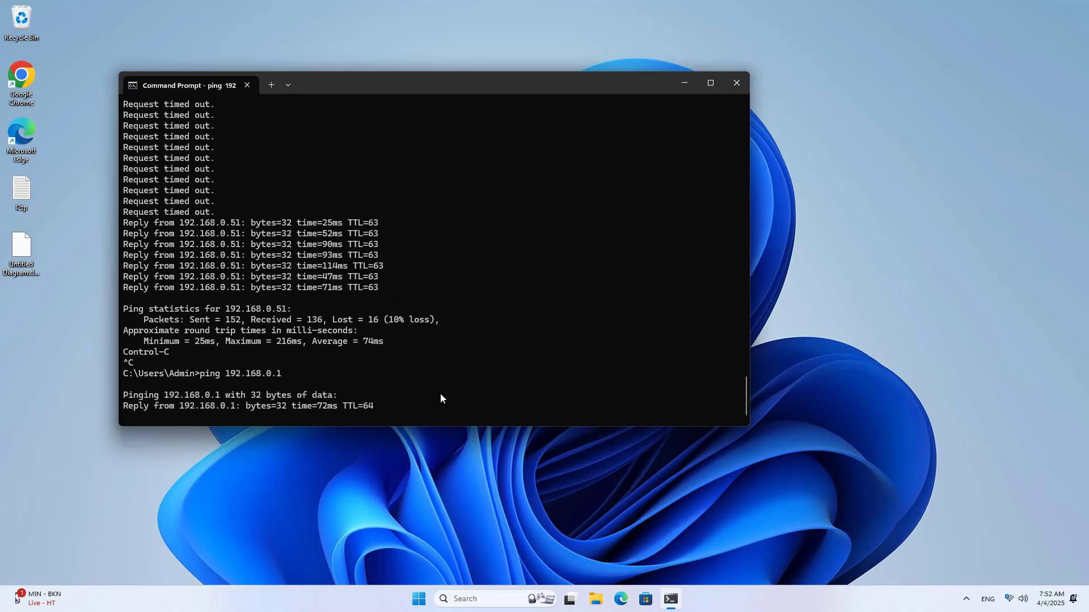